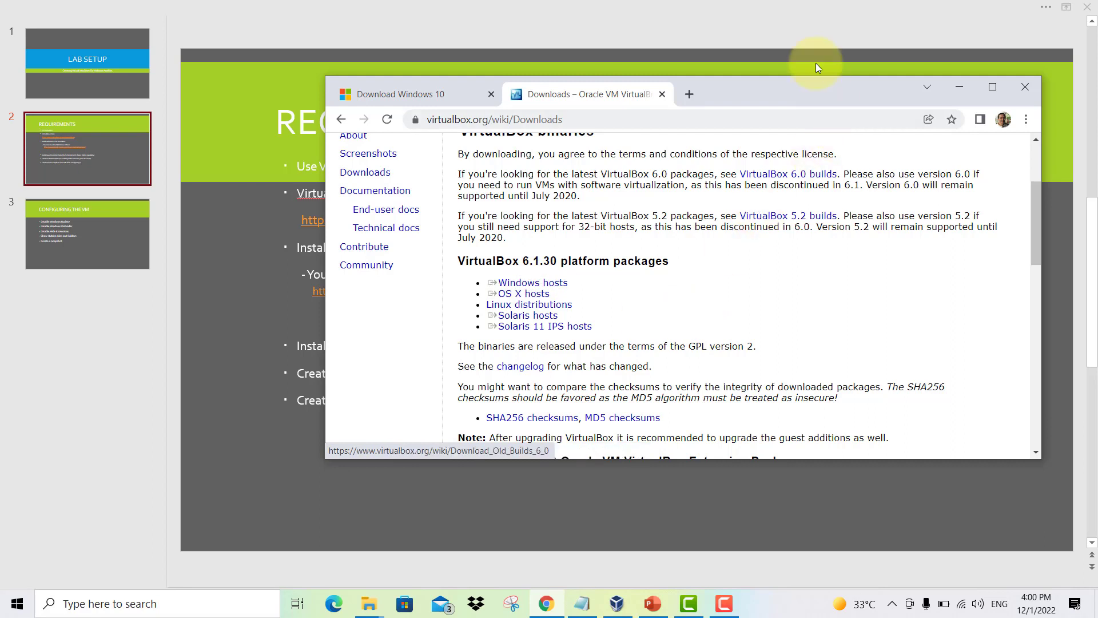
Minimize the Lab Setup presentation and bring up Oracle VM VirtualBox Manager from the desktop.
{"action": "left_click", "coordinate": [265, 81]}
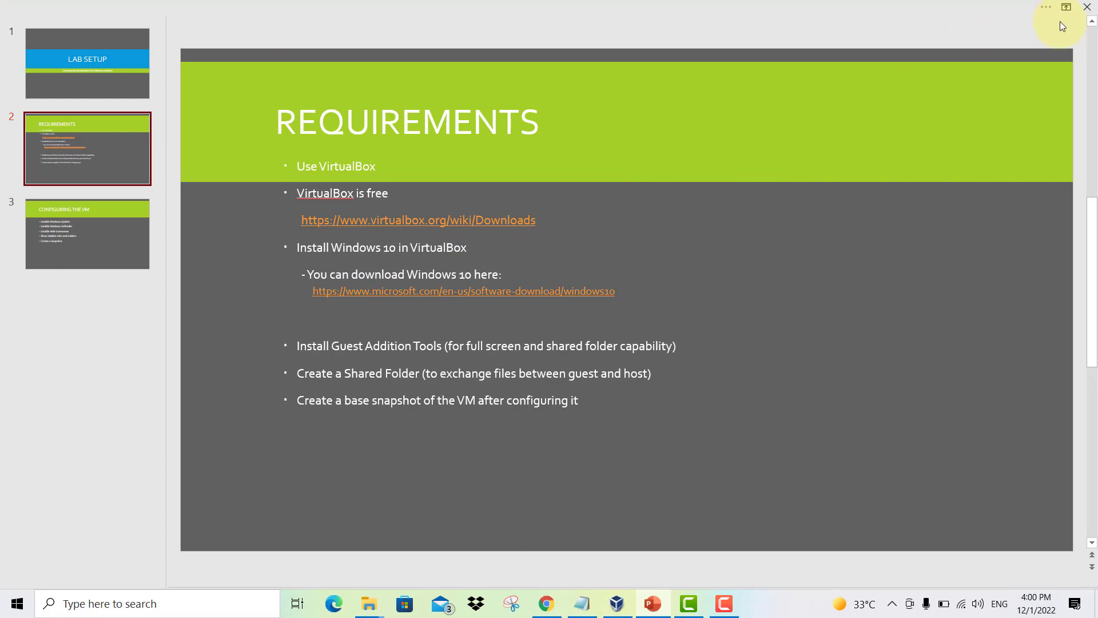
{"action": "left_click", "coordinate": [1008, 6]}
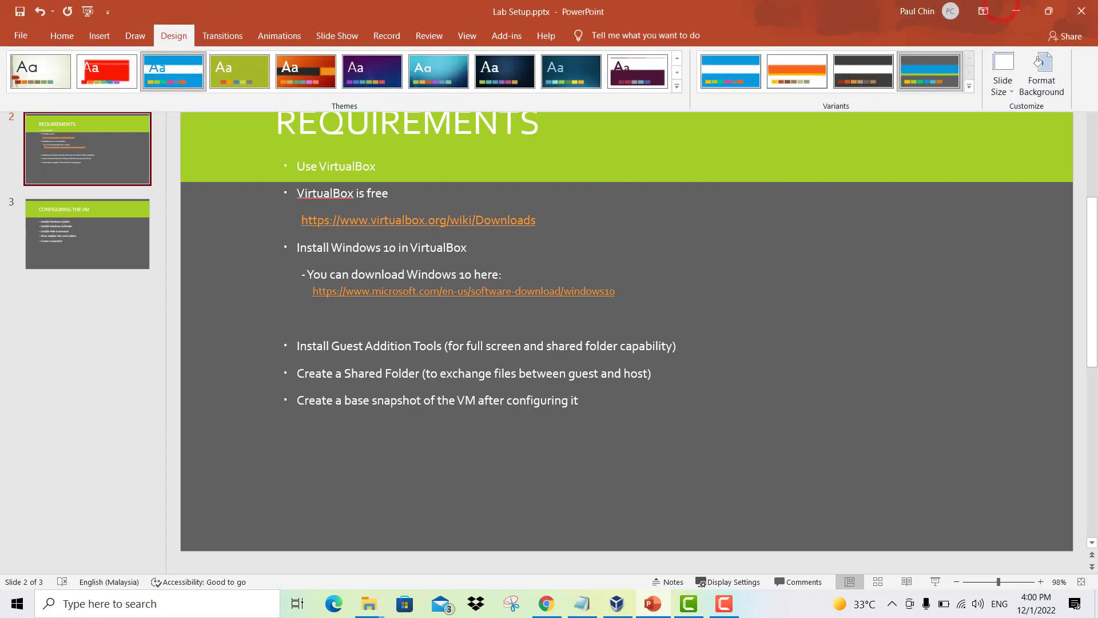
{"action": "left_click", "coordinate": [984, 11]}
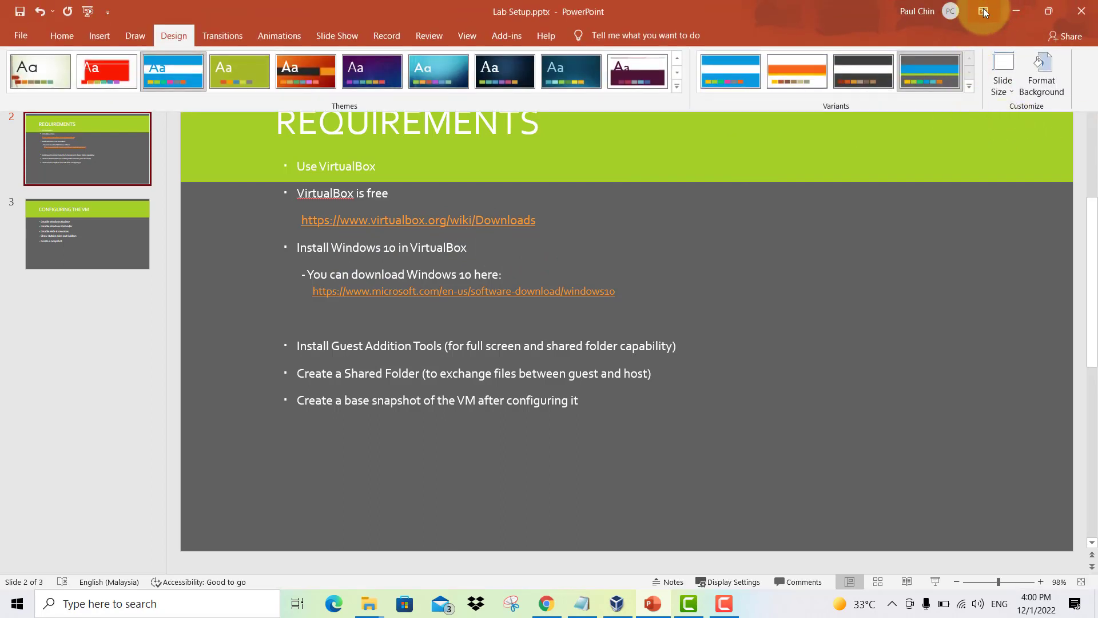
{"action": "left_click", "coordinate": [1016, 13]}
{"action": "left_click", "coordinate": [275, 118]}
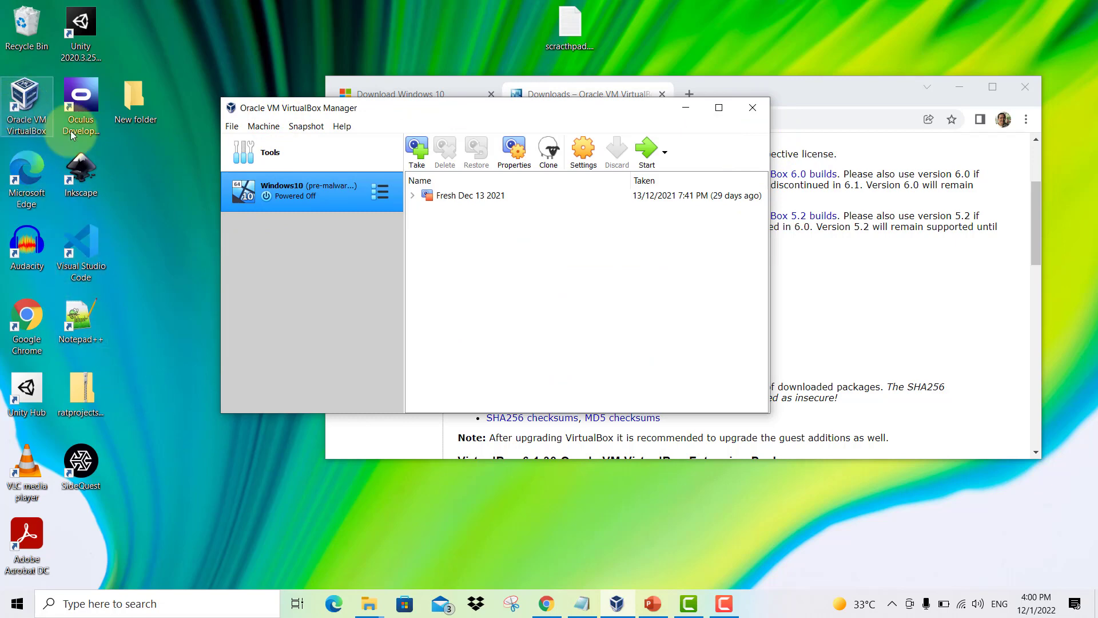
{"action": "left_click_drag", "start_coordinate": [520, 114], "coordinate": [534, 154]}
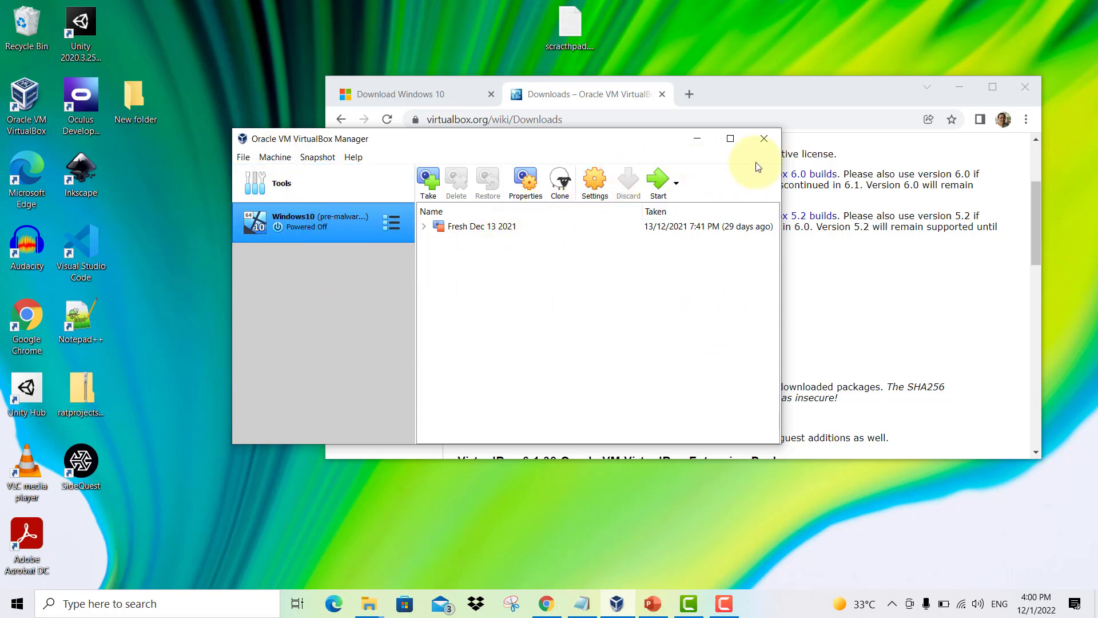
Switch to Chrome's Download Windows 10 page, maximize the window and download the Windows 10 Media Creation Tool.
{"action": "left_click", "coordinate": [653, 604]}
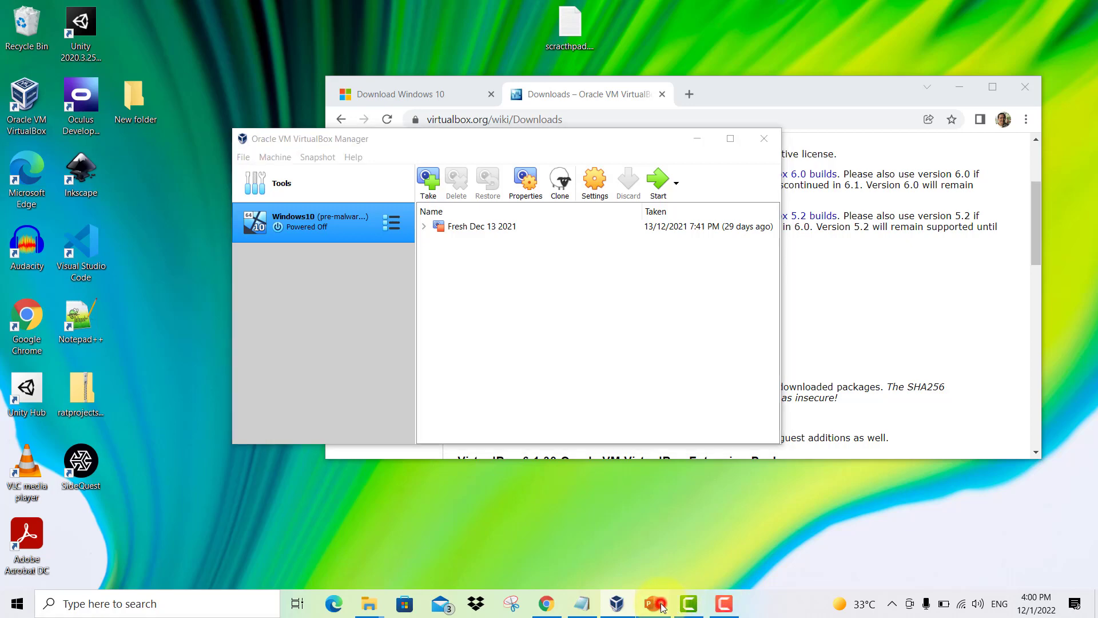
{"action": "left_click", "coordinate": [699, 229]}
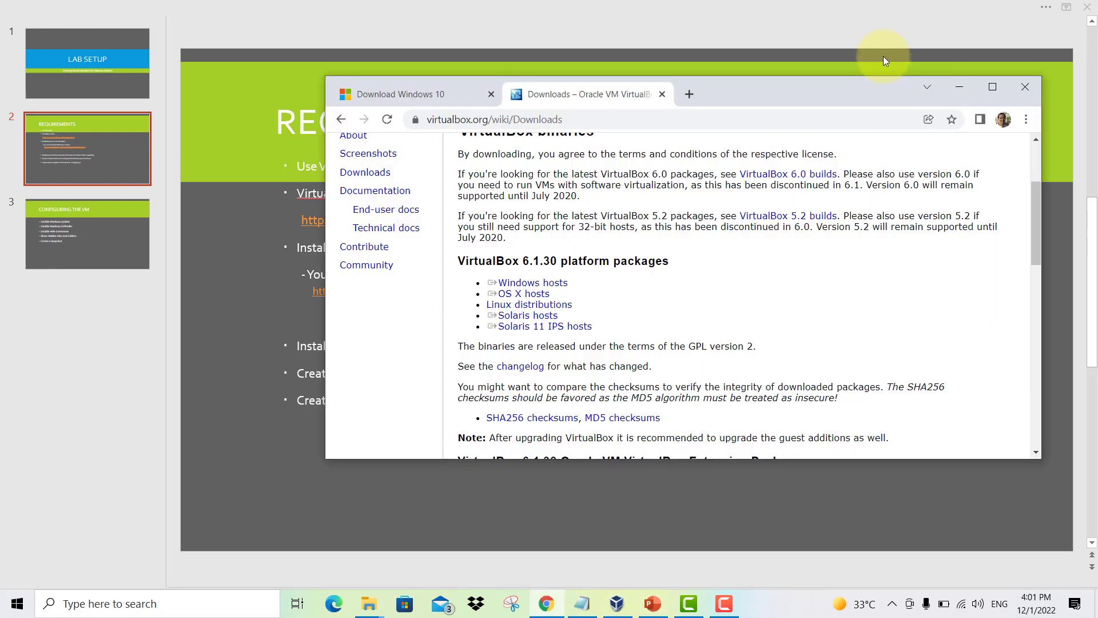
{"action": "left_click", "coordinate": [434, 92]}
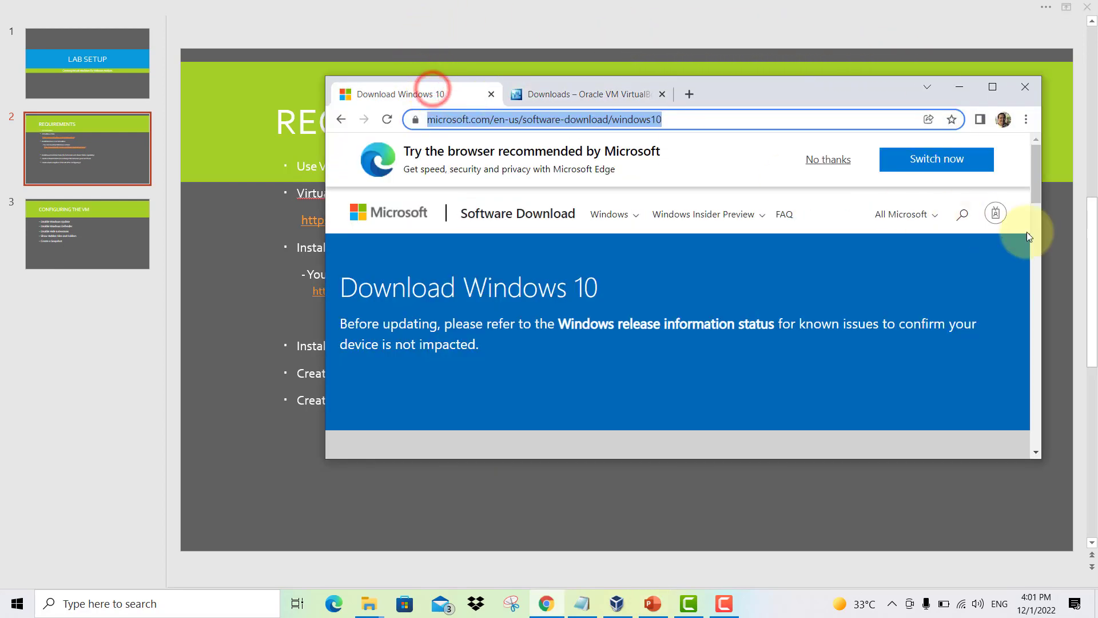
{"action": "left_click", "coordinate": [991, 86]}
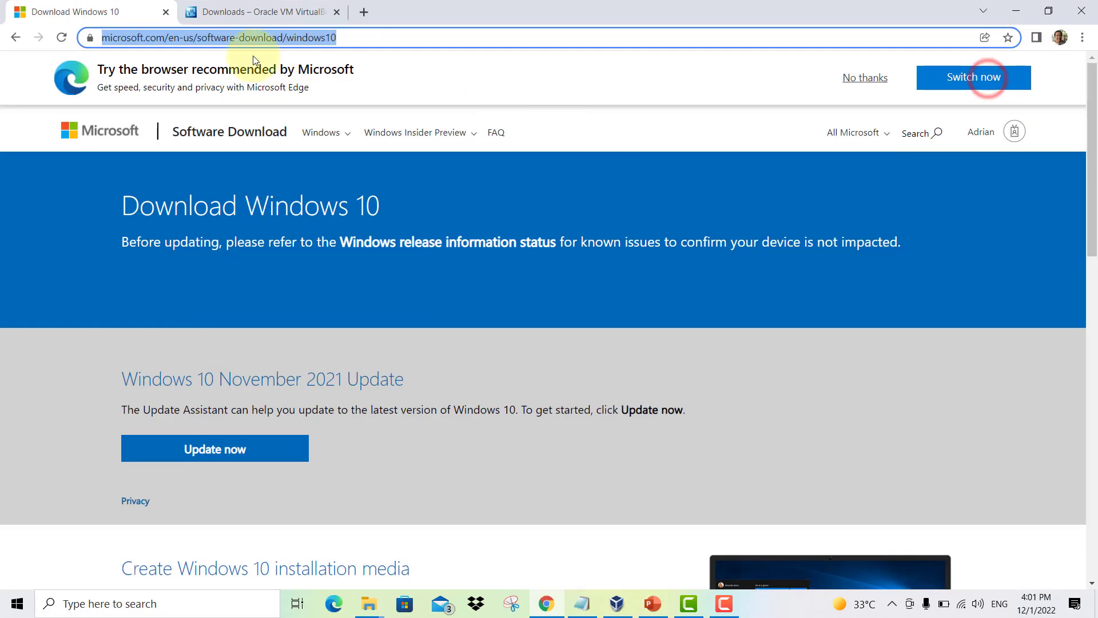
{"action": "scroll", "coordinate": [478, 396], "scroll_direction": "down", "scroll_amount": 3}
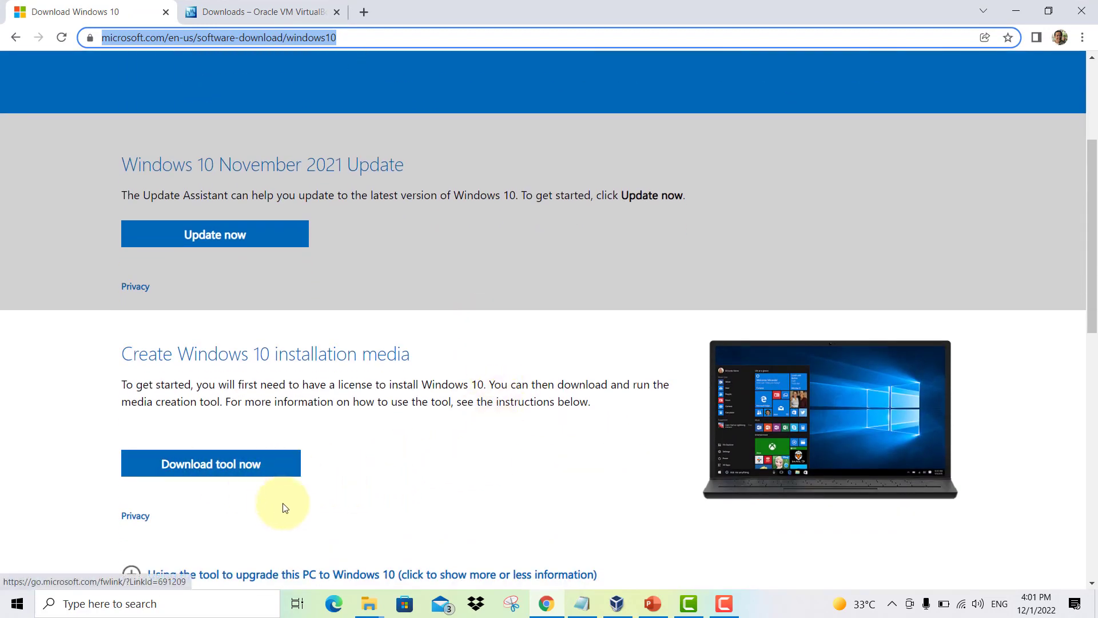
{"action": "scroll", "coordinate": [275, 498], "scroll_direction": "down", "scroll_amount": 1}
{"action": "left_click", "coordinate": [217, 405]}
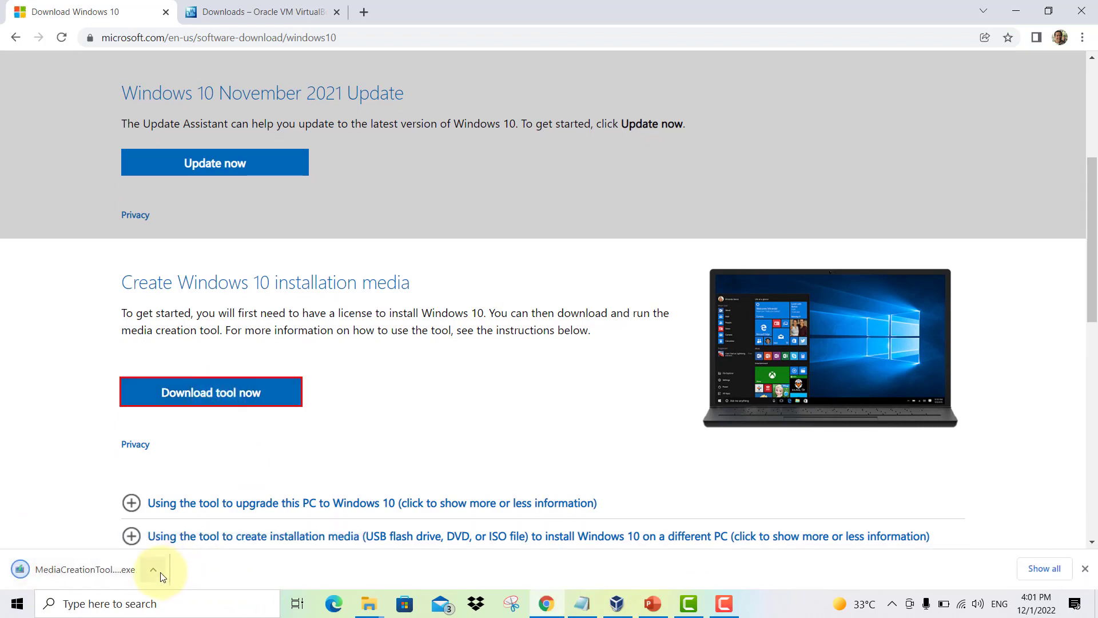
{"action": "left_click", "coordinate": [157, 571]}
{"action": "left_click", "coordinate": [354, 434]}
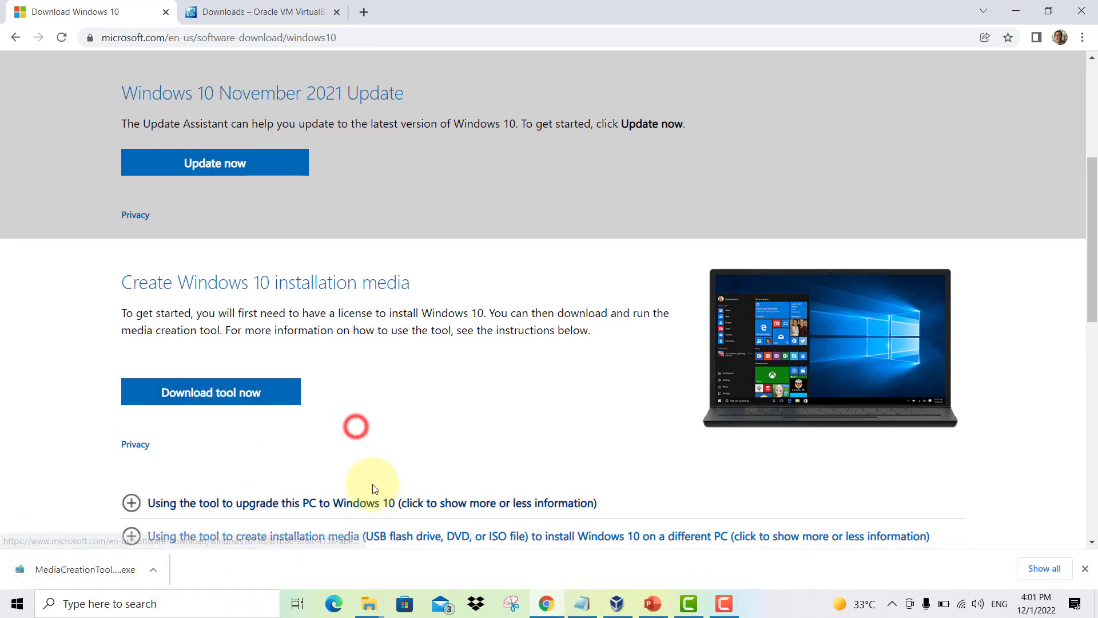
Switch to File Explorer, select Windows.iso in the windows10iso folder and widen the window to view its details.
{"action": "scroll", "coordinate": [366, 469], "scroll_direction": "down", "scroll_amount": 1}
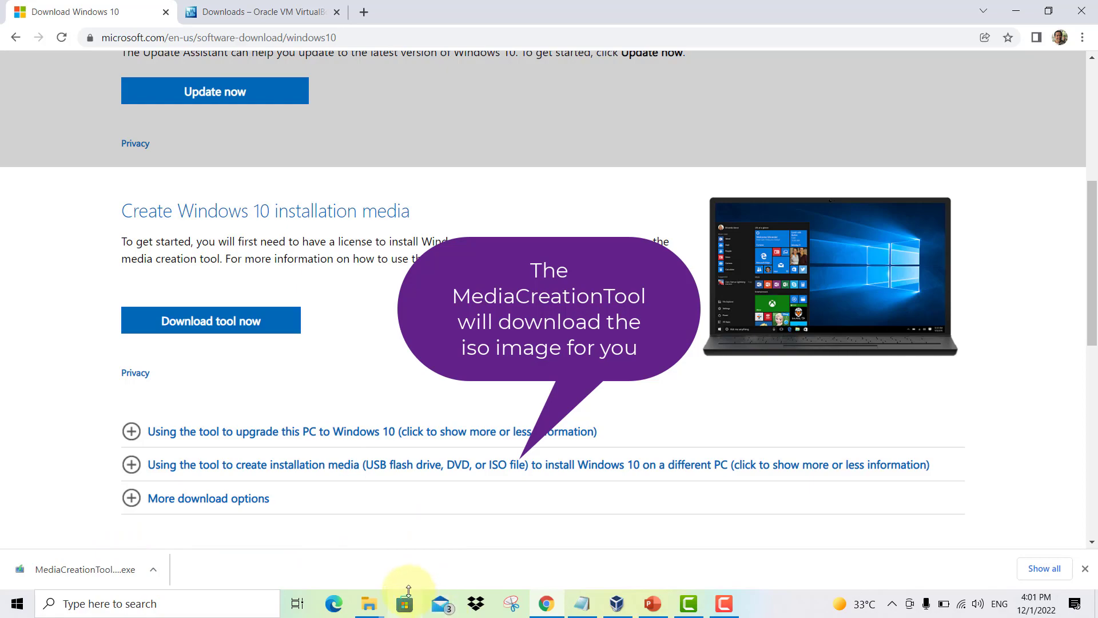
{"action": "left_click", "coordinate": [366, 601]}
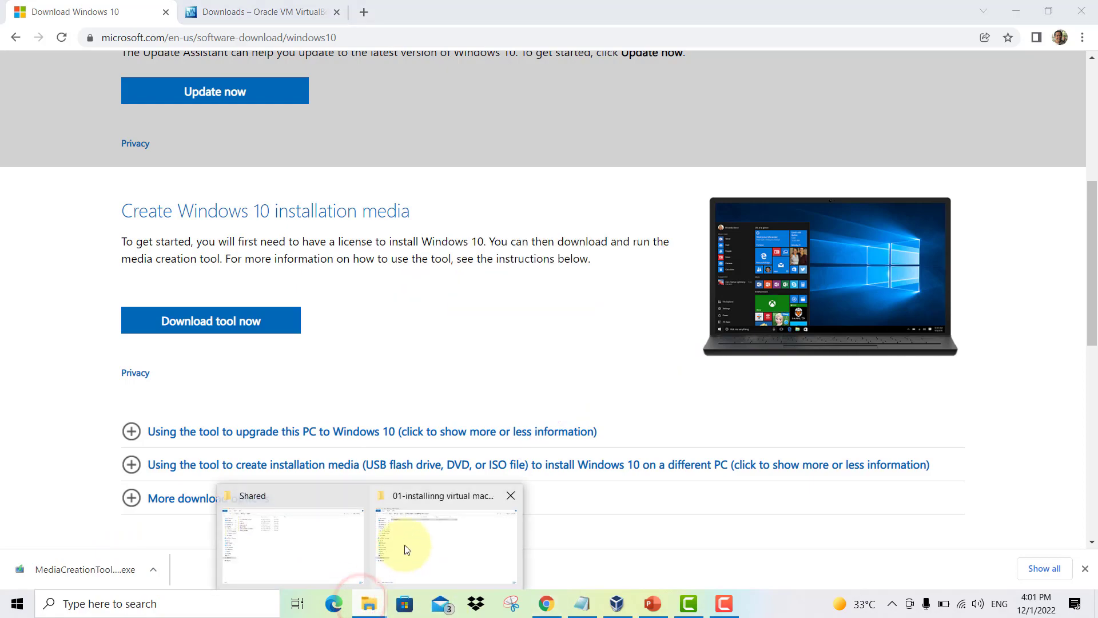
{"action": "left_click", "coordinate": [404, 545]}
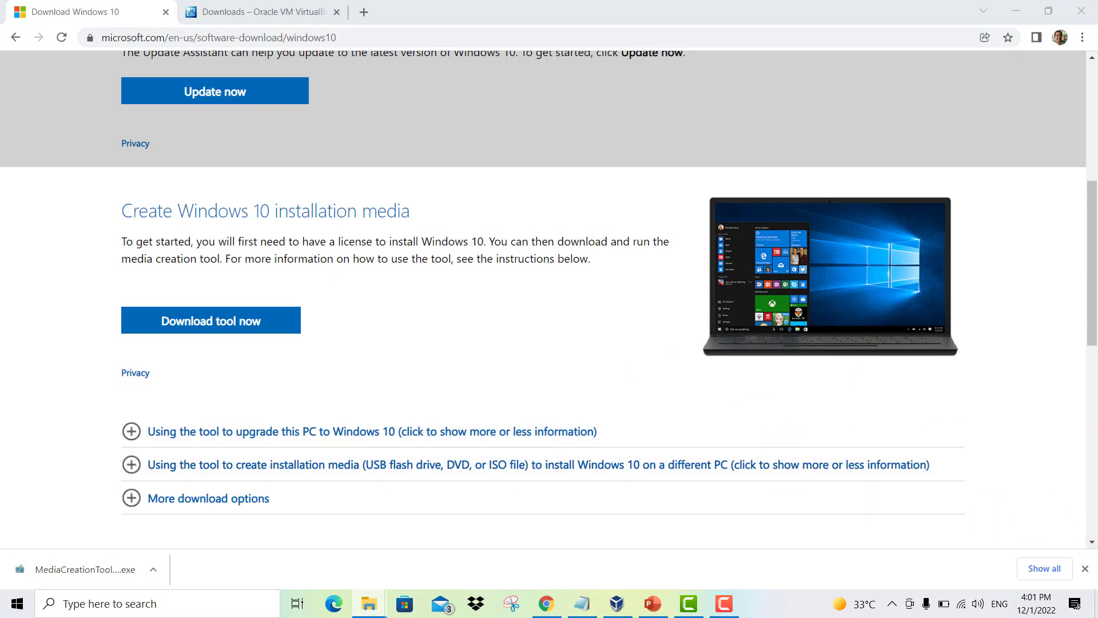
{"action": "left_click_drag", "start_coordinate": [1009, 582], "coordinate": [1001, 530]}
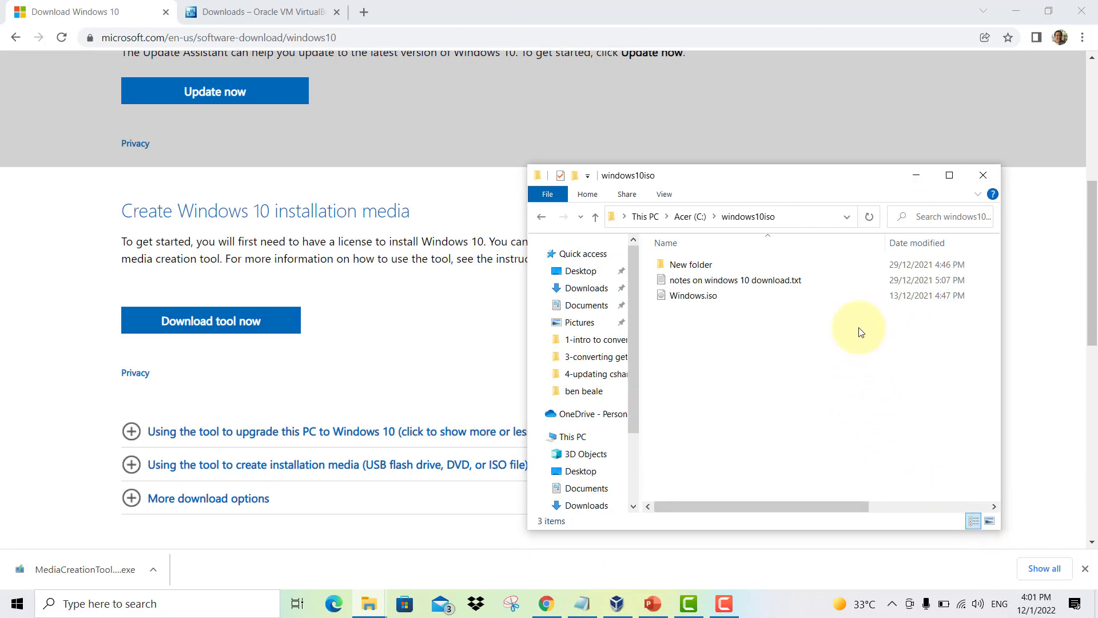
{"action": "left_click", "coordinate": [718, 296]}
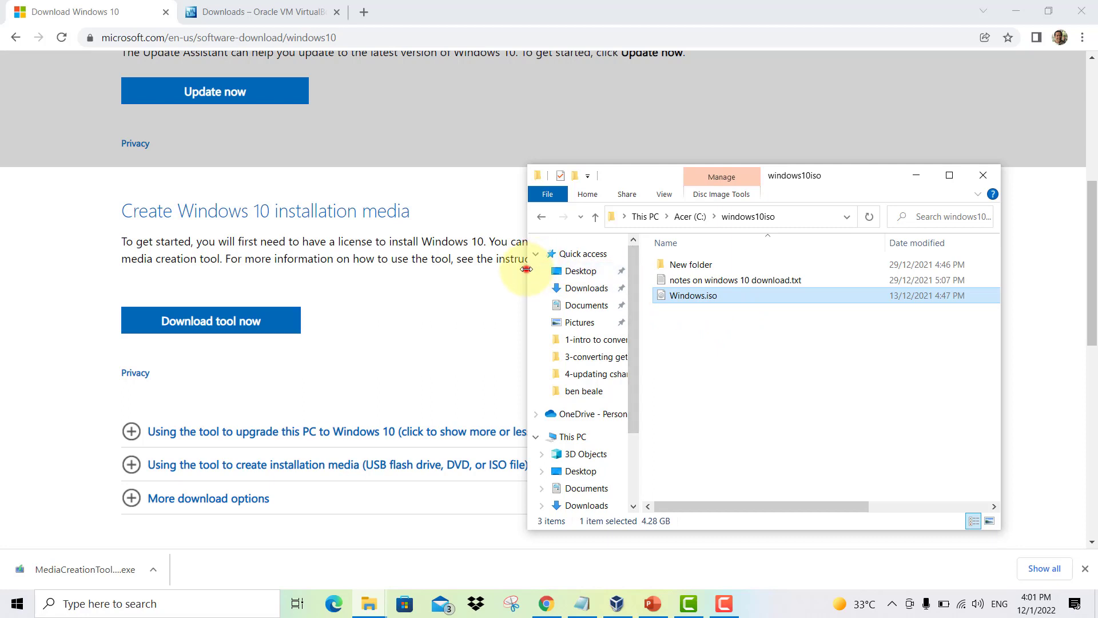
{"action": "left_click_drag", "start_coordinate": [527, 266], "coordinate": [260, 174]}
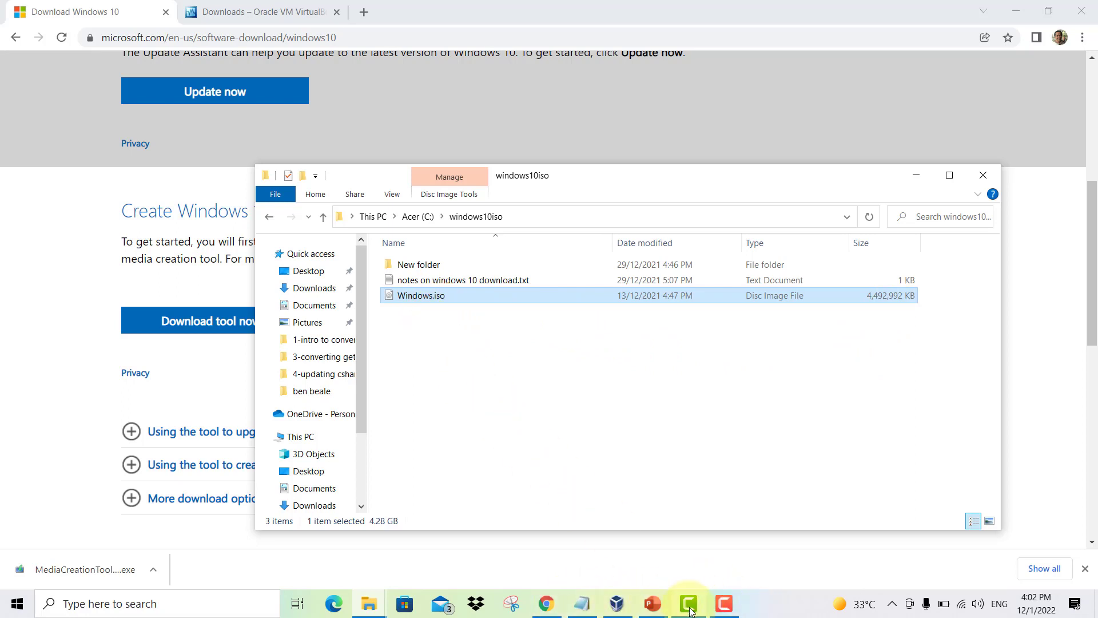
Switch to VirtualBox Manager, start a new virtual machine and choose Windows 10 (64-bit) as its version.
{"action": "left_click", "coordinate": [661, 611]}
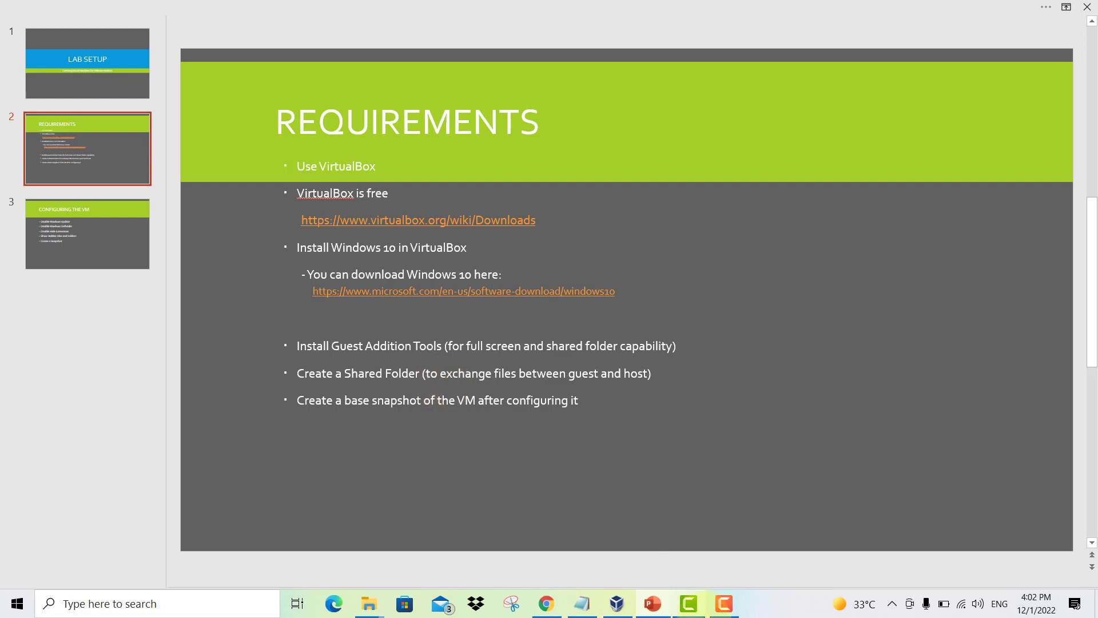
{"action": "left_click", "coordinate": [617, 602]}
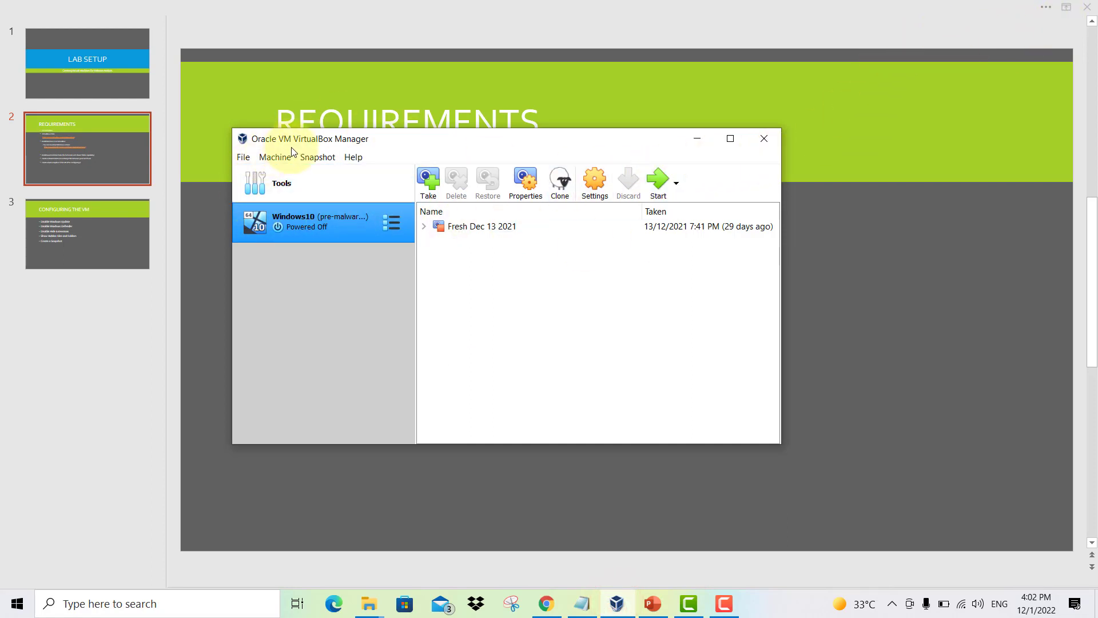
{"action": "left_click", "coordinate": [282, 163]}
{"action": "left_click", "coordinate": [287, 170]}
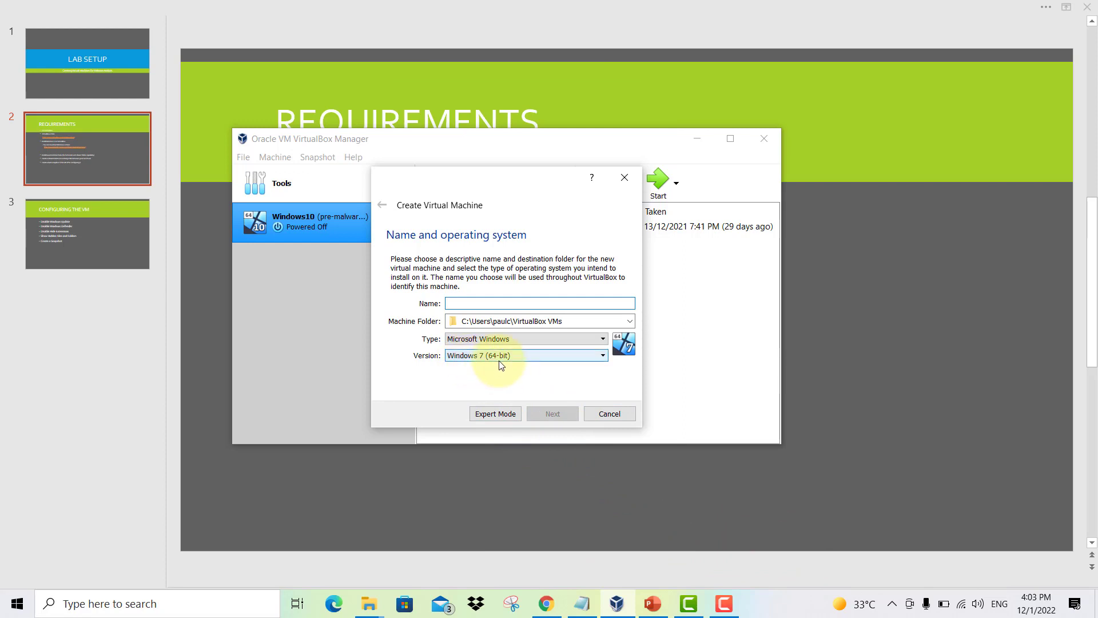
{"action": "left_click", "coordinate": [469, 357]}
{"action": "scroll", "coordinate": [527, 399], "scroll_direction": "down", "scroll_amount": 2}
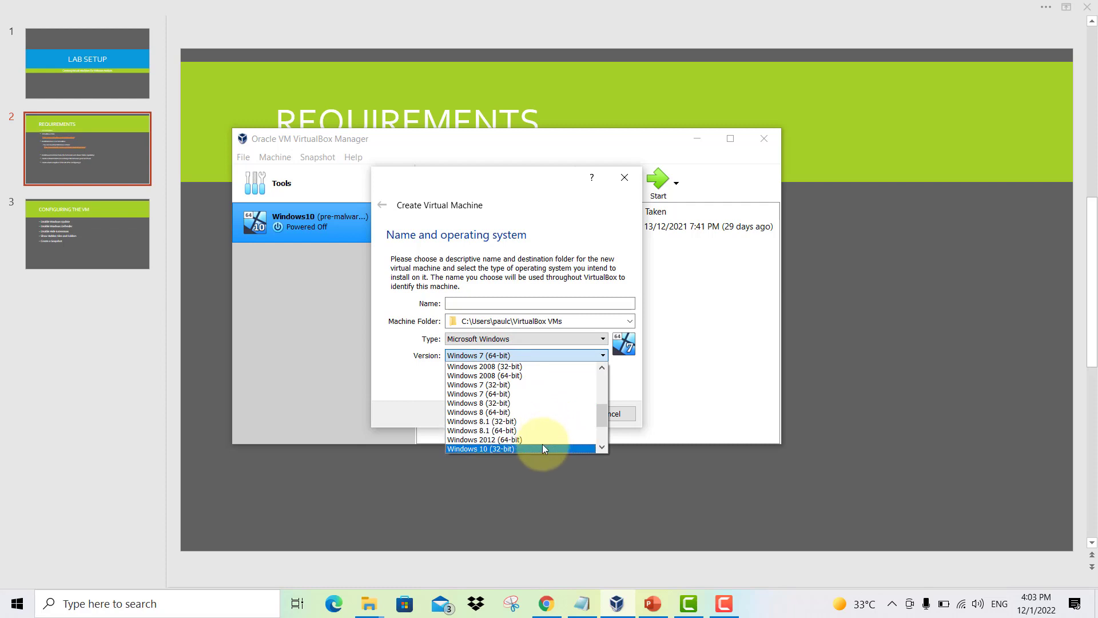
{"action": "scroll", "coordinate": [540, 439], "scroll_direction": "up", "scroll_amount": 3}
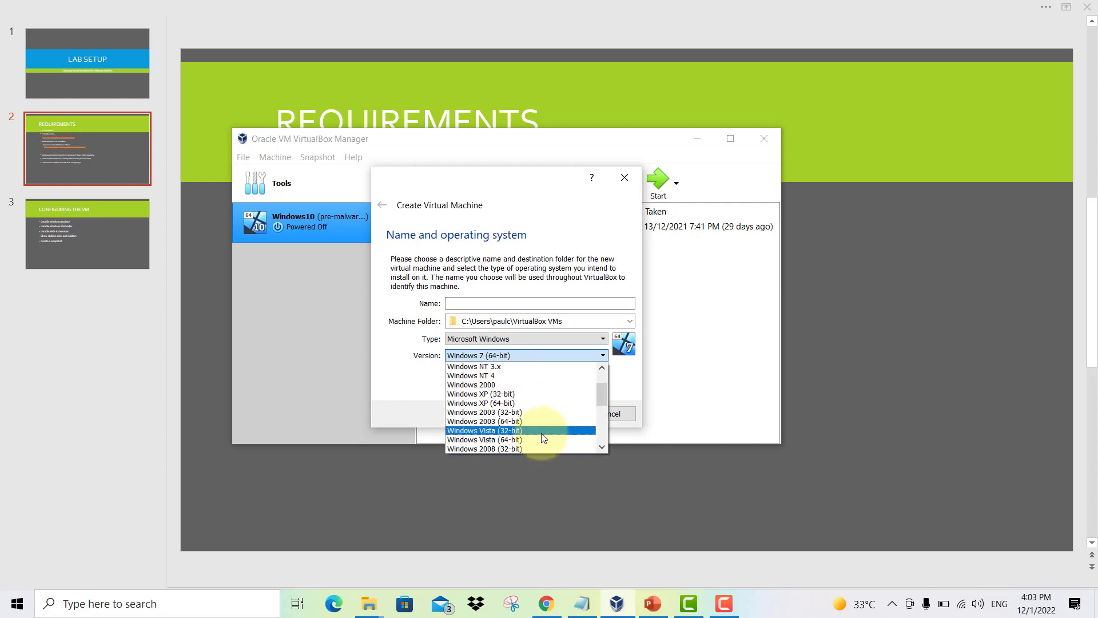
{"action": "scroll", "coordinate": [540, 434], "scroll_direction": "down", "scroll_amount": 4}
{"action": "left_click", "coordinate": [539, 440]}
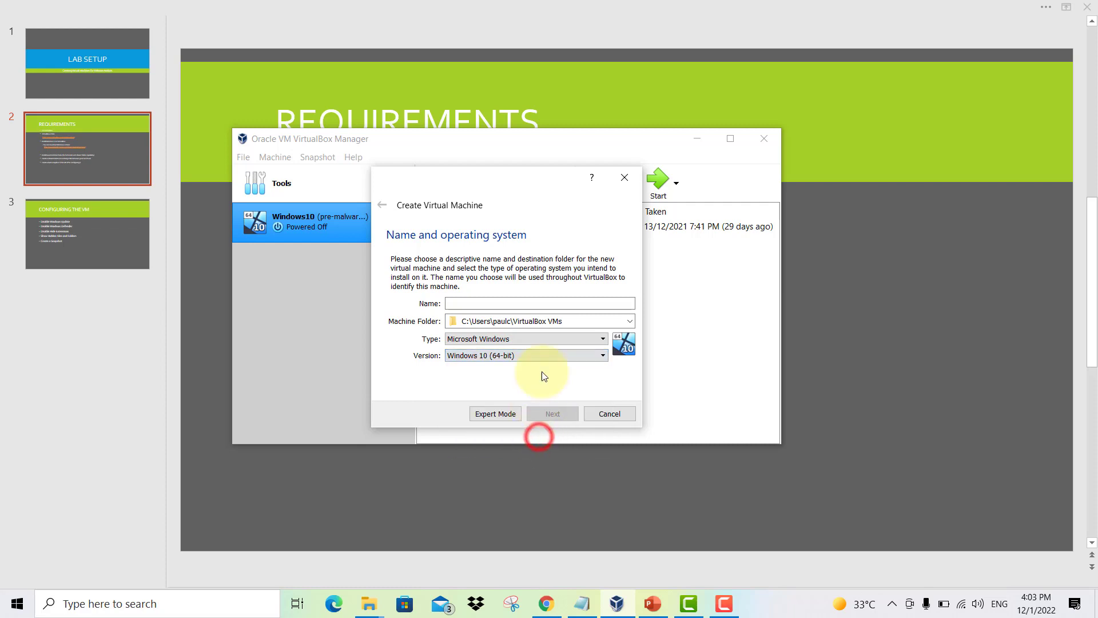
Name the virtual machine "Windows 10 demo" and continue to the memory settings.
{"action": "left_click", "coordinate": [529, 304]}
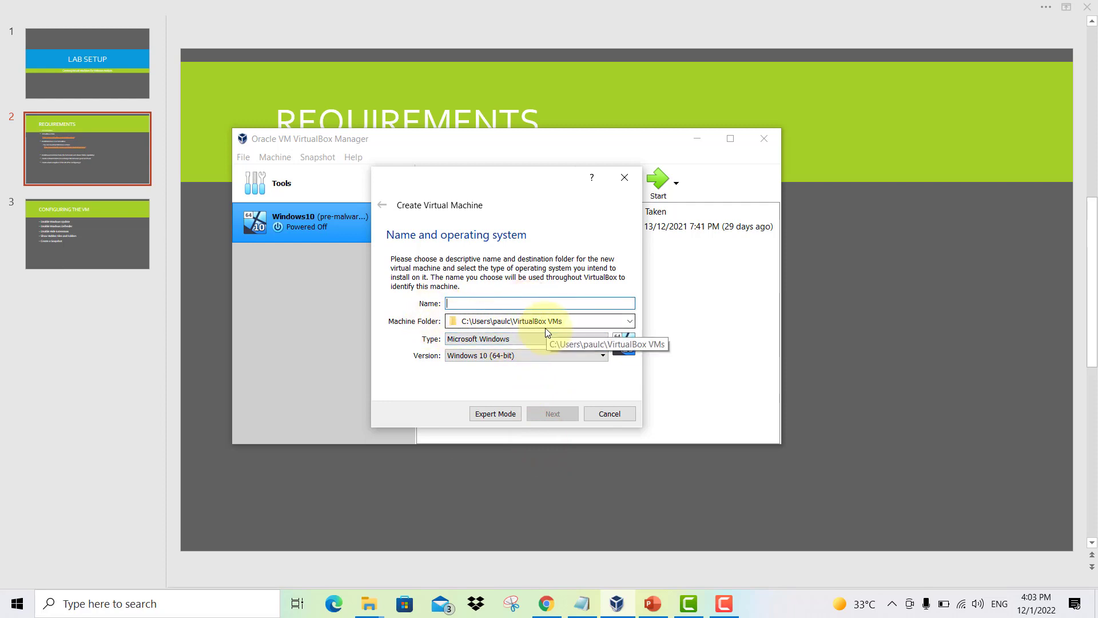
{"action": "type", "text": "Windows"}
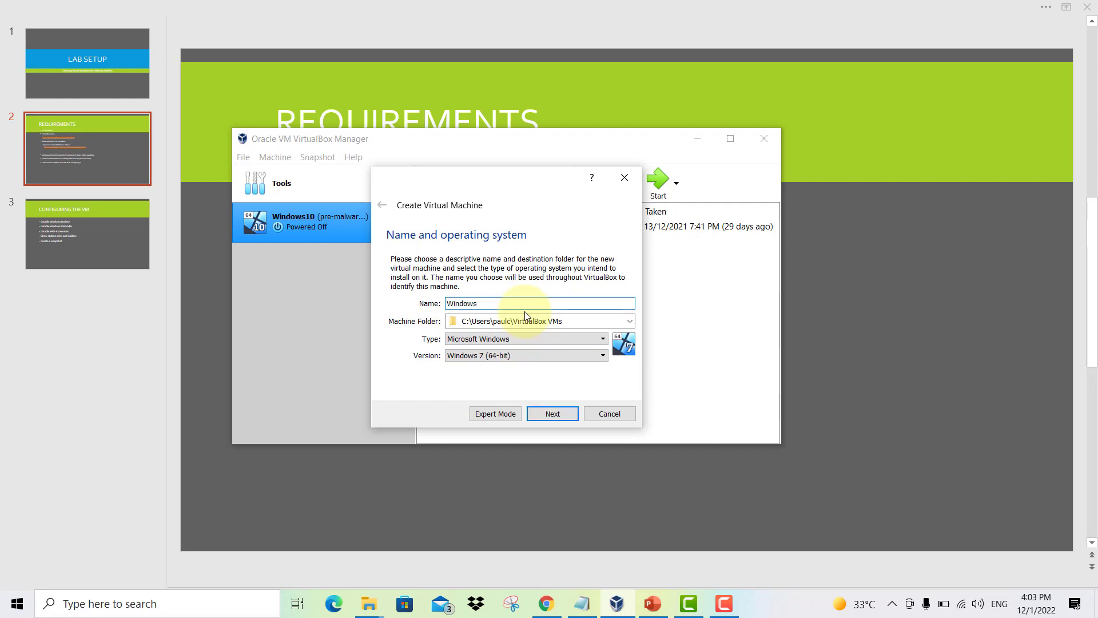
{"action": "type", "text": " 10 demo"}
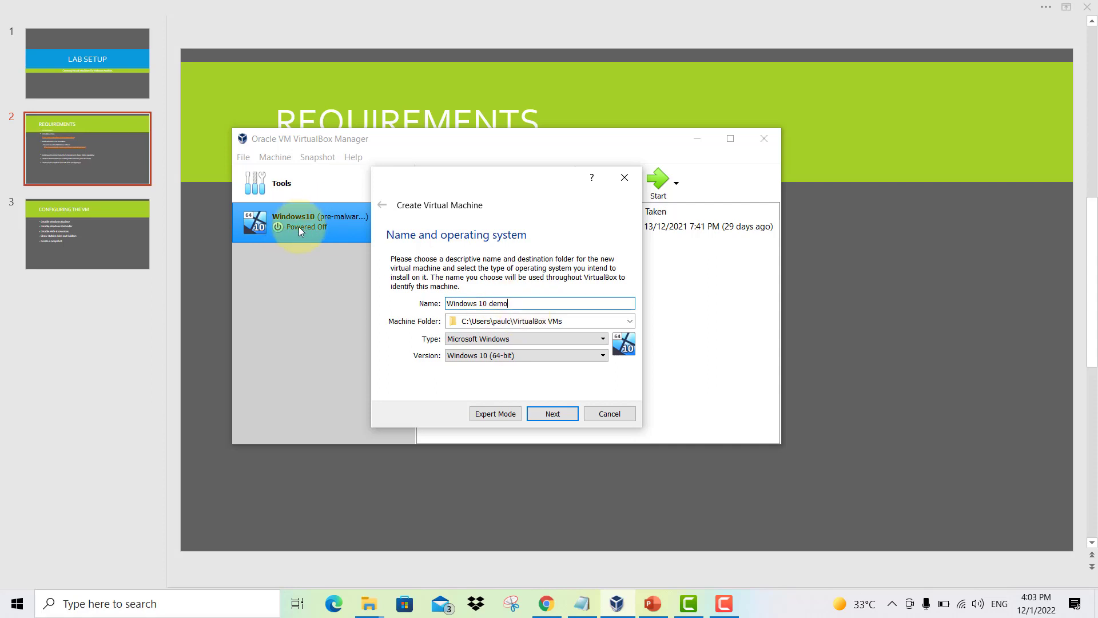
{"action": "left_click", "coordinate": [552, 414]}
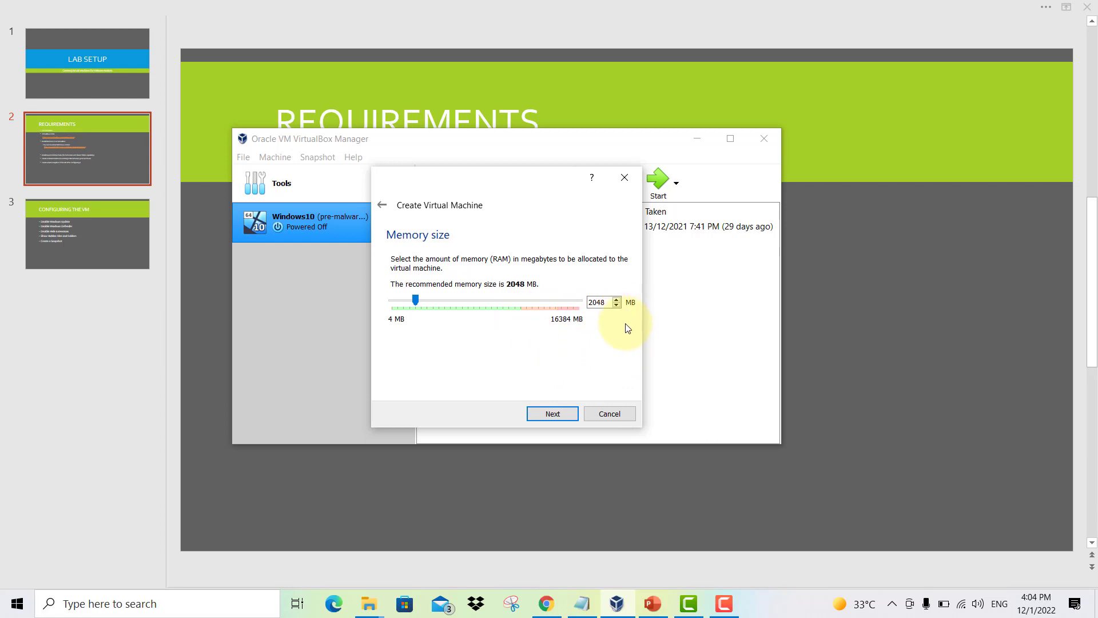
Accept 2048 MB of memory and choose to create a new virtual hard disk as a dynamically allocated VDI.
{"action": "left_click", "coordinate": [570, 415]}
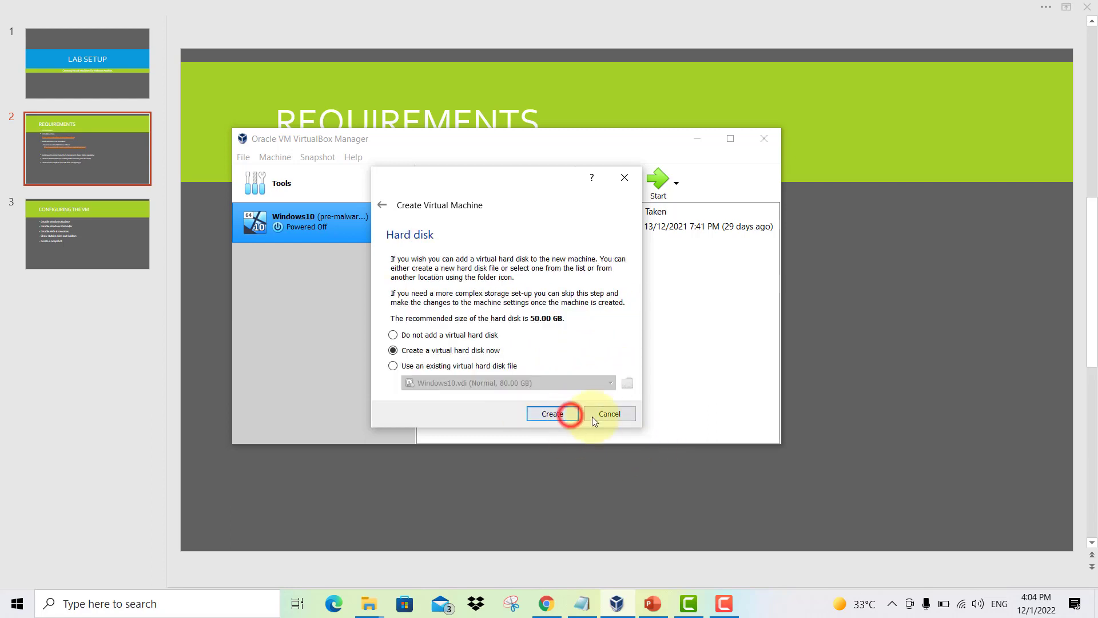
{"action": "left_click", "coordinate": [548, 416]}
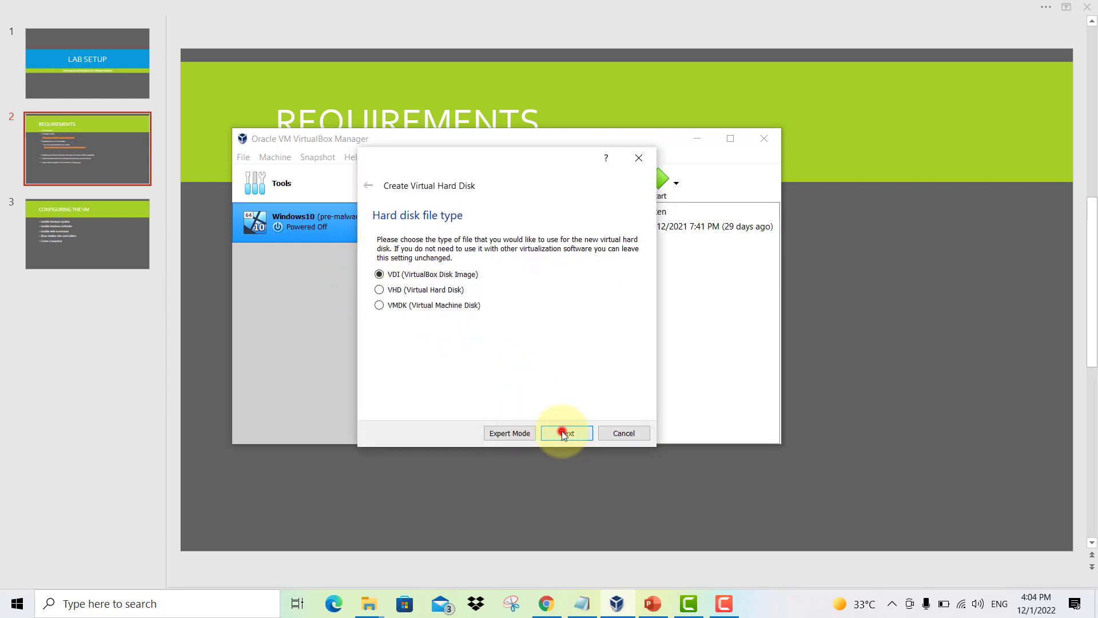
{"action": "left_click", "coordinate": [564, 434]}
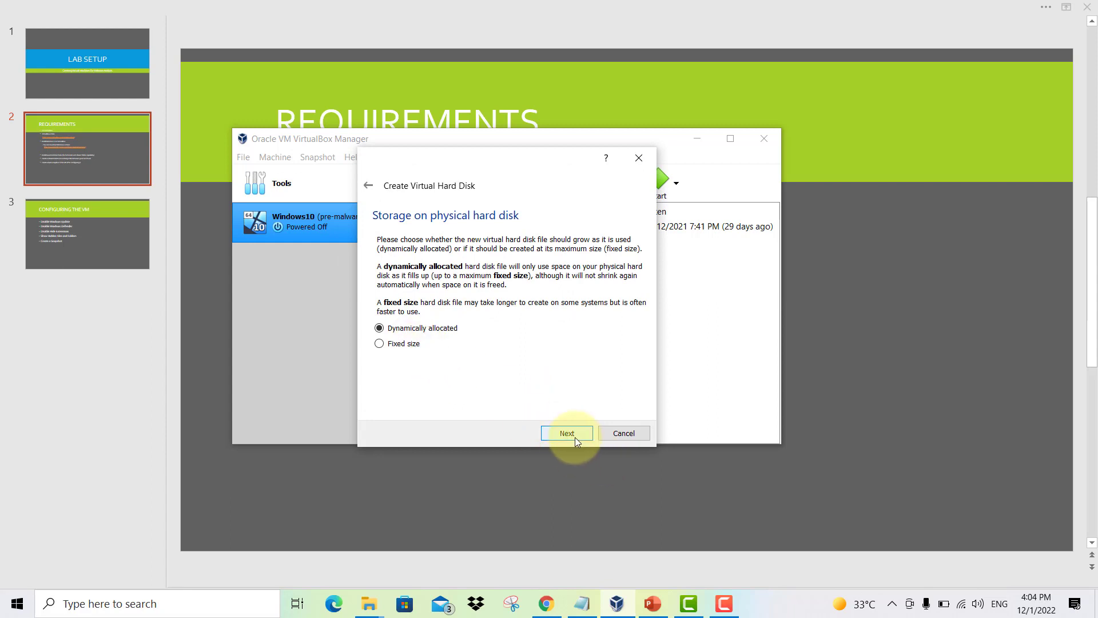
{"action": "left_click", "coordinate": [575, 437]}
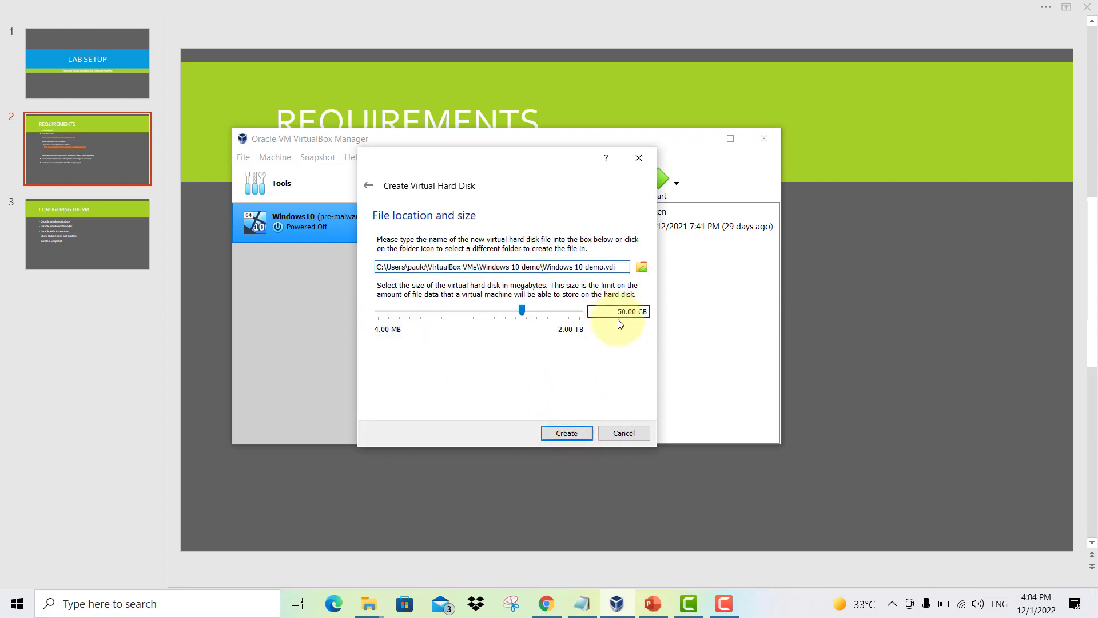
Set the new virtual hard disk's size to 80 GB.
{"action": "left_click_drag", "start_coordinate": [615, 311], "coordinate": [658, 327]}
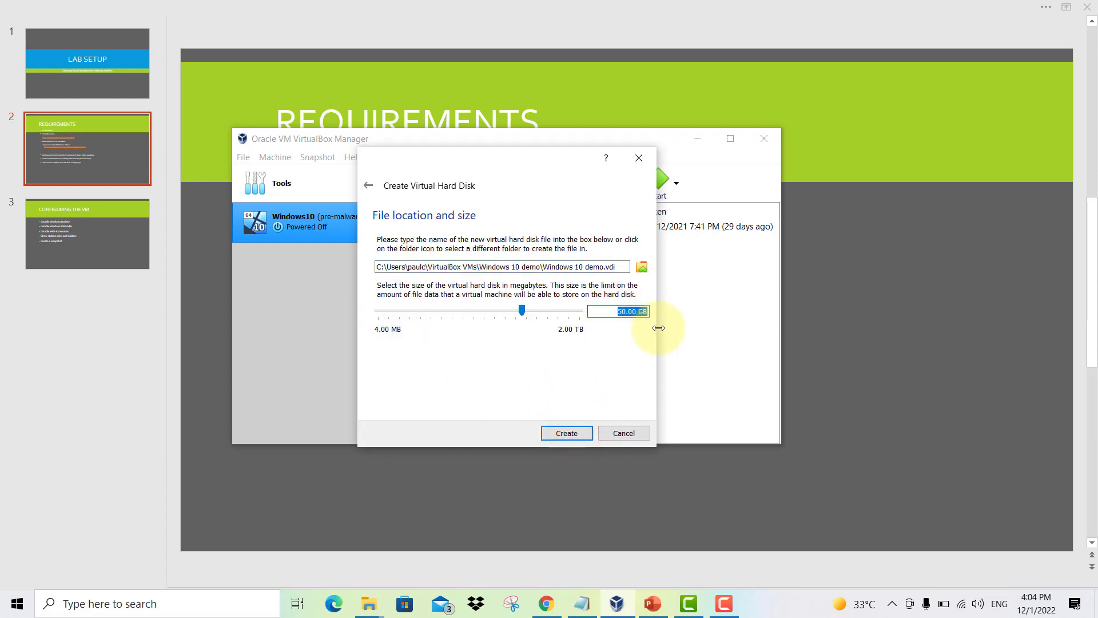
{"action": "type", "text": "8"}
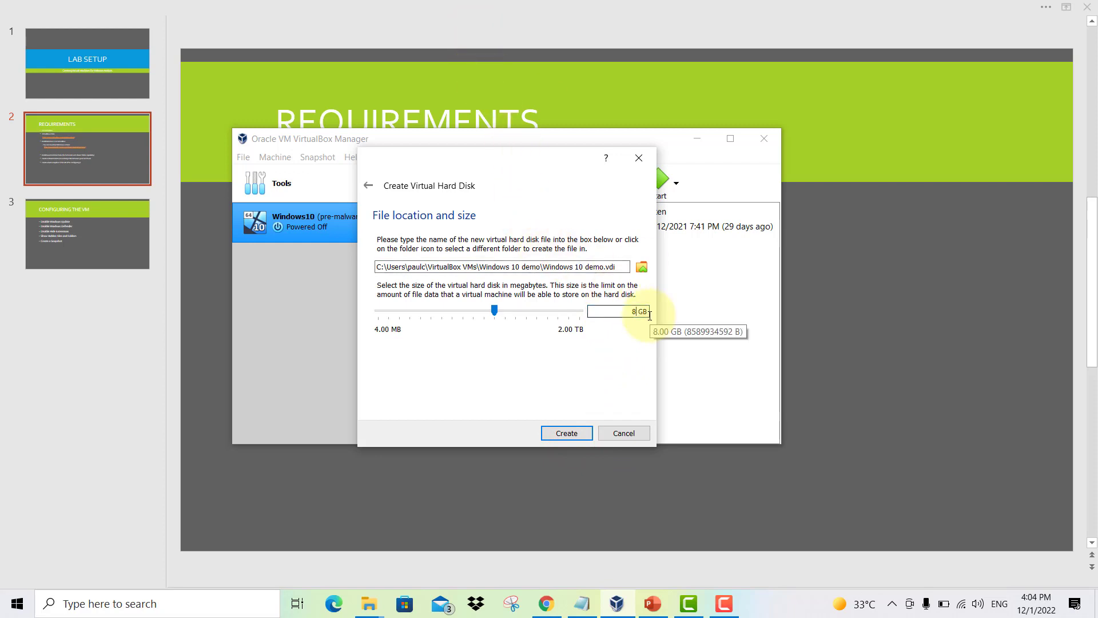
{"action": "type", "text": "0"}
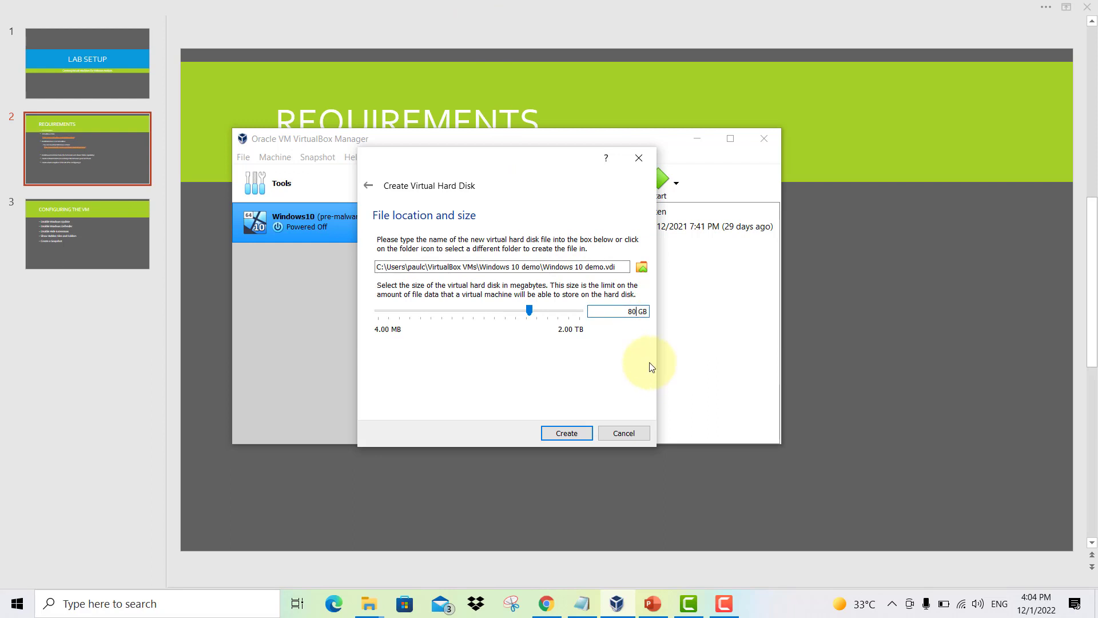
Create the virtual hard disk and start the Windows 10 demo virtual machine.
{"action": "left_click", "coordinate": [576, 433]}
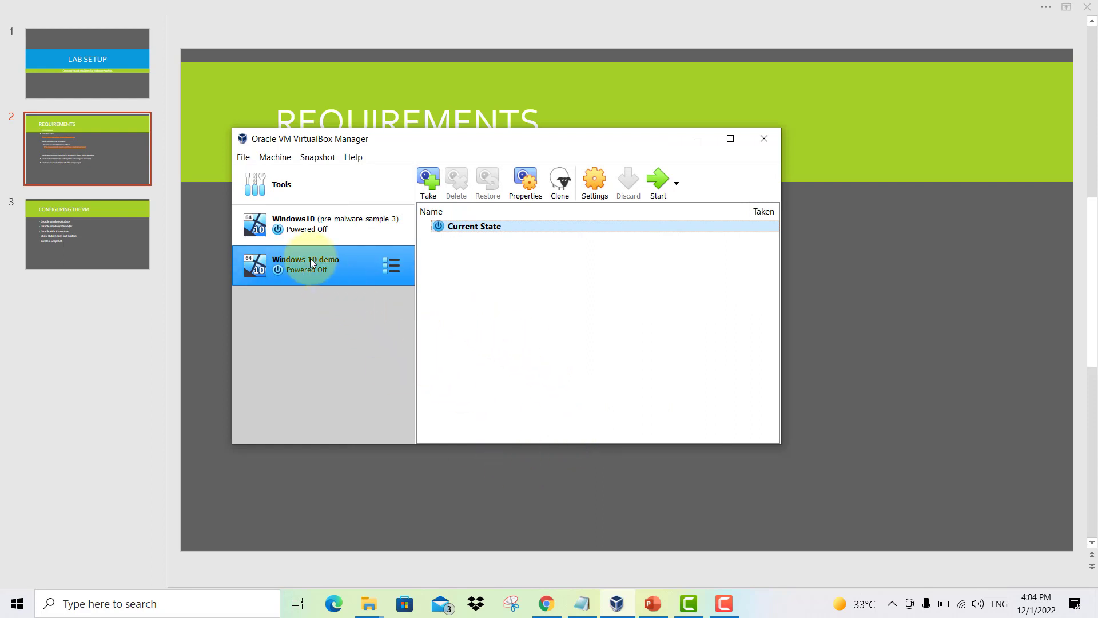
{"action": "left_click", "coordinate": [660, 188]}
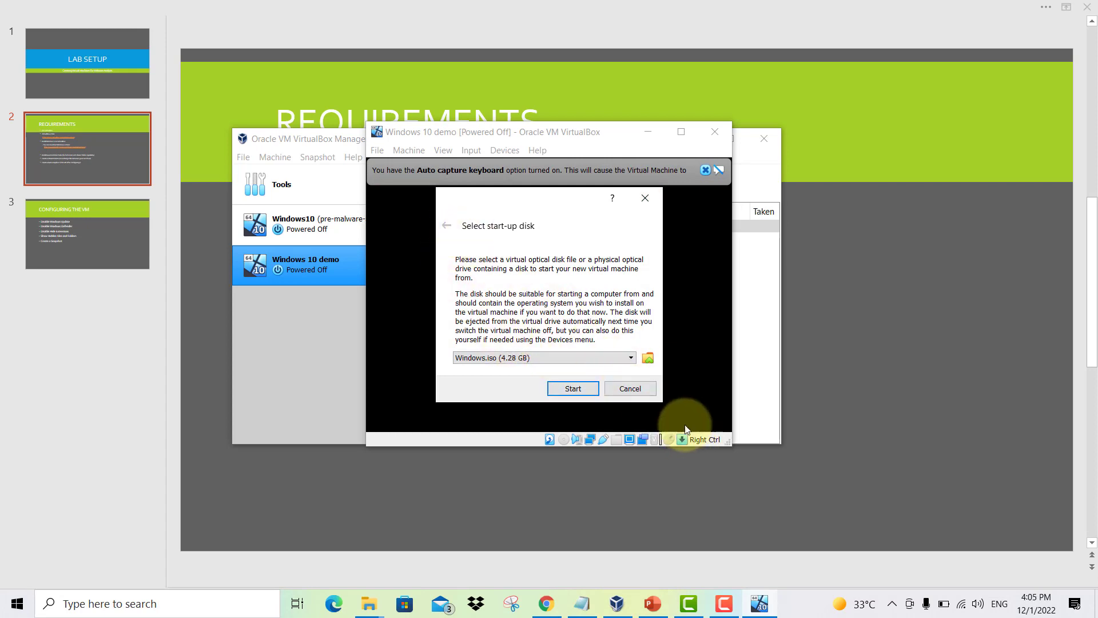
Add Windows.iso from the windows10iso folder and choose it as the start-up disk for the Windows 10 demo virtual machine.
{"action": "left_click", "coordinate": [647, 359]}
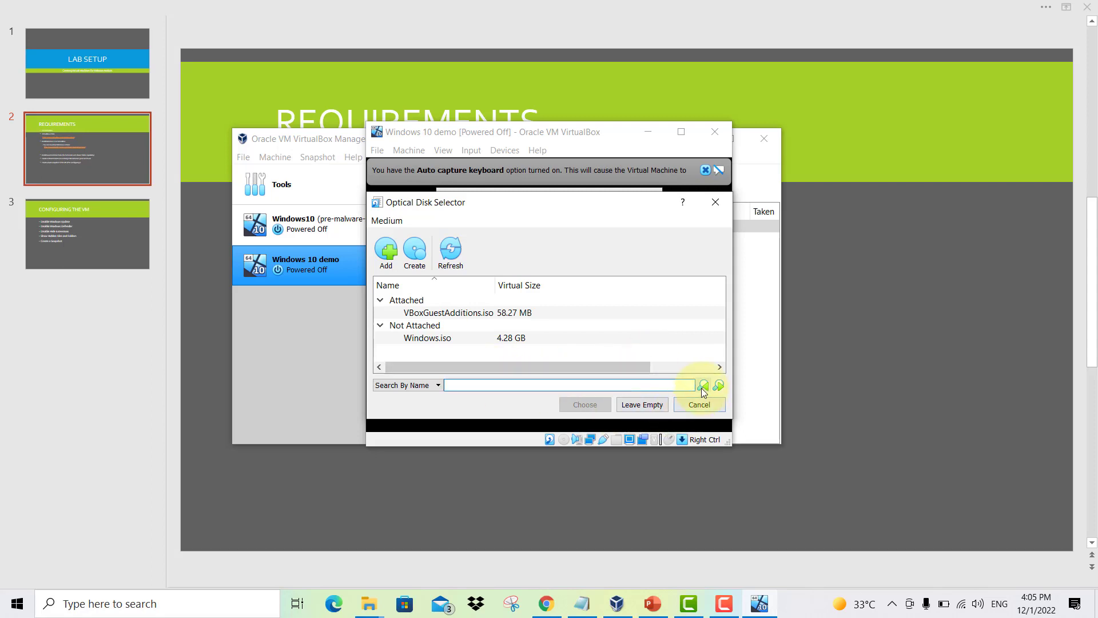
{"action": "left_click", "coordinate": [380, 258]}
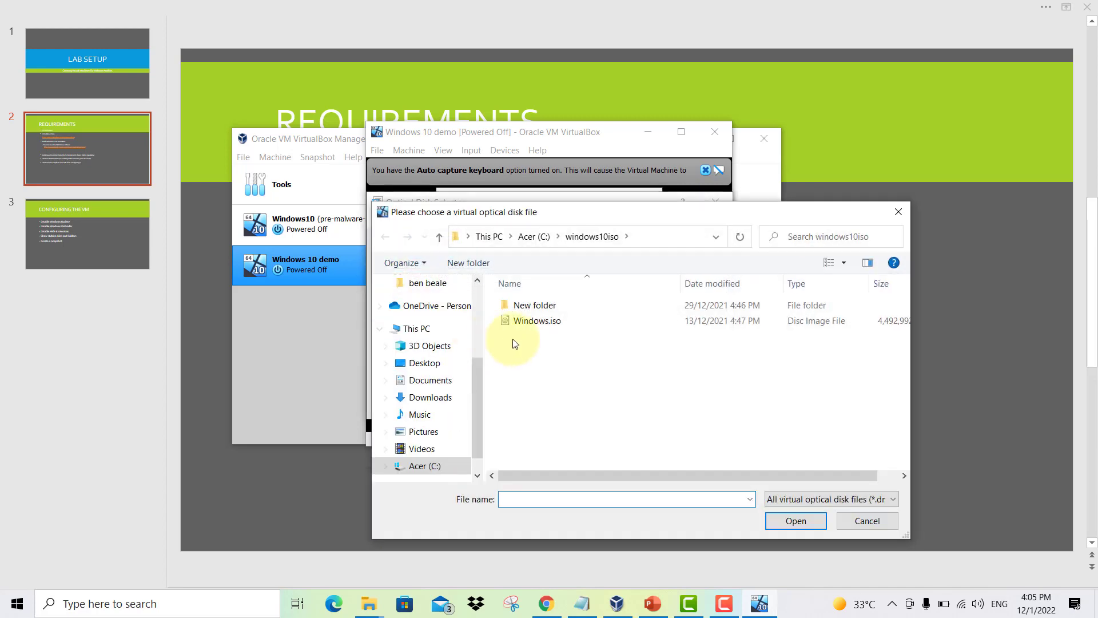
{"action": "left_click", "coordinate": [555, 323]}
{"action": "left_click", "coordinate": [802, 523]}
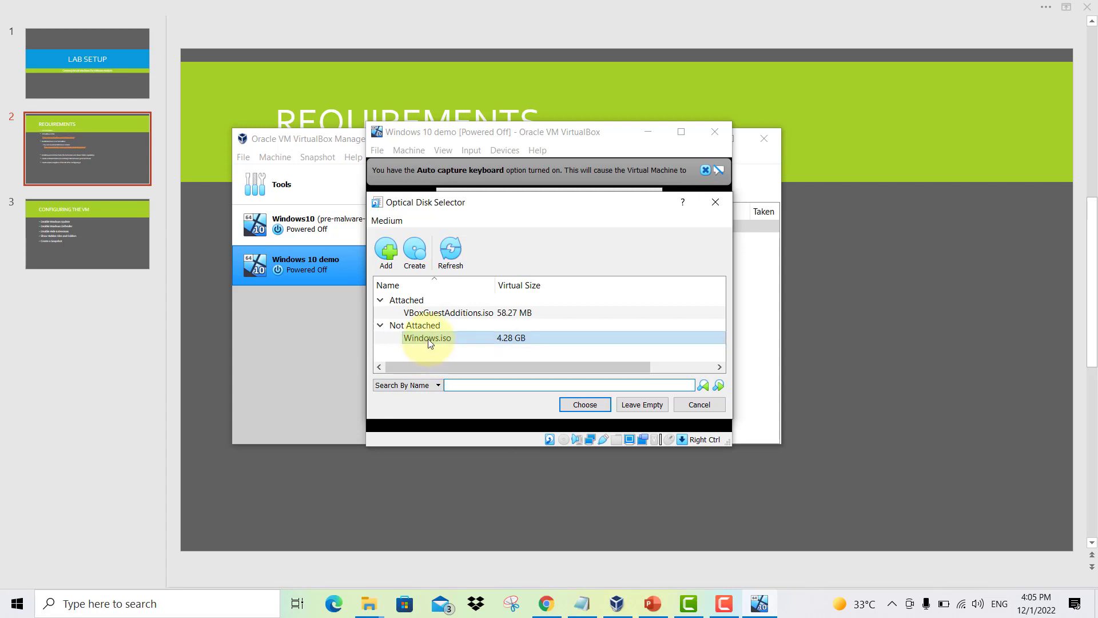
{"action": "left_click", "coordinate": [428, 339]}
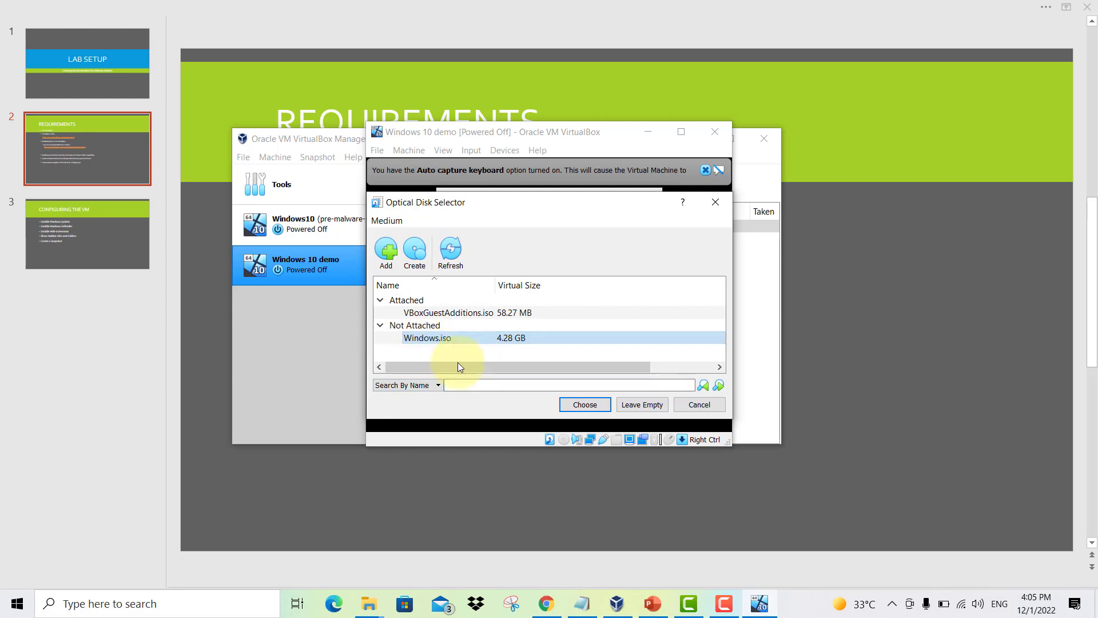
{"action": "left_click", "coordinate": [579, 406]}
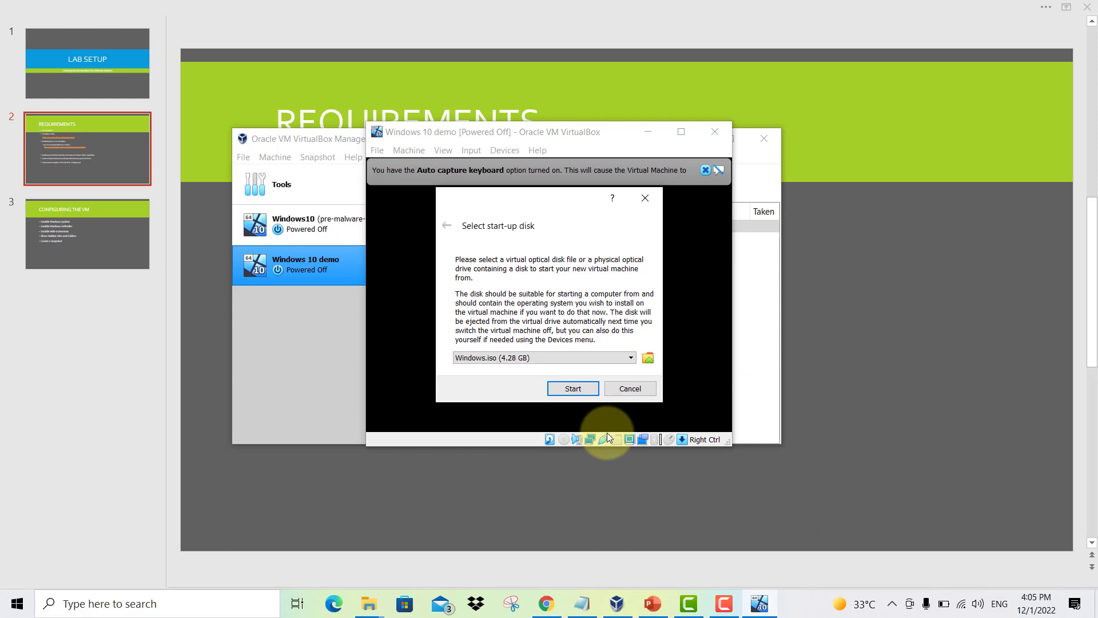
Cancel the start-up disk selection and power off the Windows 10 demo virtual machine.
{"action": "left_click", "coordinate": [627, 389]}
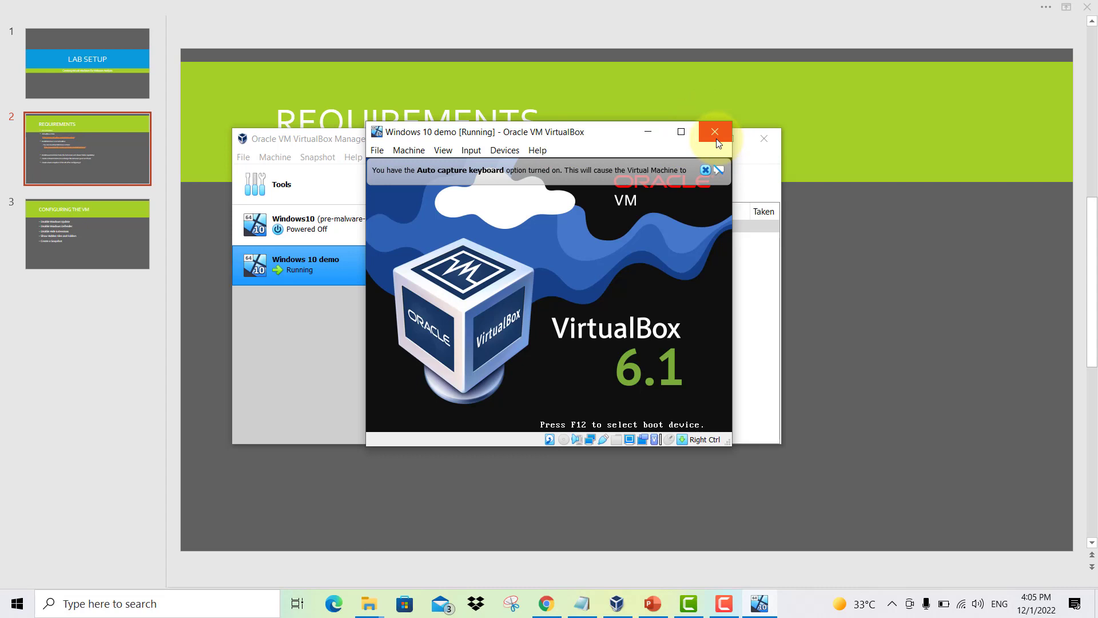
{"action": "left_click", "coordinate": [377, 150]}
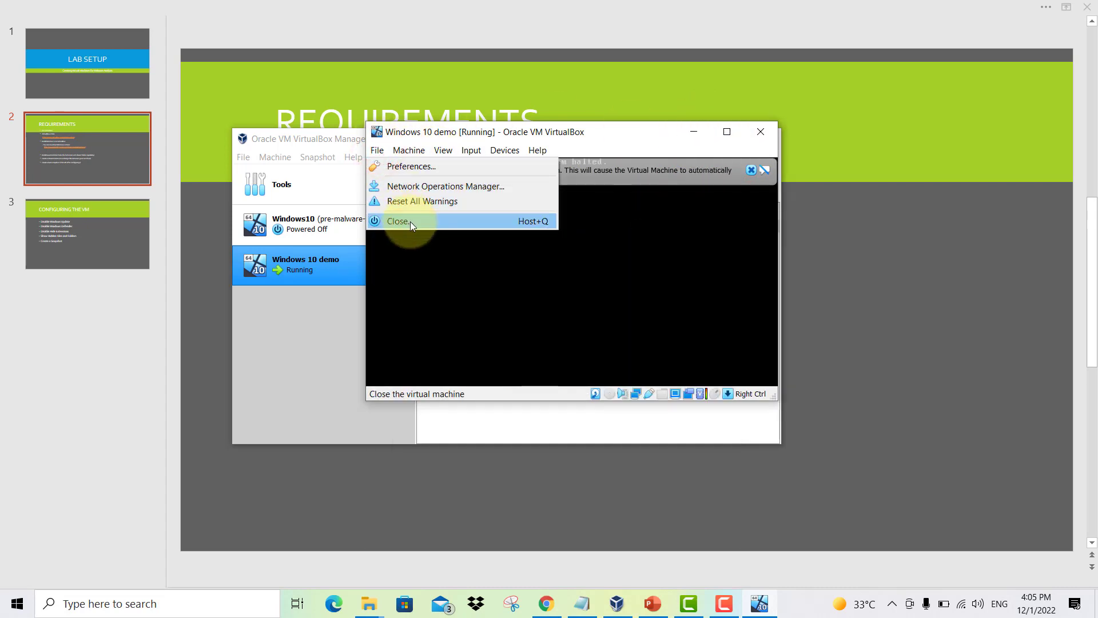
{"action": "left_click", "coordinate": [409, 220]}
{"action": "left_click", "coordinate": [538, 281]}
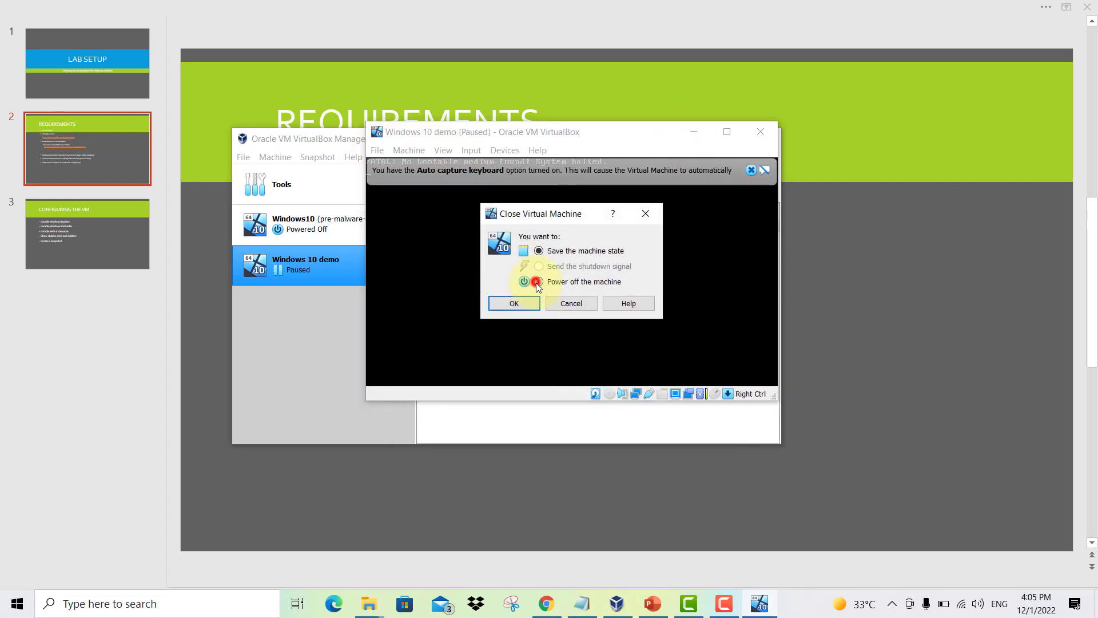
{"action": "left_click", "coordinate": [526, 299]}
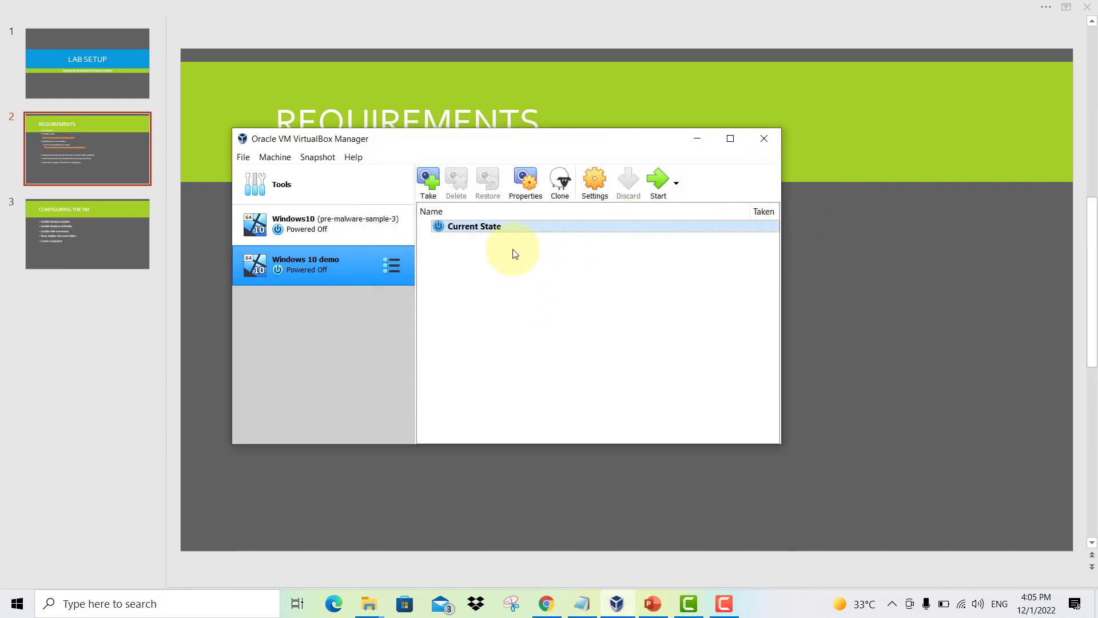
Start the existing Windows10 virtual machine and minimize its window while it boots.
{"action": "left_click", "coordinate": [318, 228]}
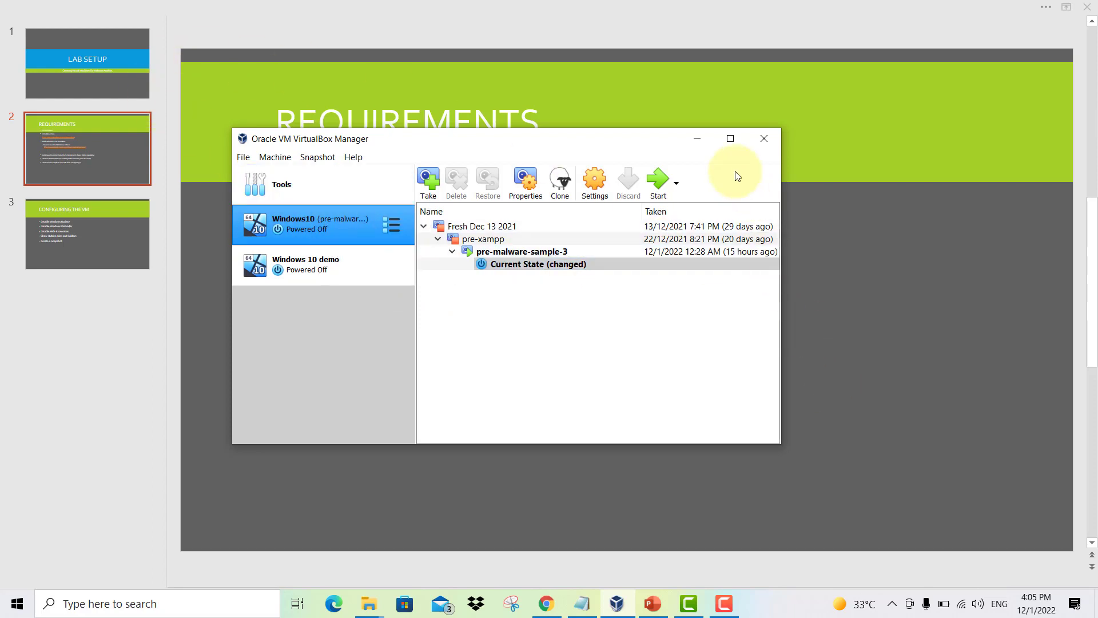
{"action": "left_click", "coordinate": [658, 184]}
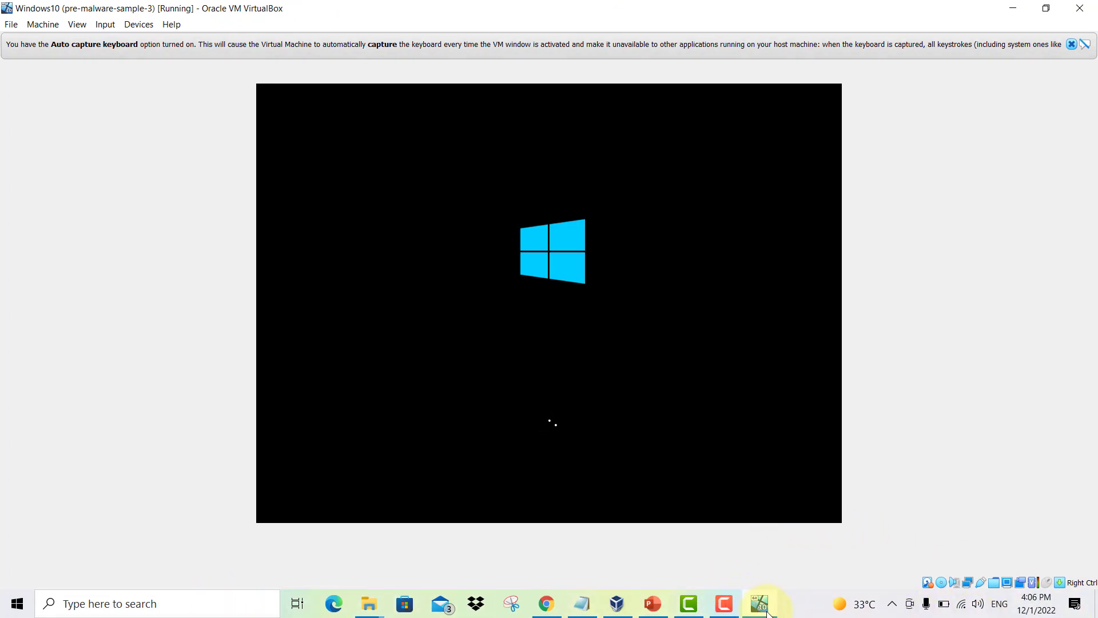
{"action": "left_click", "coordinate": [1013, 12]}
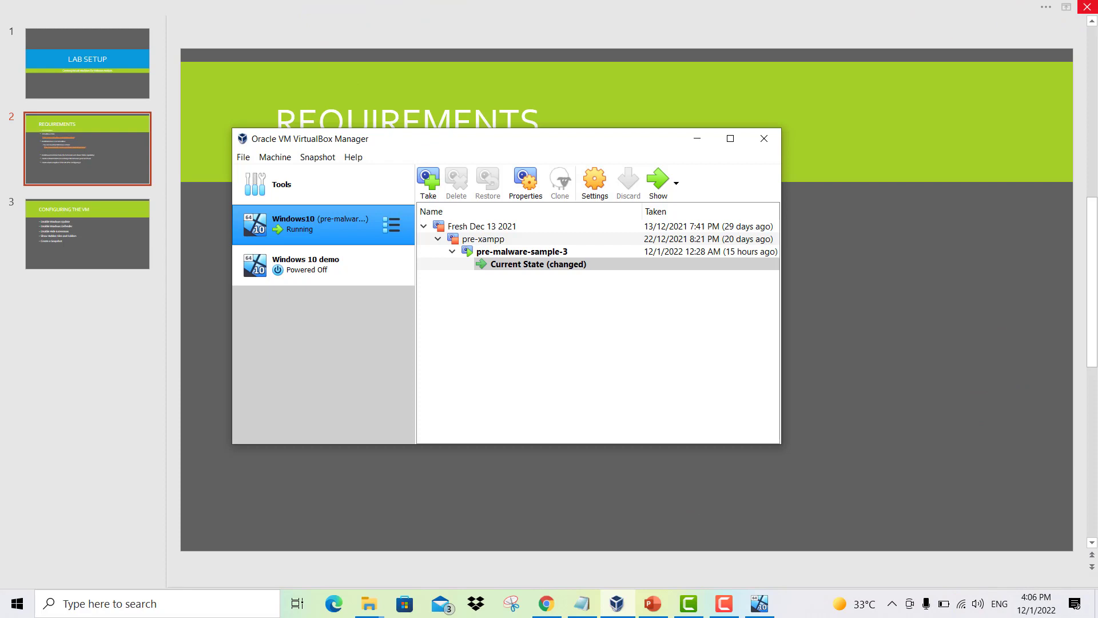
Minimize the PowerPoint and browser windows behind VirtualBox Manager.
{"action": "left_click", "coordinate": [768, 10]}
{"action": "left_click", "coordinate": [765, 6]}
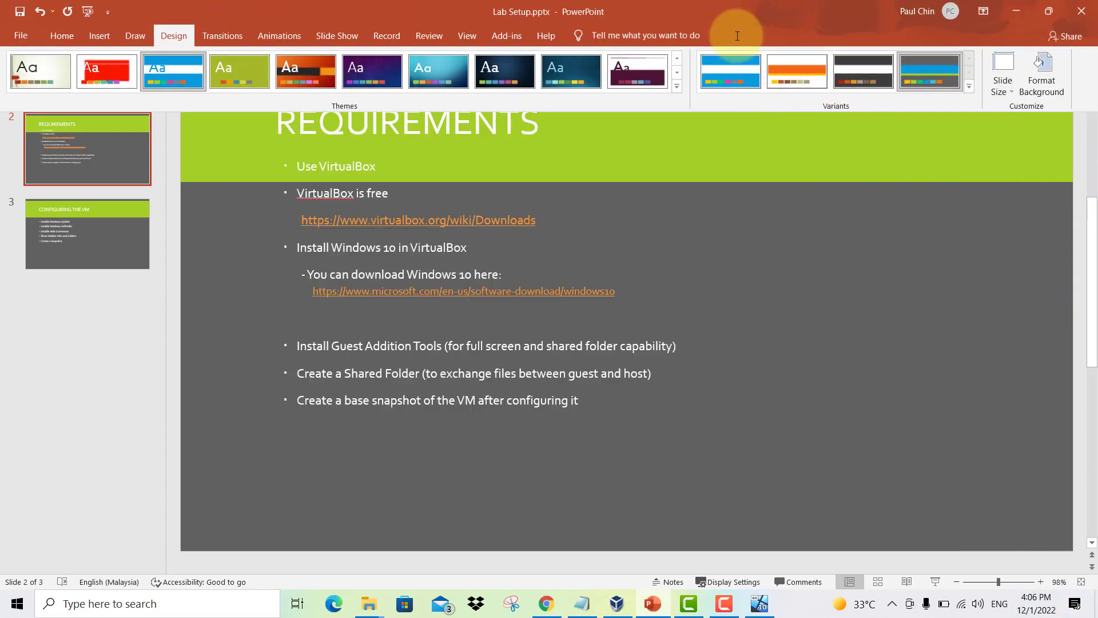
{"action": "left_click", "coordinate": [728, 17]}
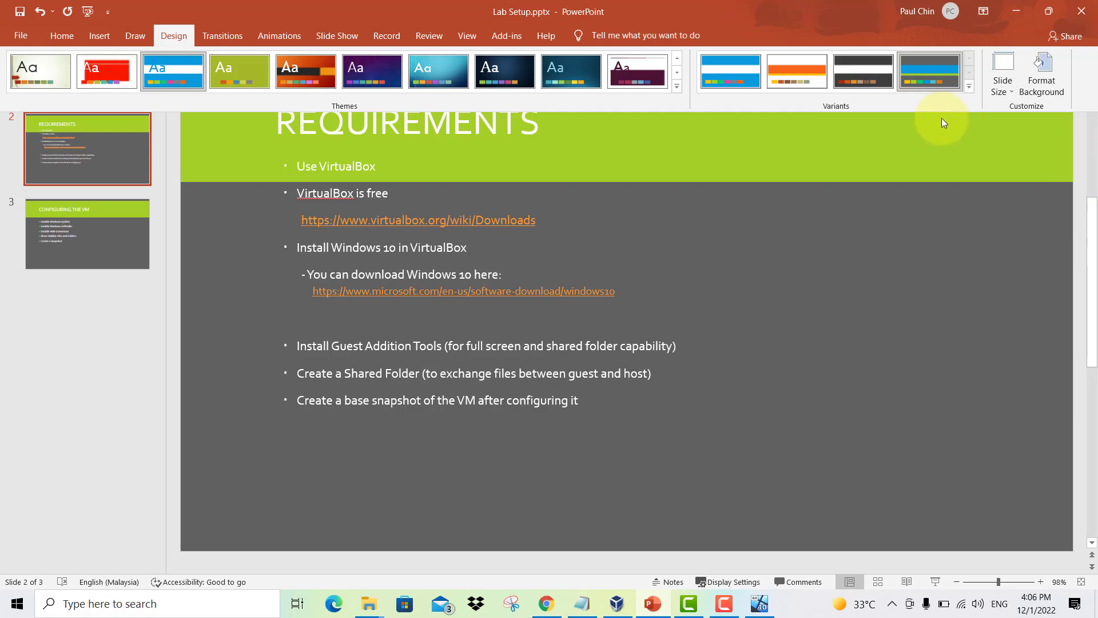
{"action": "left_click", "coordinate": [1018, 16]}
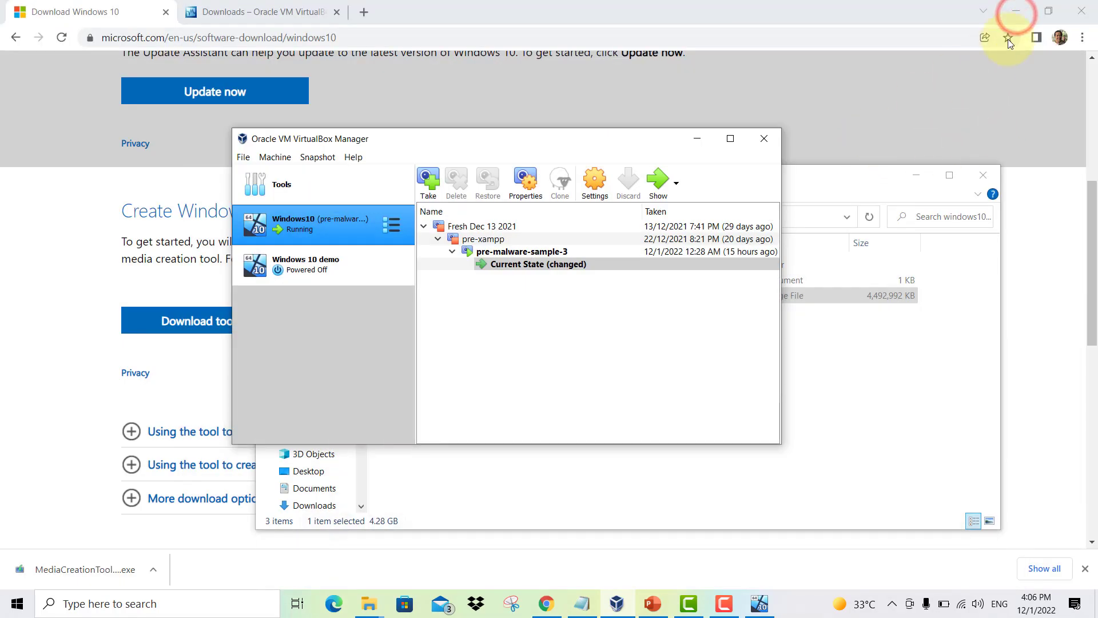
{"action": "left_click", "coordinate": [1011, 12]}
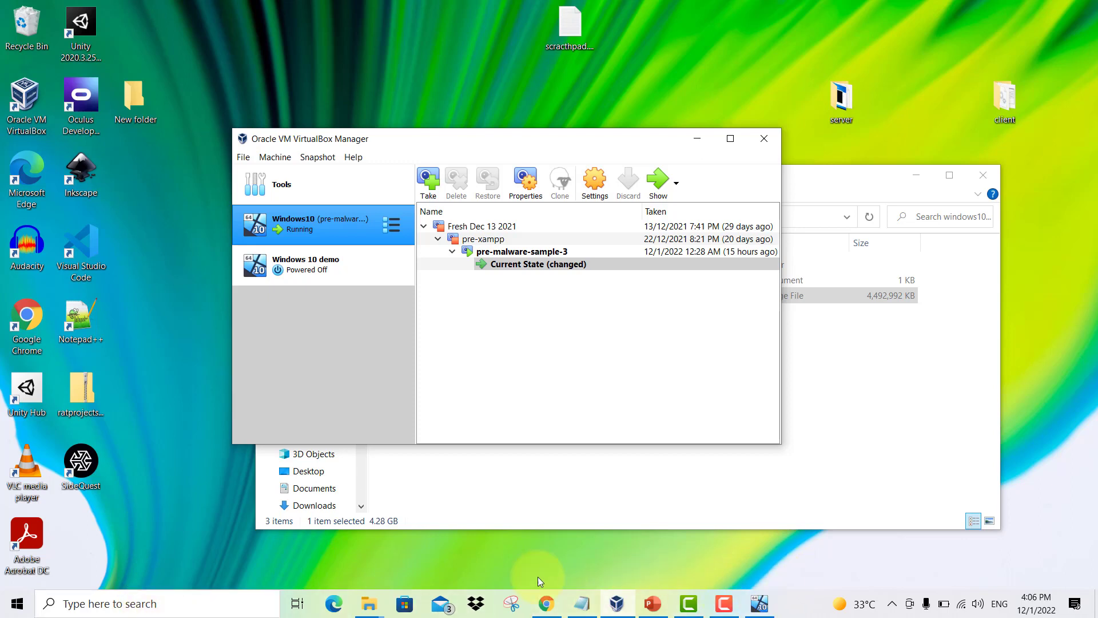
Switch to the running Windows10 virtual machine, closing the OneDrive sign-in error and both VirtualBox notification bars.
{"action": "mouse_move", "coordinate": [760, 616]}
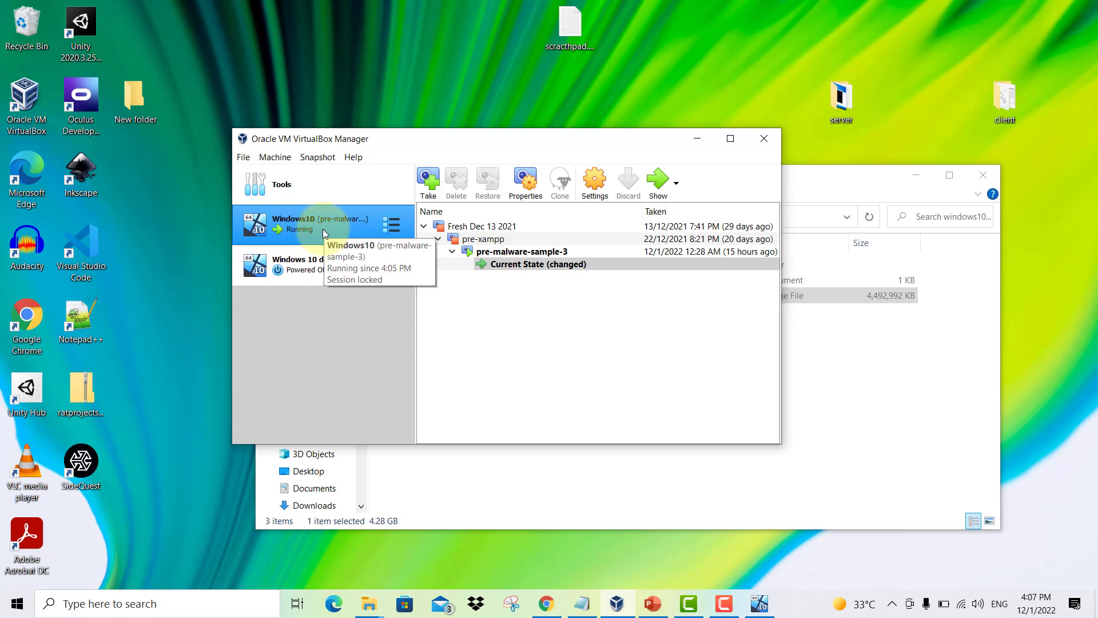
{"action": "left_click", "coordinate": [467, 266]}
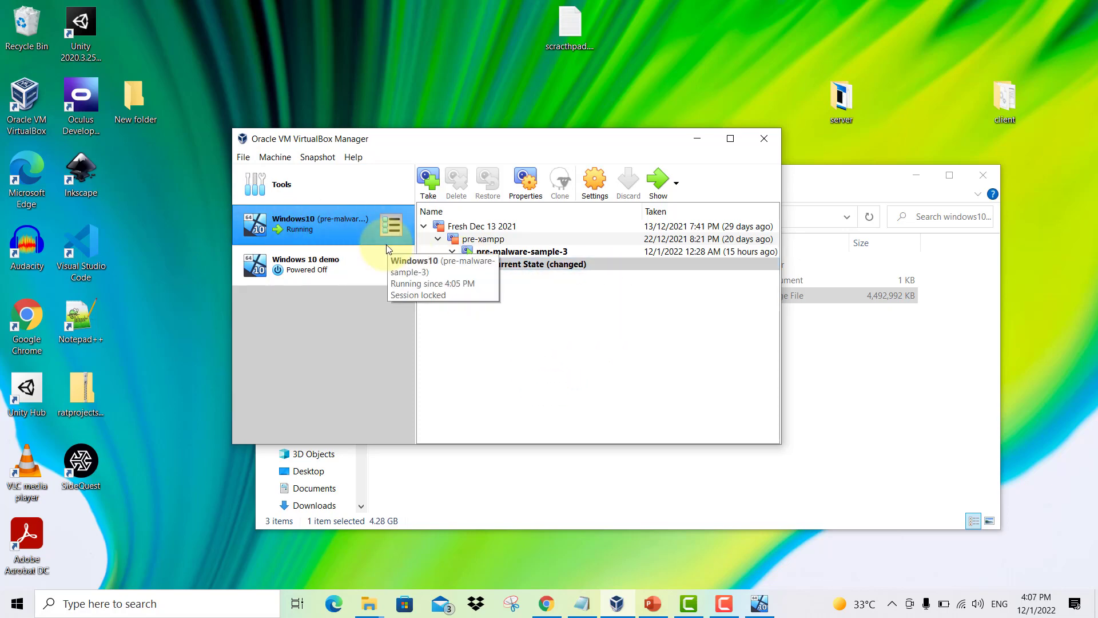
{"action": "left_click", "coordinate": [759, 603]}
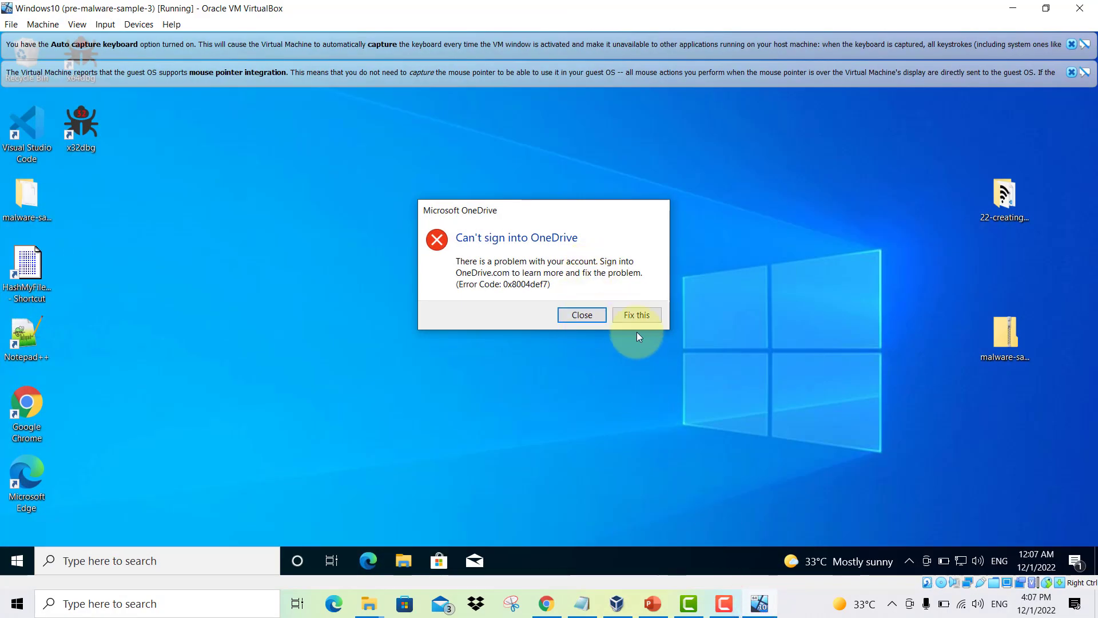
{"action": "left_click", "coordinate": [581, 316]}
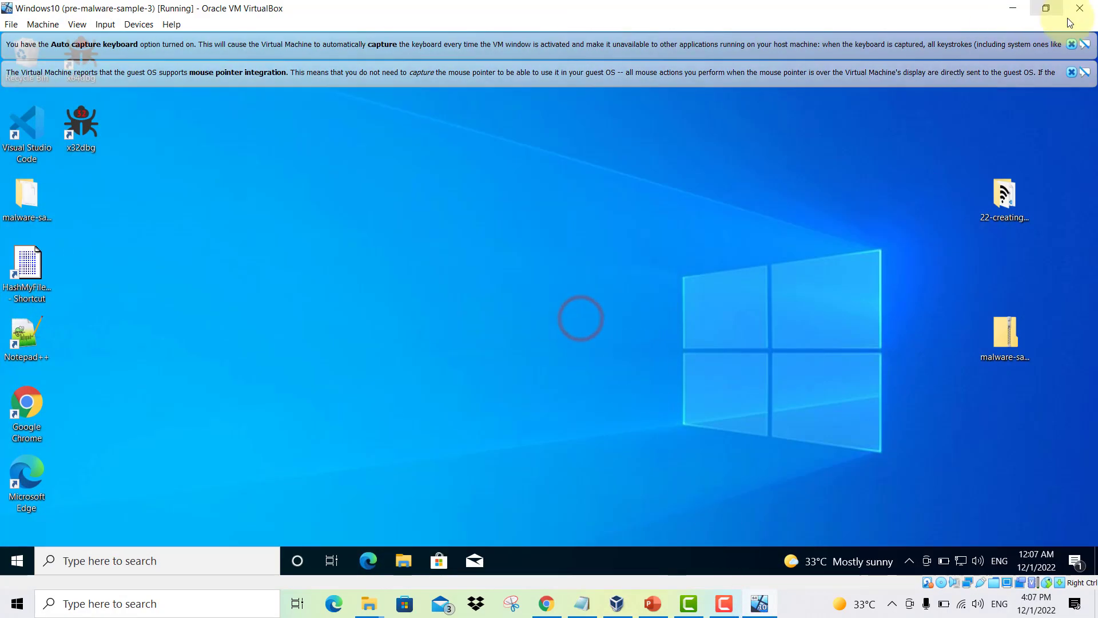
{"action": "left_click", "coordinate": [1069, 44]}
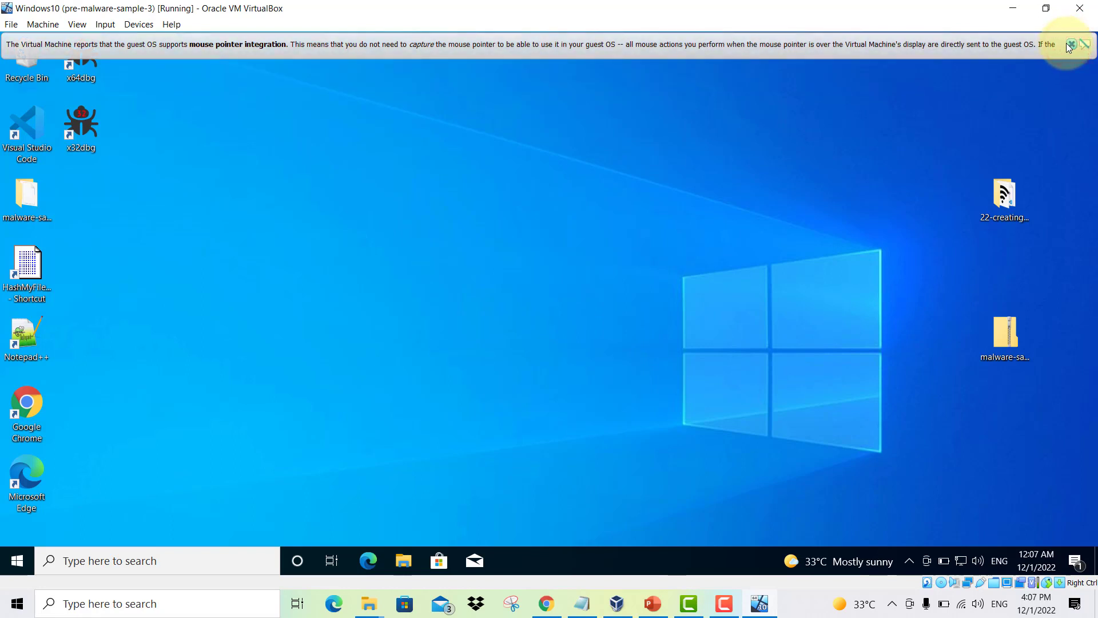
{"action": "left_click", "coordinate": [1068, 44]}
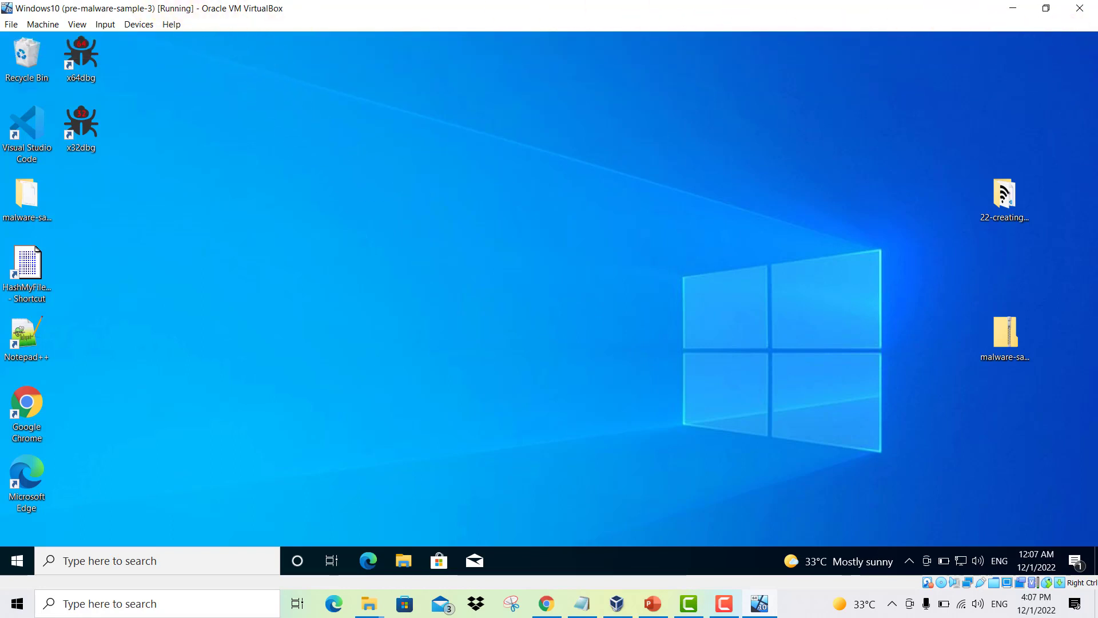
Review the Guest Addition Tools and shared folder requirements on the PowerPoint slide and return to the Windows10 virtual machine.
{"action": "left_click", "coordinate": [26, 57]}
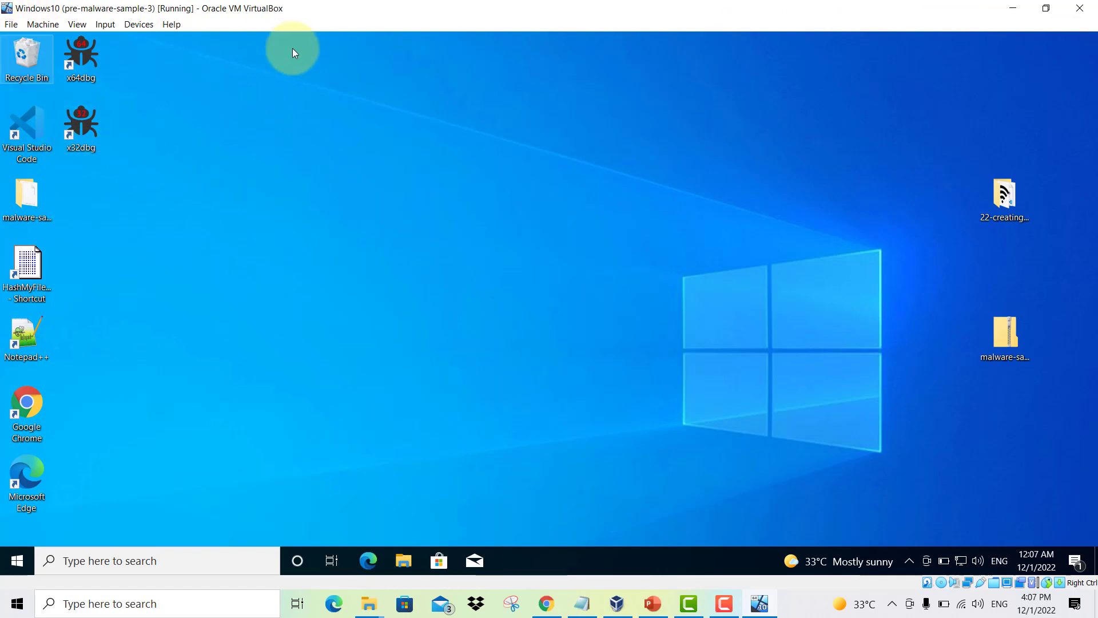
{"action": "left_click", "coordinate": [78, 29]}
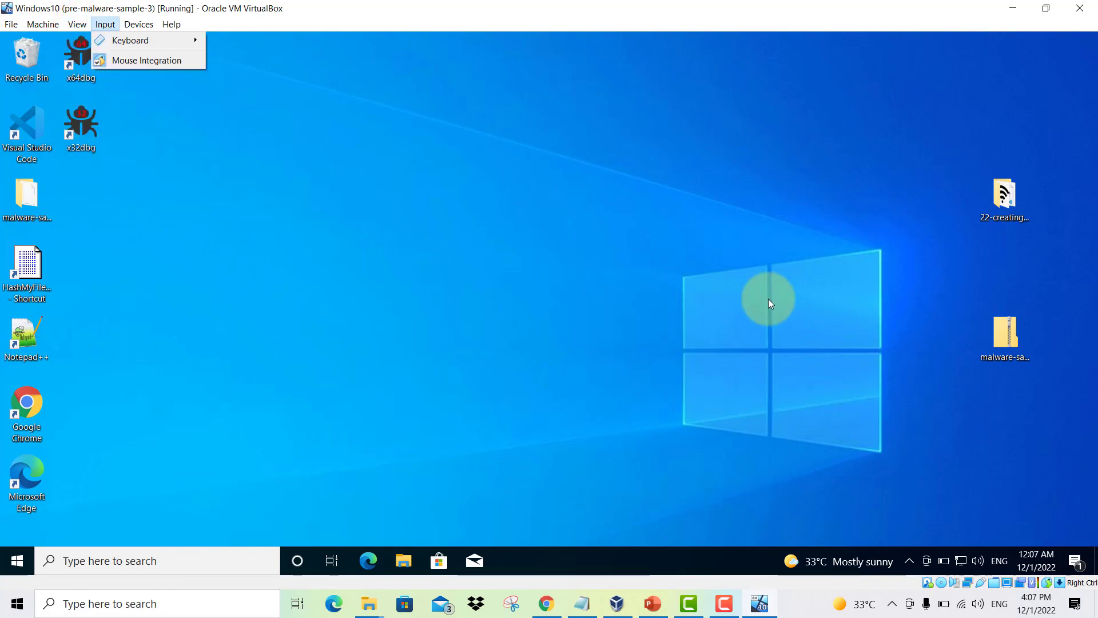
{"action": "left_click", "coordinate": [653, 603]}
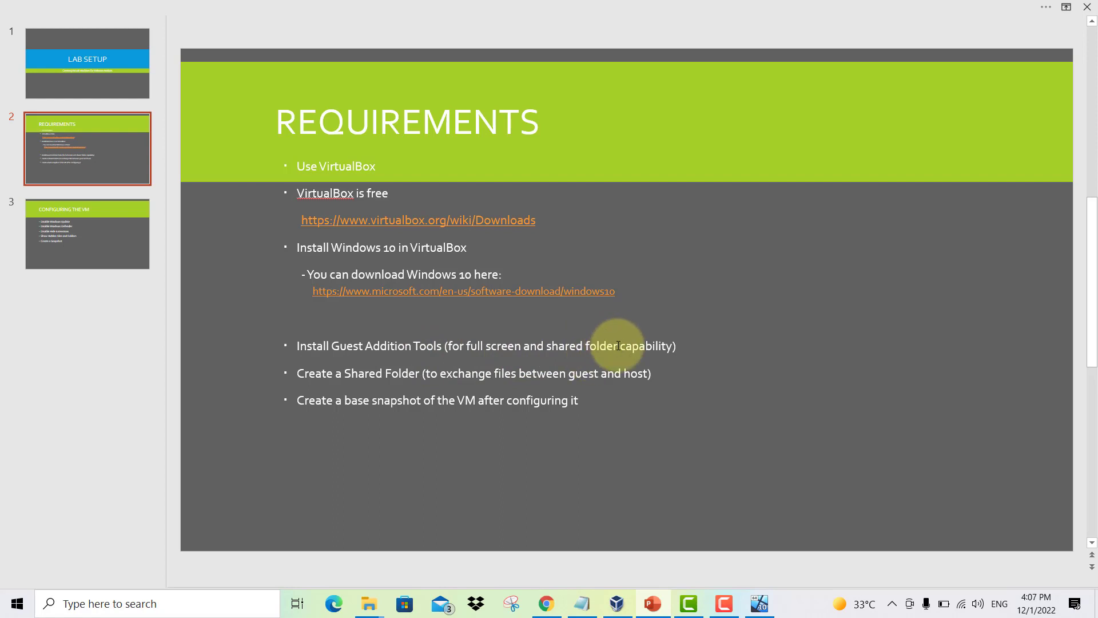
{"action": "left_click", "coordinate": [758, 603]}
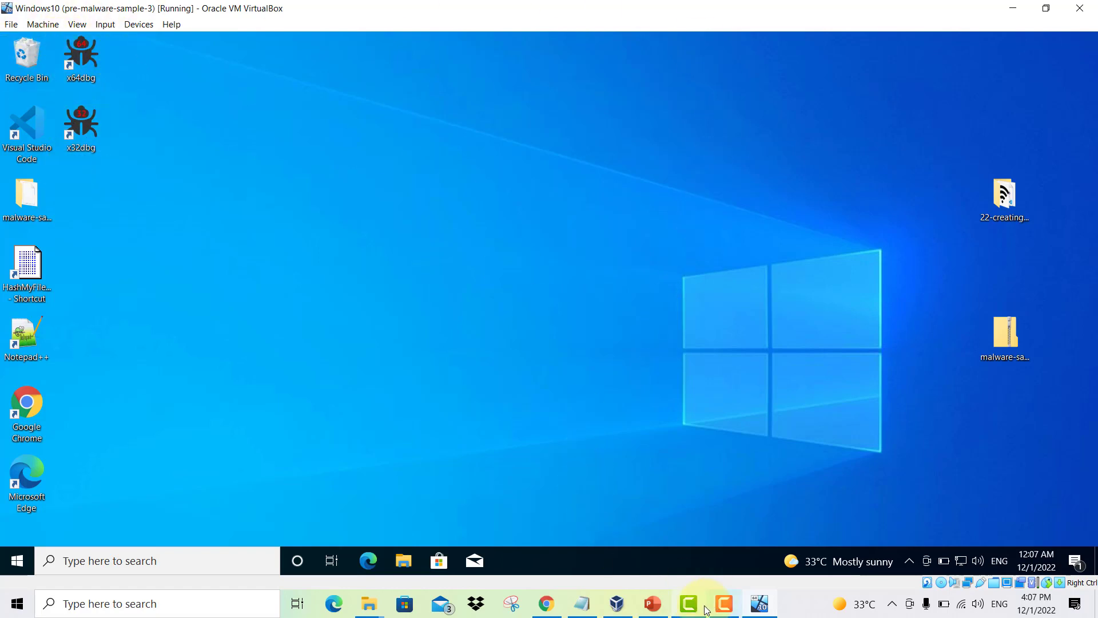
{"action": "left_click", "coordinate": [652, 603]}
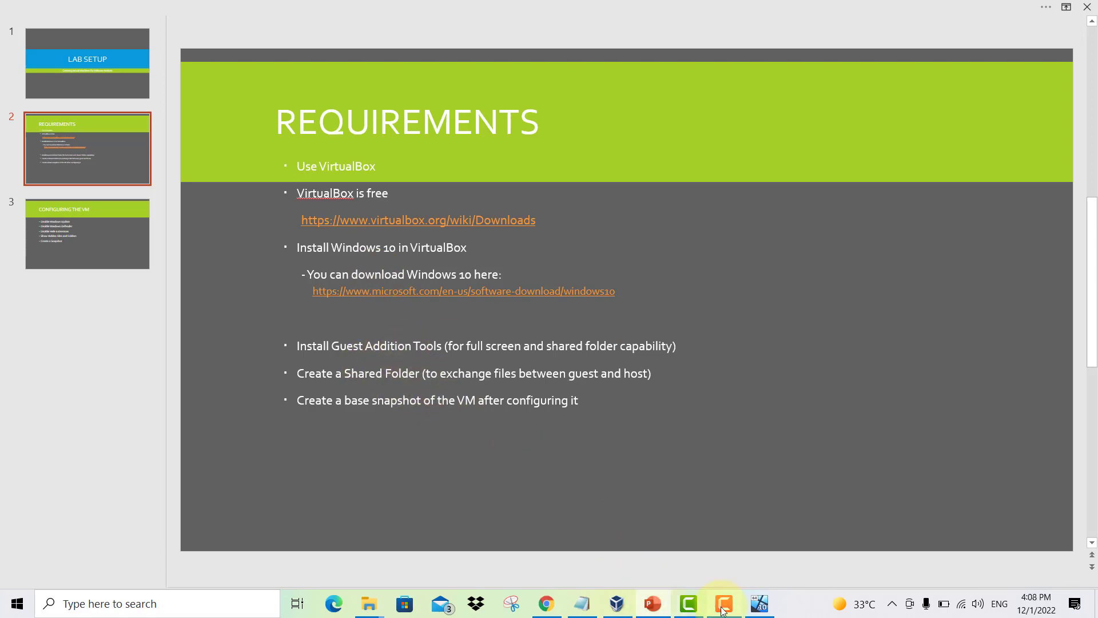
{"action": "left_click", "coordinate": [760, 603]}
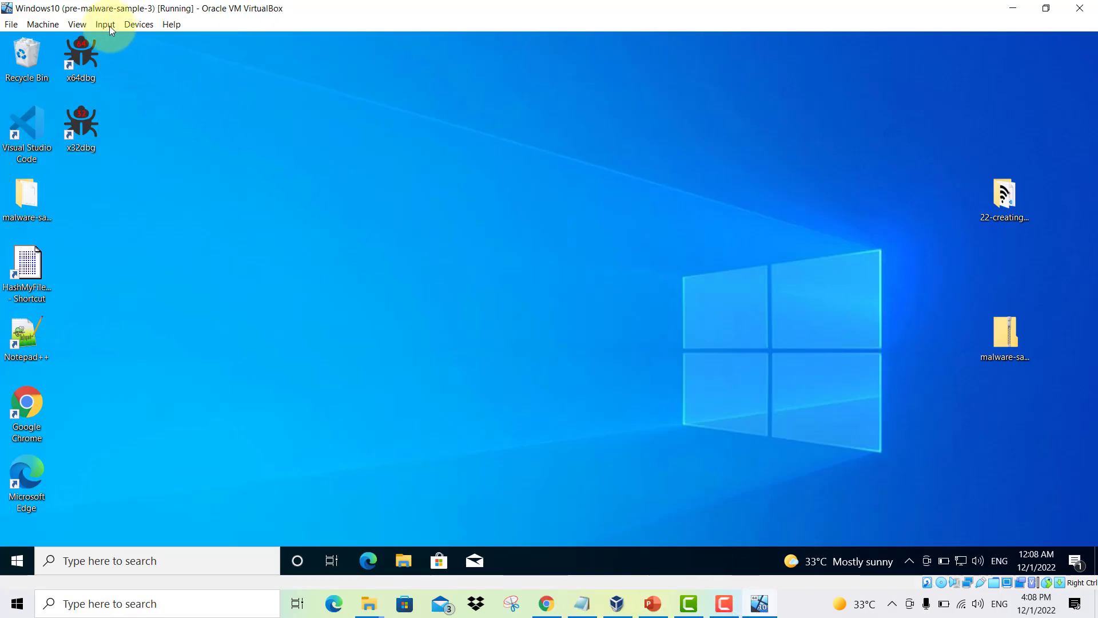
Locate the option for inserting the Guest Additions CD image and open the VirtualBox Guest Additions CD drive in the guest's File Explorer.
{"action": "left_click", "coordinate": [137, 22]}
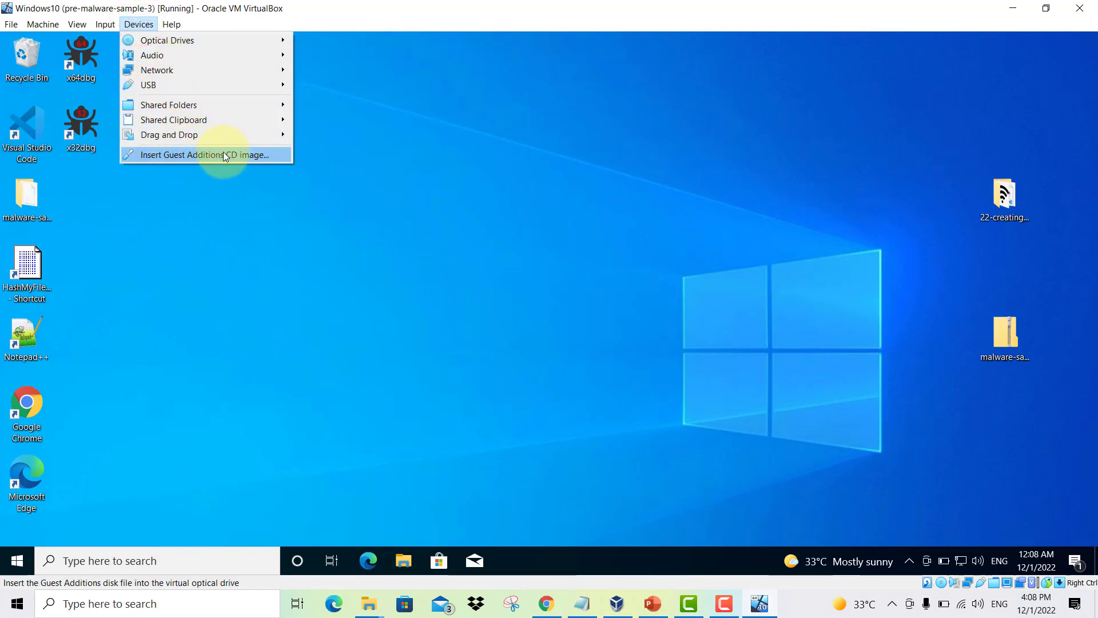
{"action": "left_click", "coordinate": [389, 395]}
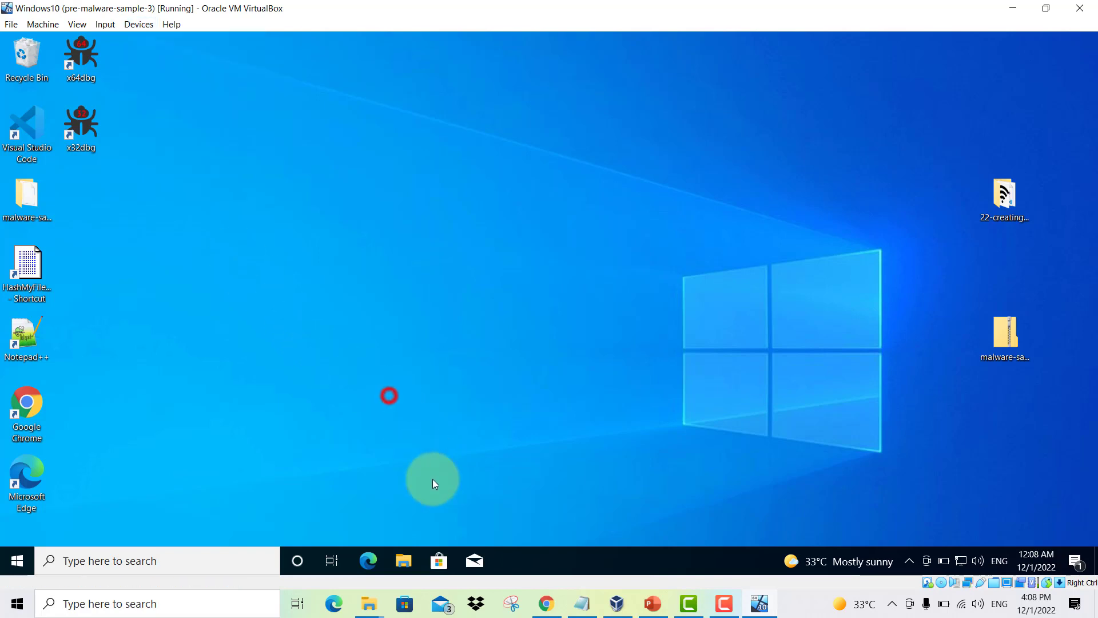
{"action": "left_click", "coordinate": [404, 561]}
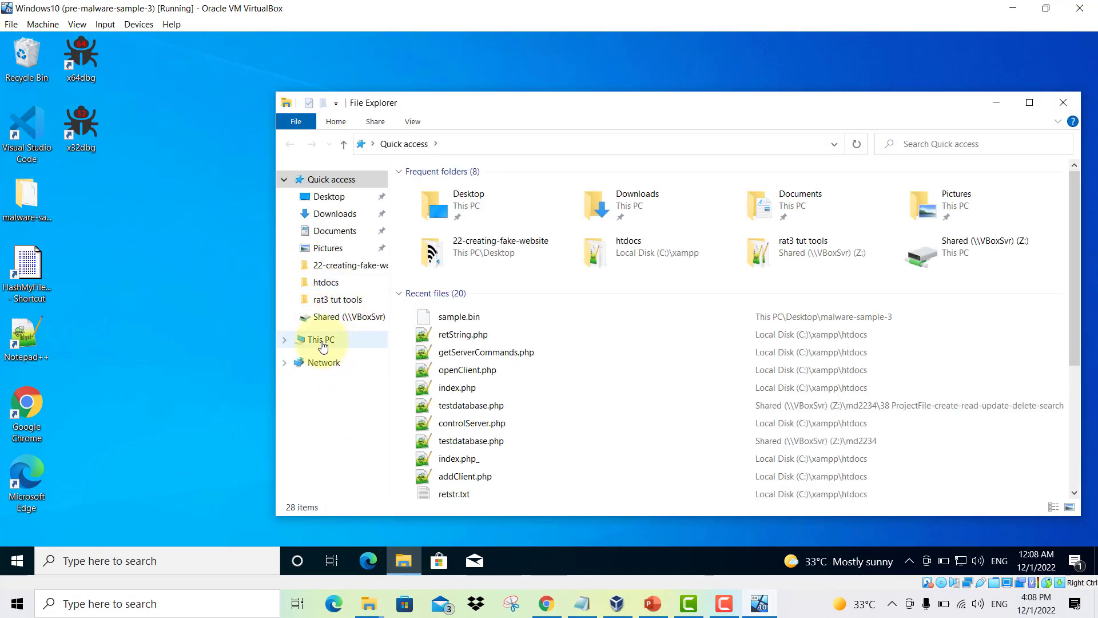
{"action": "left_click", "coordinate": [324, 343]}
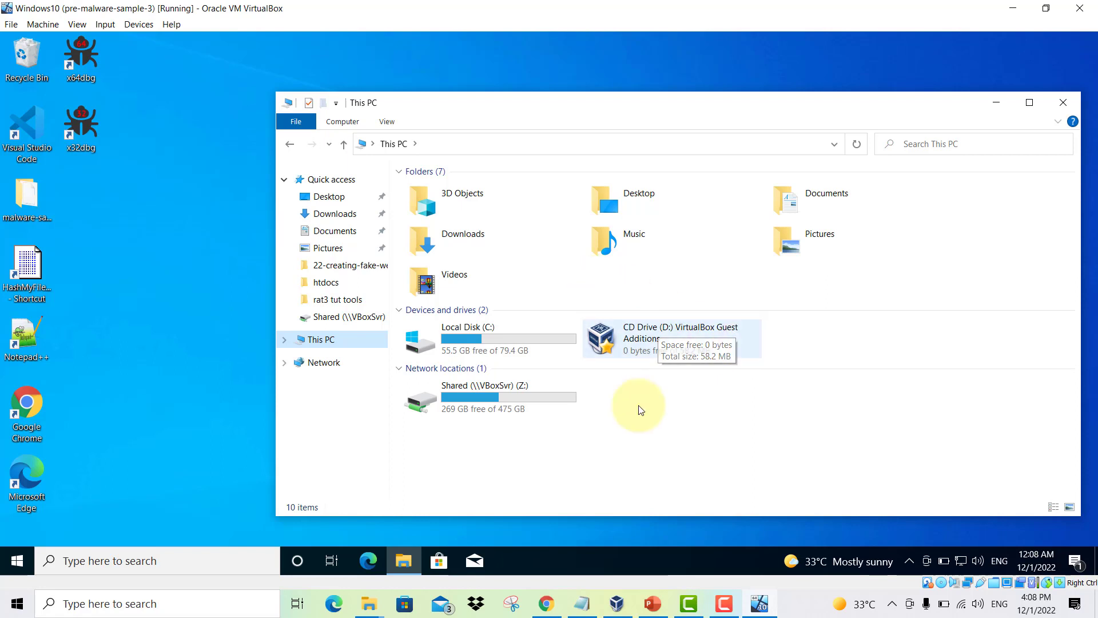
{"action": "double_click", "coordinate": [643, 341]}
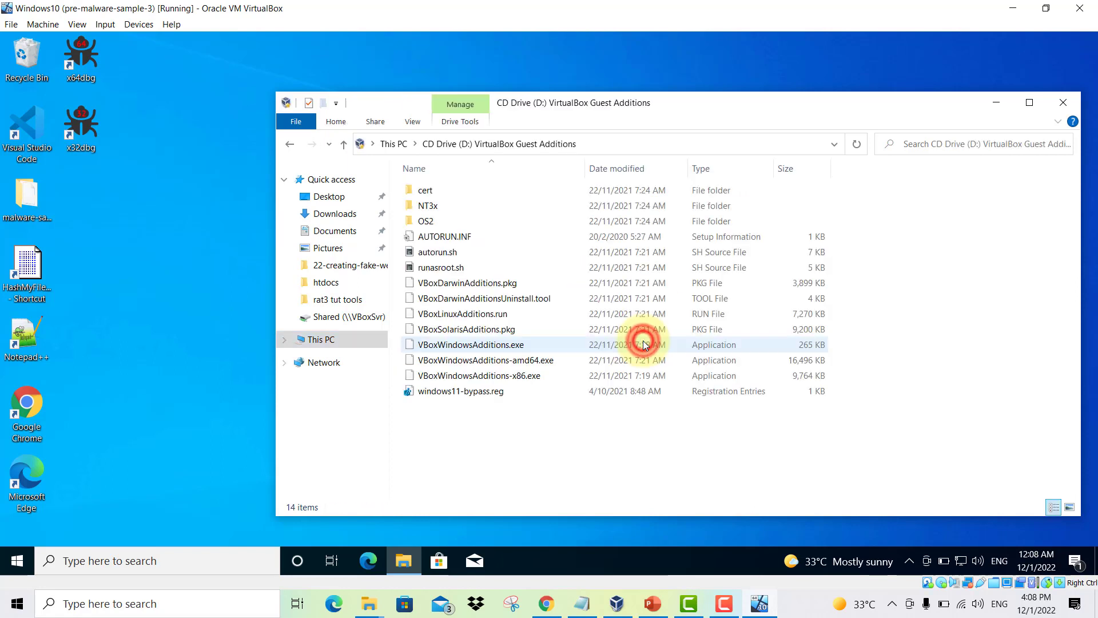
Select VBoxWindowsAdditions-amd64.exe on the Guest Additions CD drive and close the guest's File Explorer window.
{"action": "left_click", "coordinate": [521, 360]}
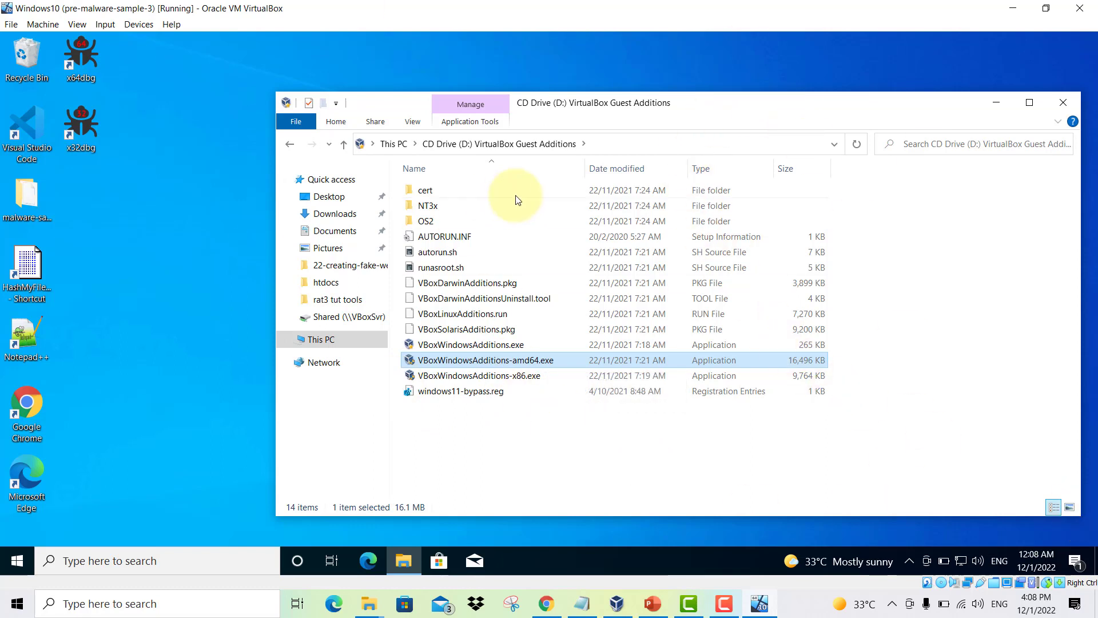
{"action": "mouse_move", "coordinate": [518, 200]}
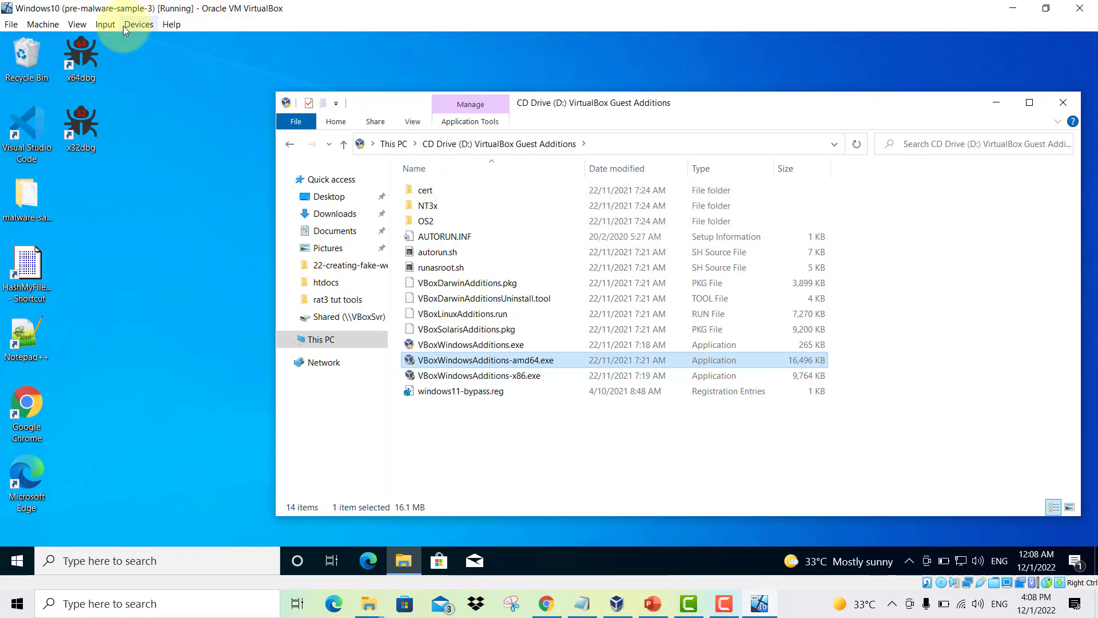
{"action": "left_click", "coordinate": [1058, 101]}
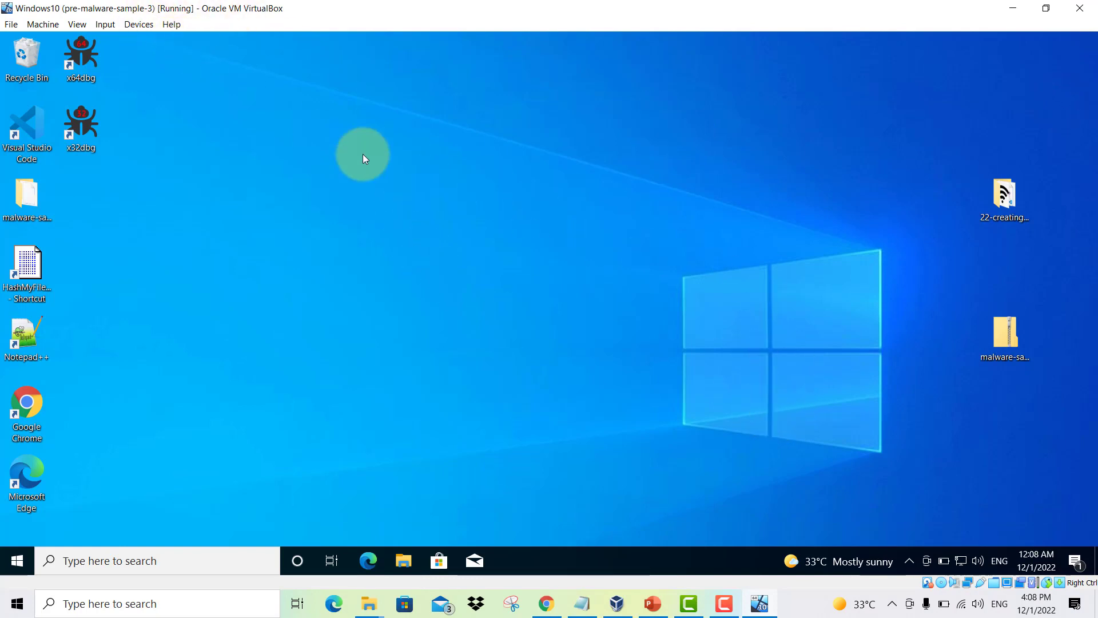
Minimize the running Windows10 virtual machine and the PowerPoint window to return to VirtualBox Manager.
{"action": "left_click", "coordinate": [760, 603]}
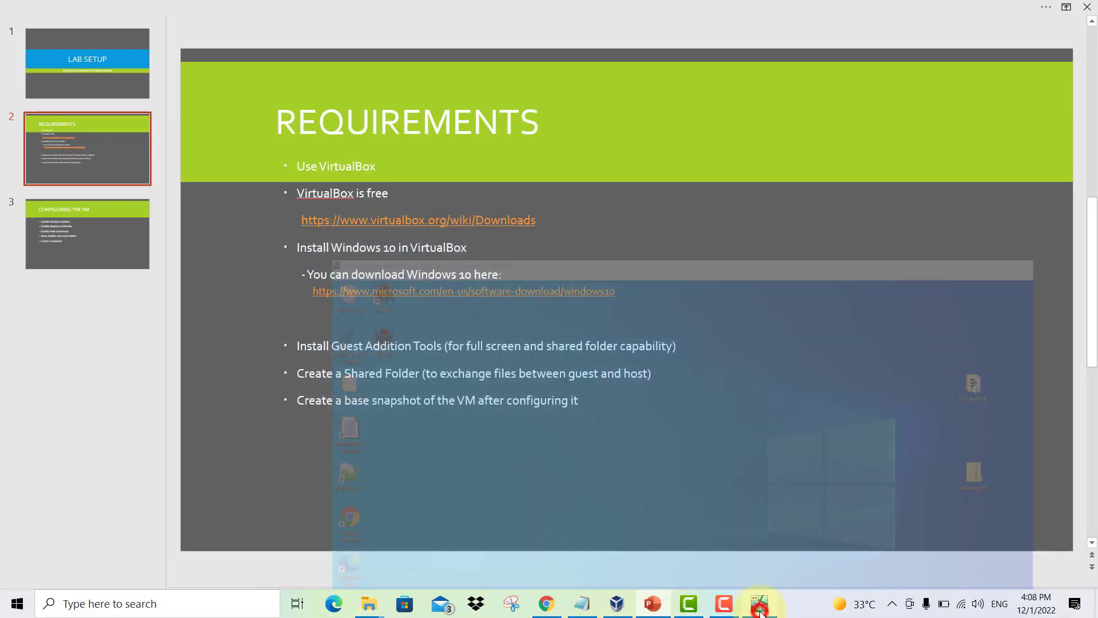
{"action": "left_click", "coordinate": [760, 603]}
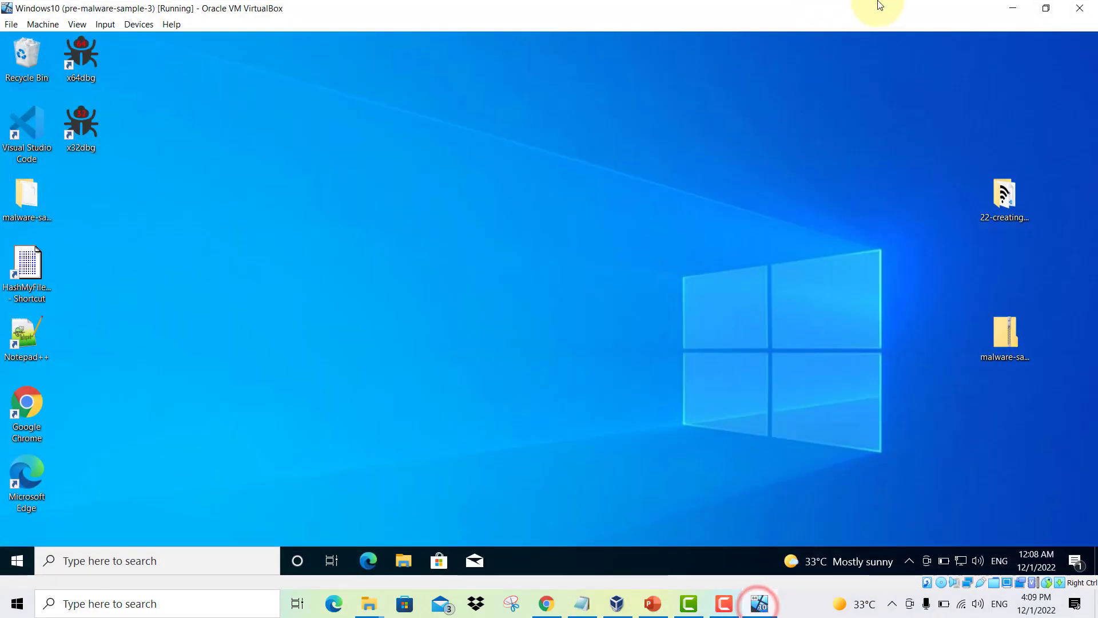
{"action": "left_click", "coordinate": [1007, 11]}
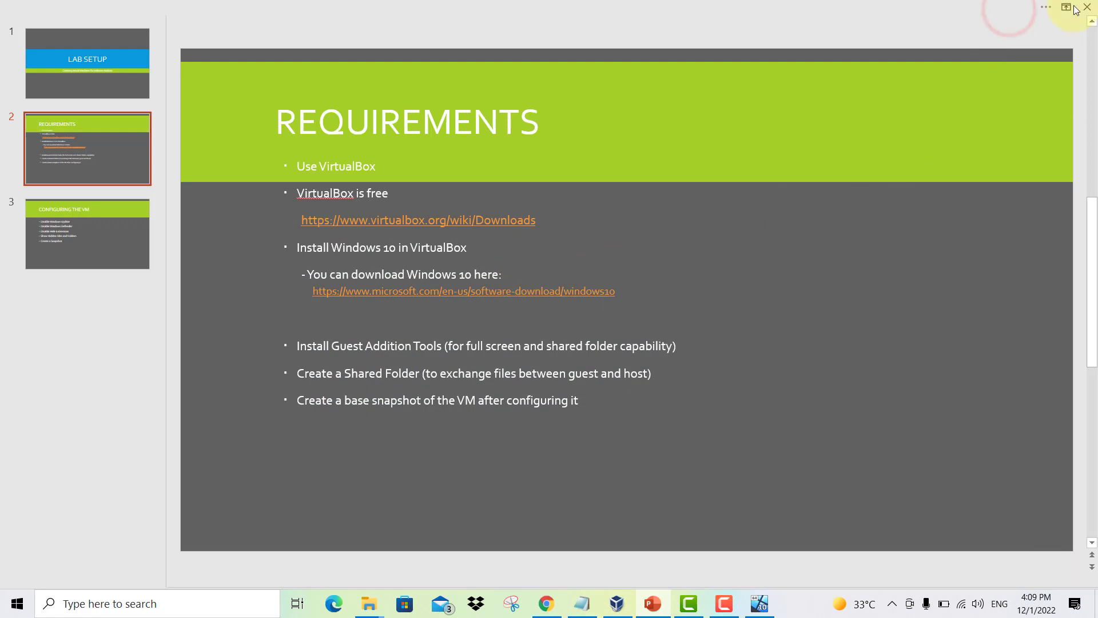
{"action": "left_click", "coordinate": [978, 8]}
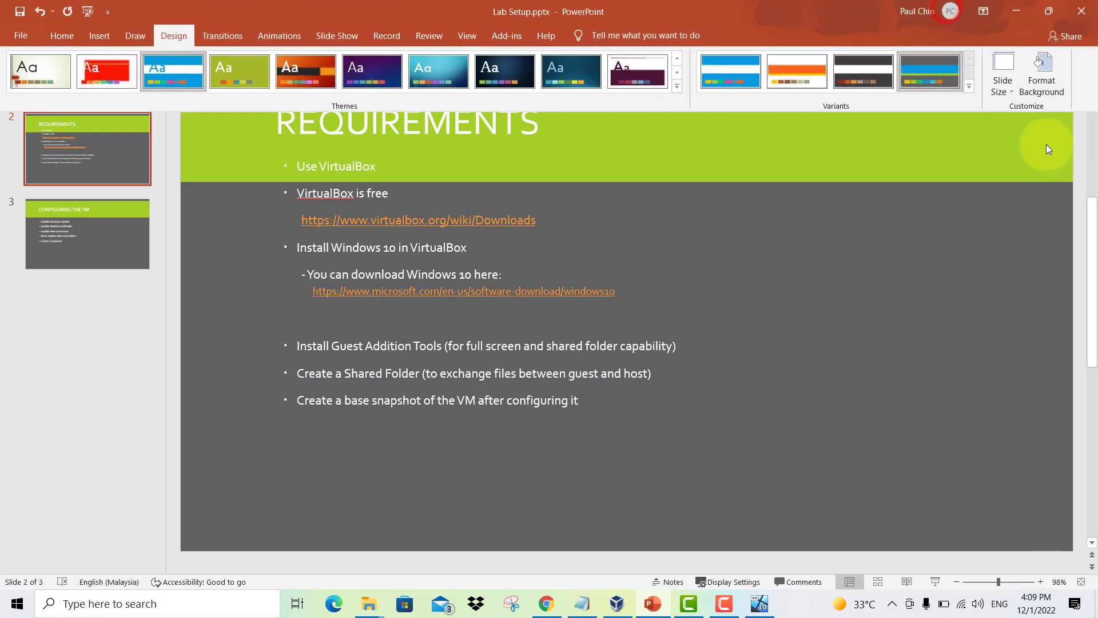
{"action": "left_click", "coordinate": [1012, 10]}
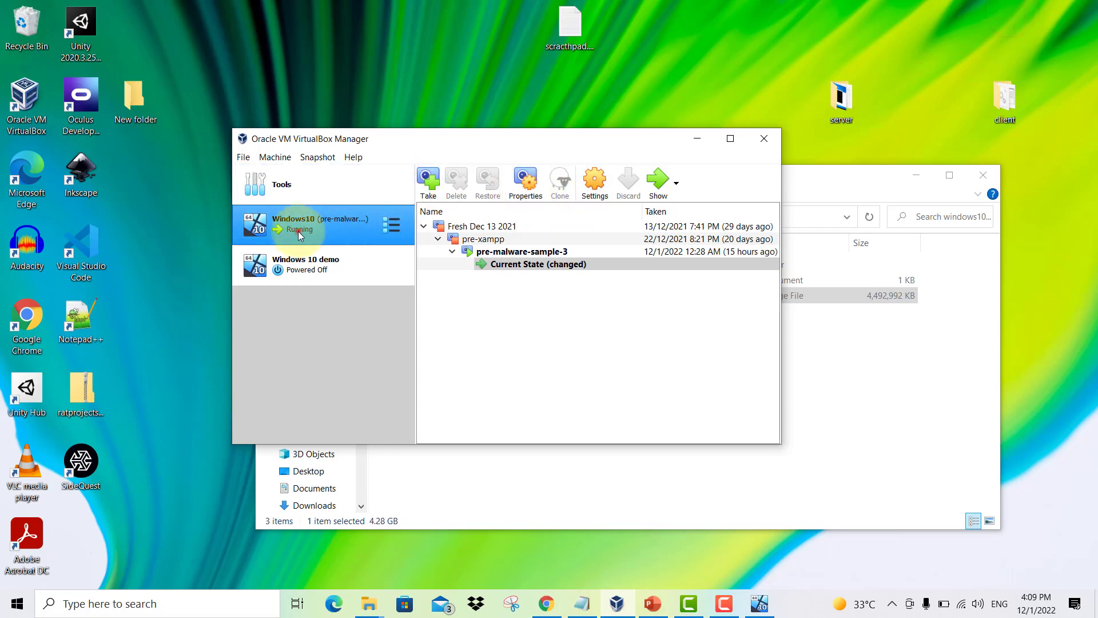
Review the Display settings of the Windows10 virtual machine, including video memory and graphics controller, and compare with the running guest.
{"action": "left_click", "coordinate": [298, 230]}
{"action": "left_click", "coordinate": [604, 188]}
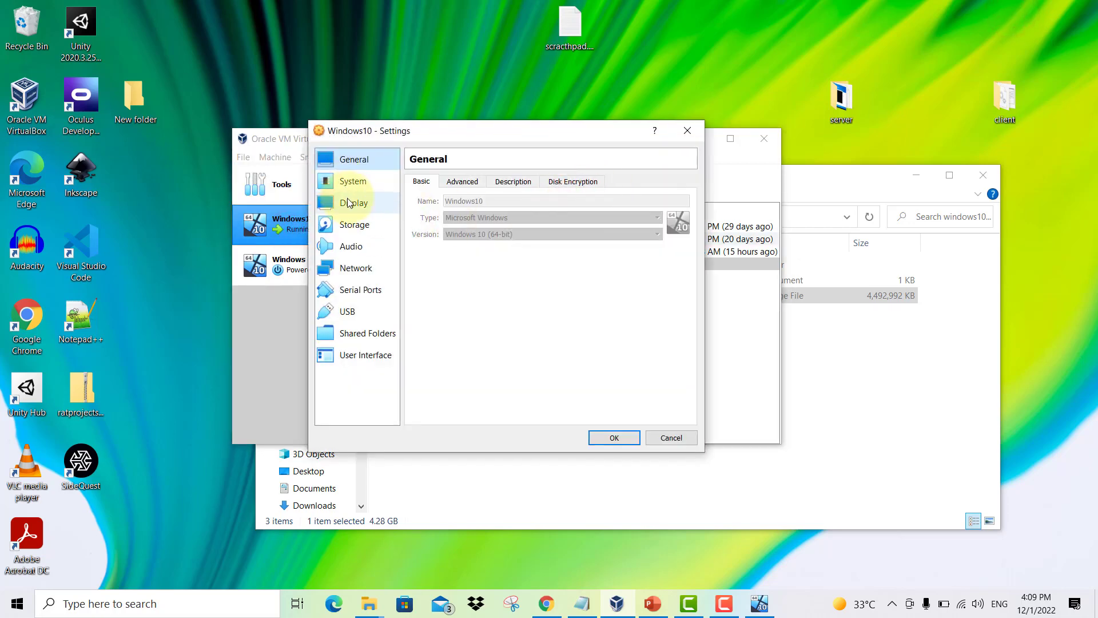
{"action": "left_click", "coordinate": [349, 203]}
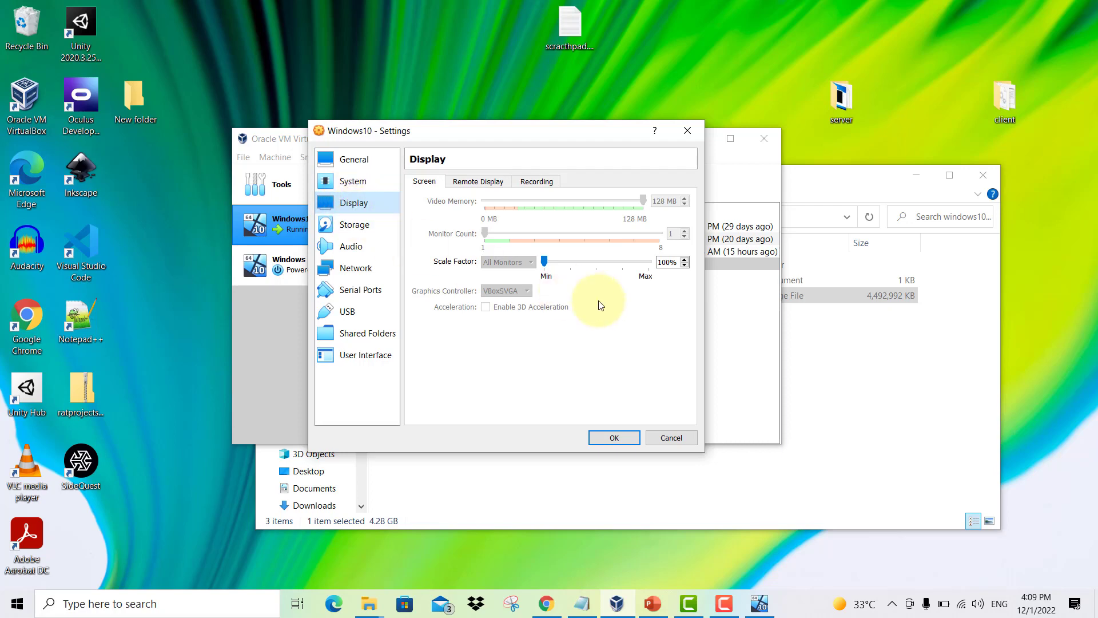
{"action": "left_click", "coordinate": [759, 602]}
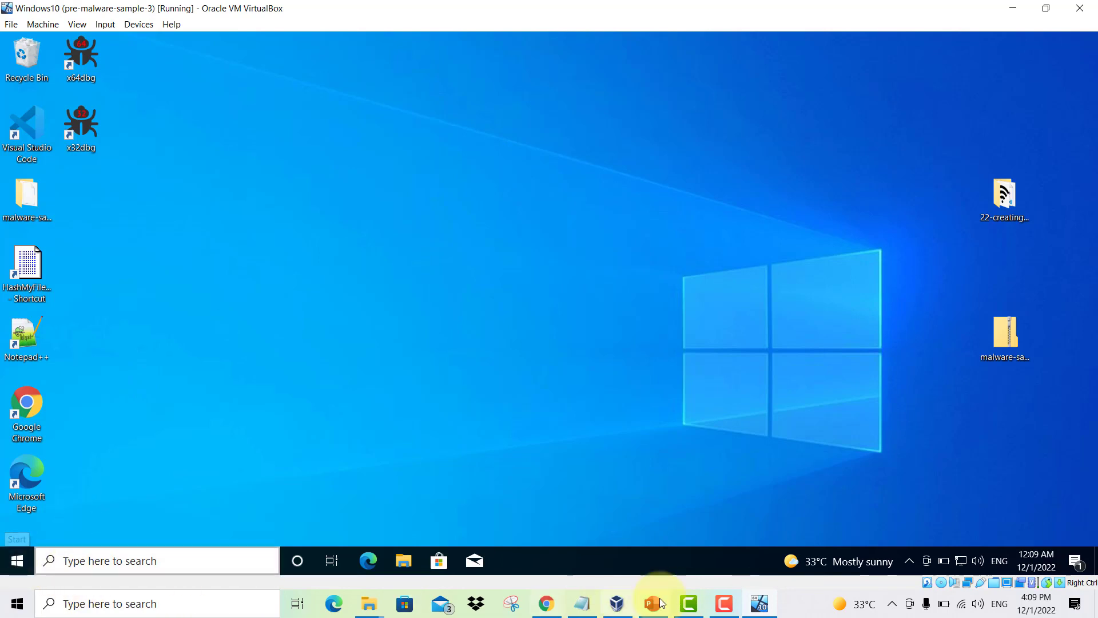
{"action": "left_click", "coordinate": [760, 602]}
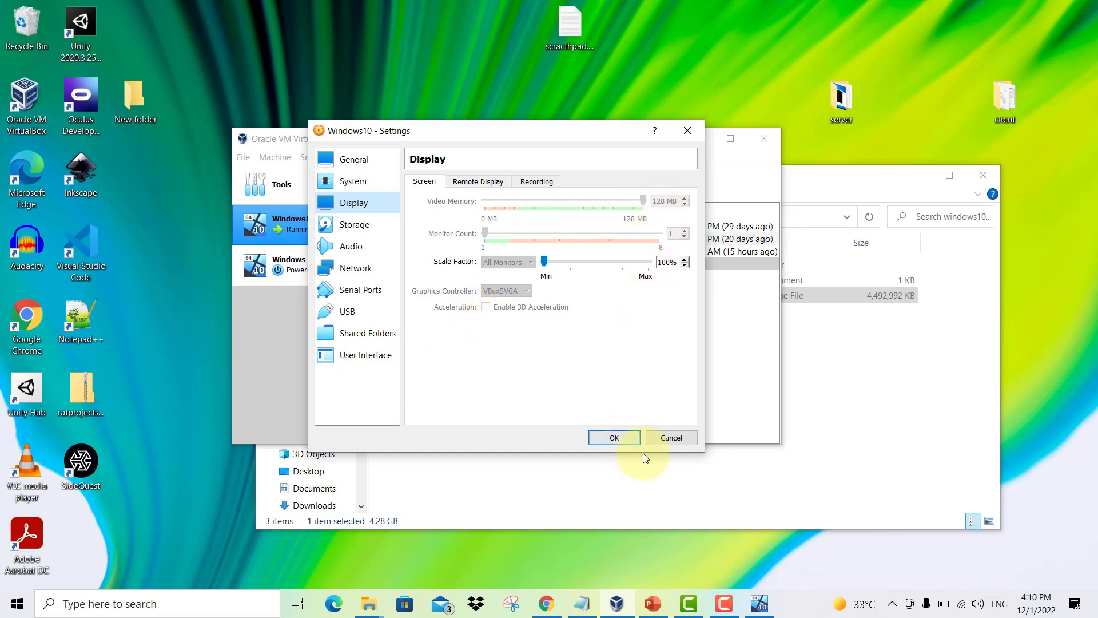
Switch the running Windows10 virtual machine to full-screen mode and return to the guest desktop from the host taskbar.
{"action": "left_click", "coordinate": [761, 606]}
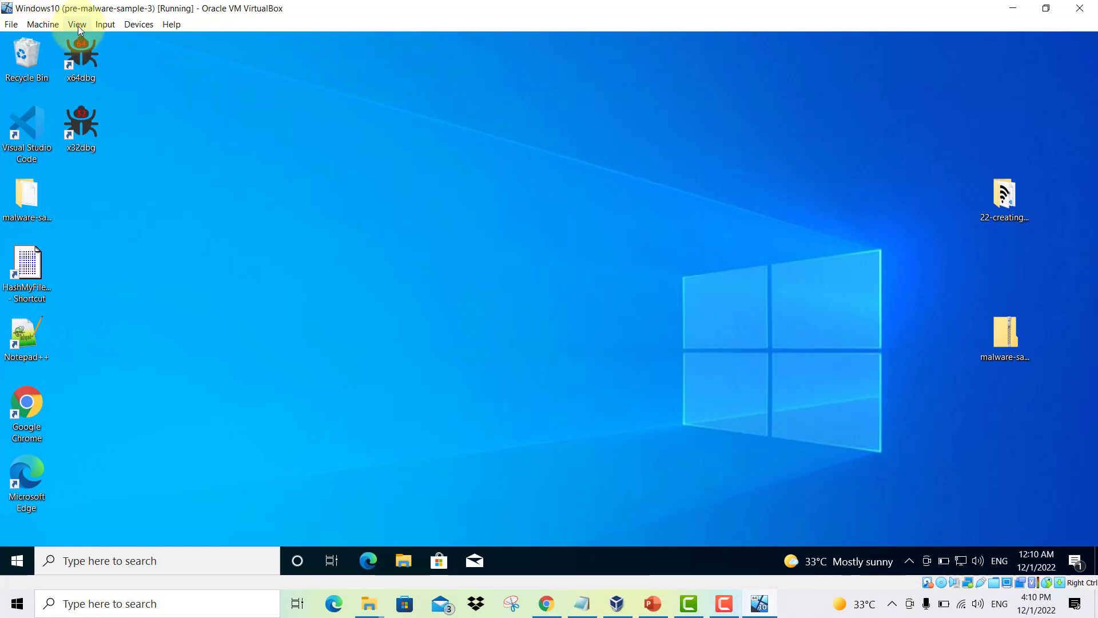
{"action": "left_click", "coordinate": [78, 26]}
{"action": "left_click", "coordinate": [82, 38]}
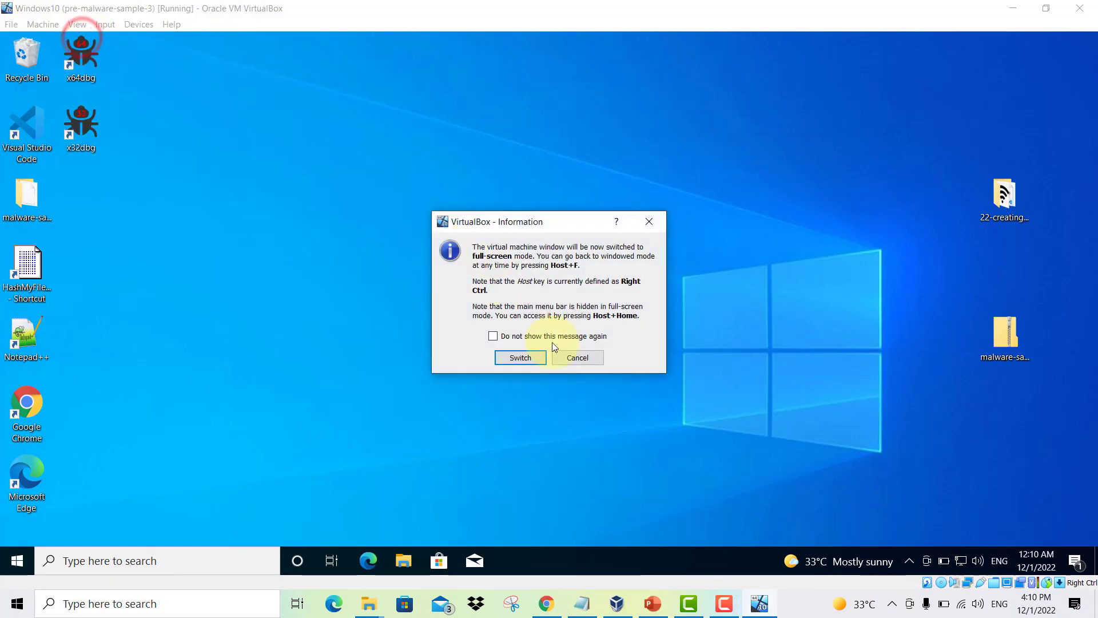
{"action": "left_click", "coordinate": [534, 360]}
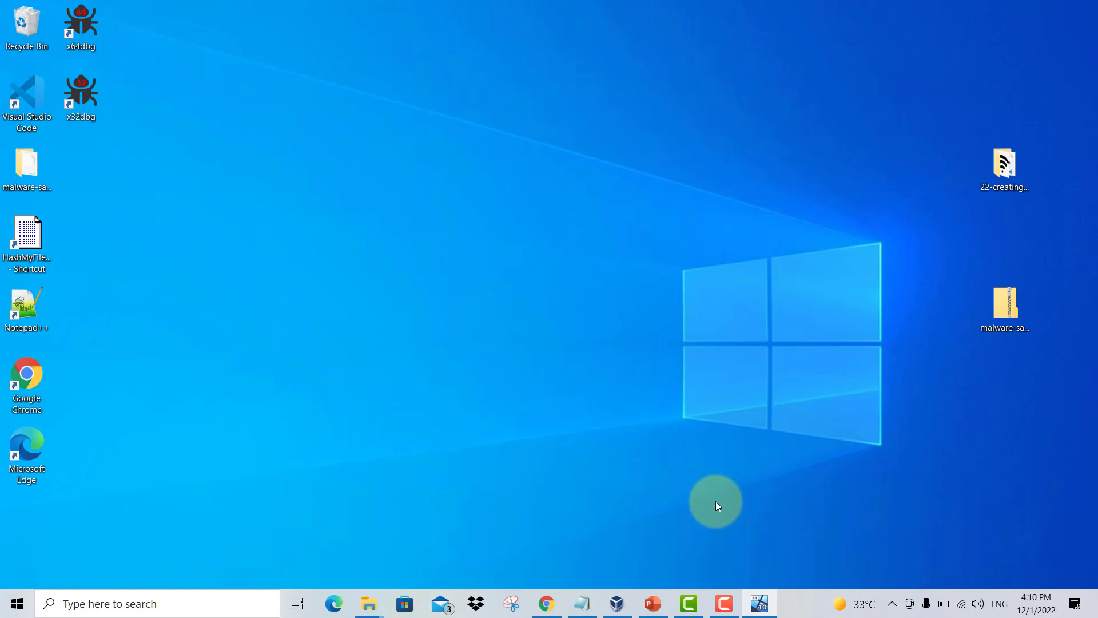
{"action": "mouse_move", "coordinate": [755, 608]}
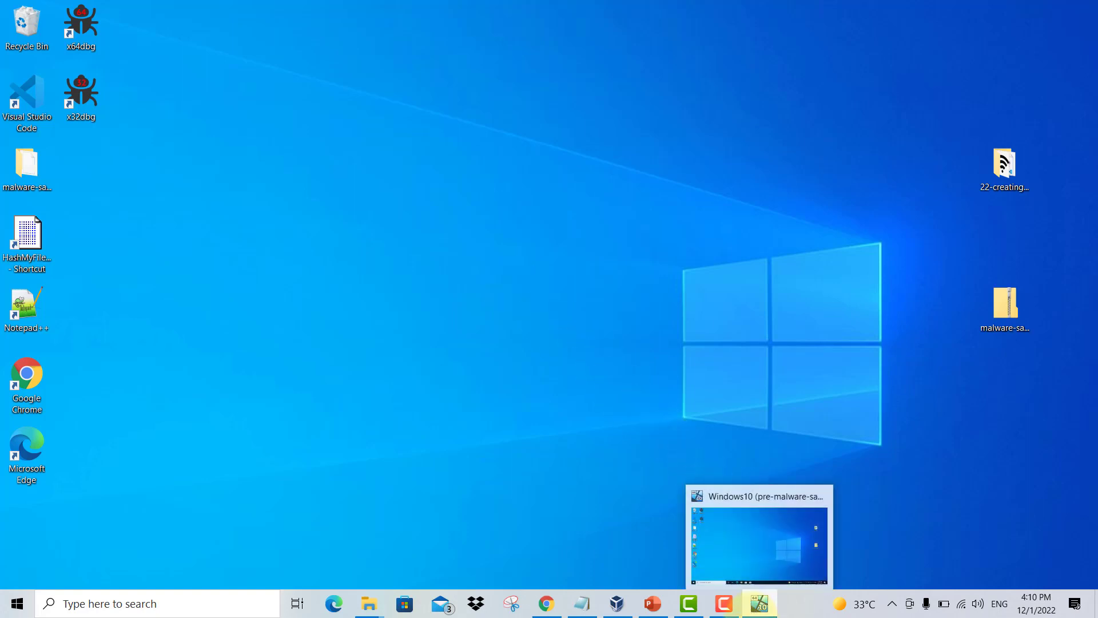
{"action": "left_click", "coordinate": [811, 382]}
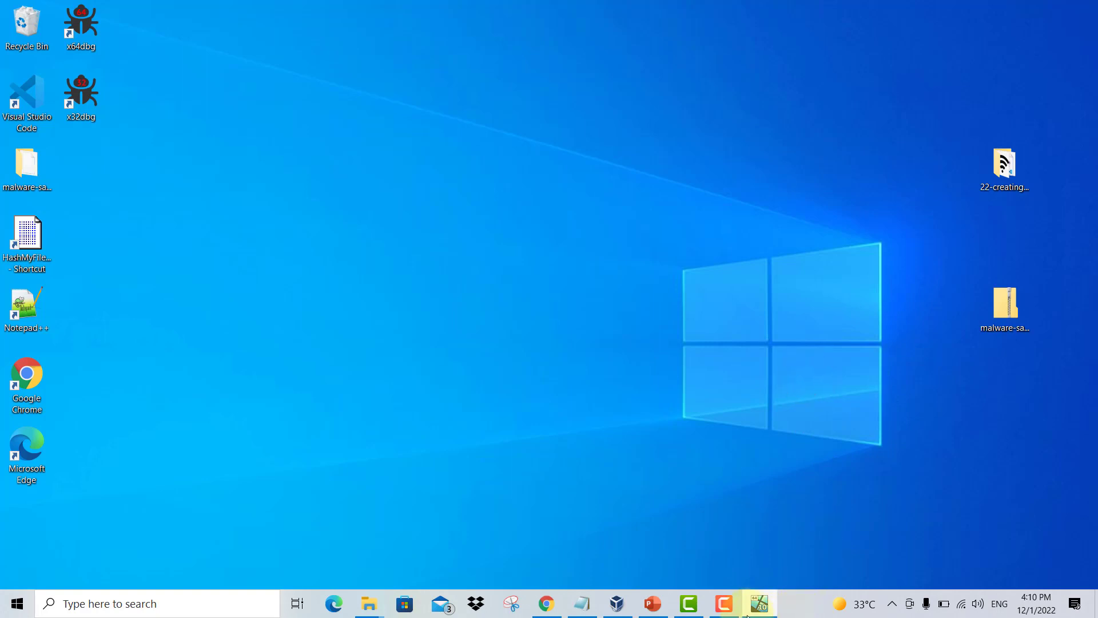
{"action": "left_click", "coordinate": [376, 501]}
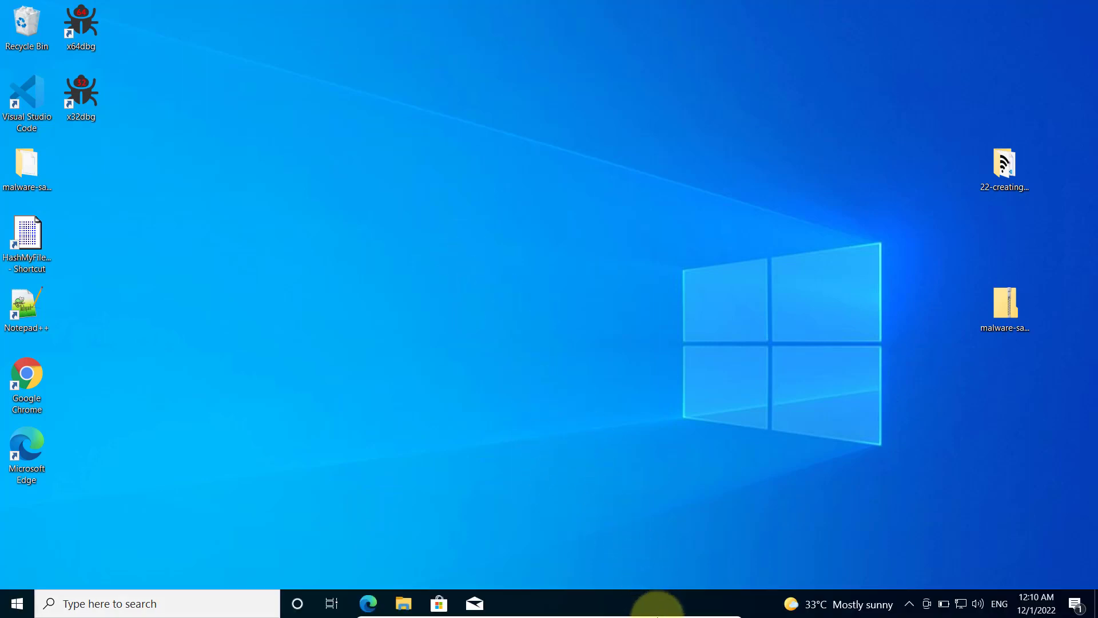
Return the Windows10 virtual machine from full-screen to windowed mode.
{"action": "mouse_move", "coordinate": [657, 617]}
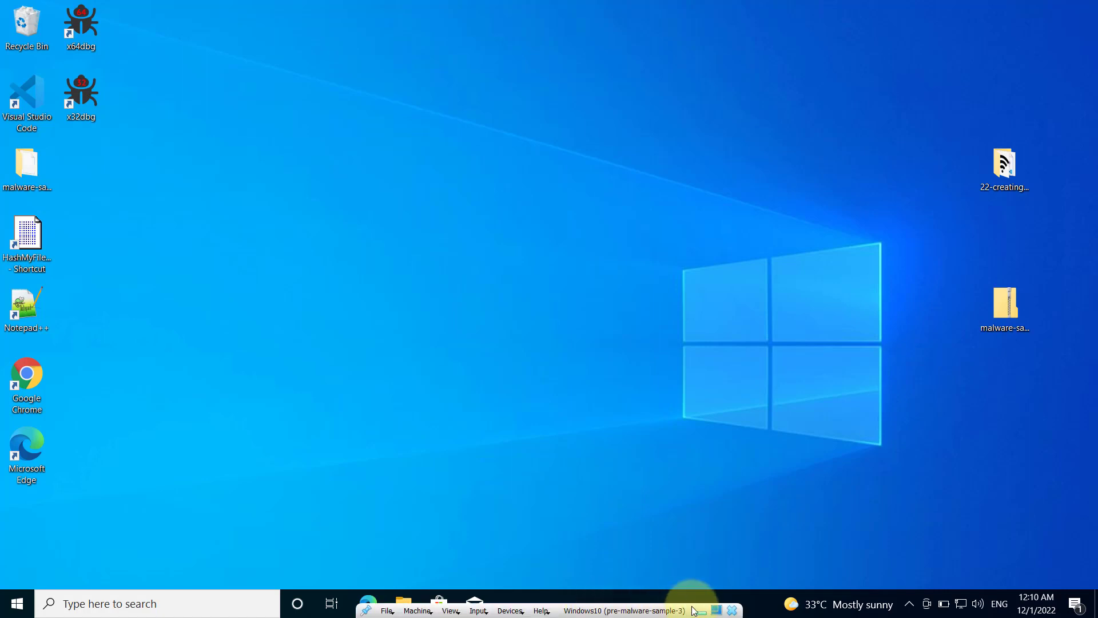
{"action": "left_click", "coordinate": [716, 611]}
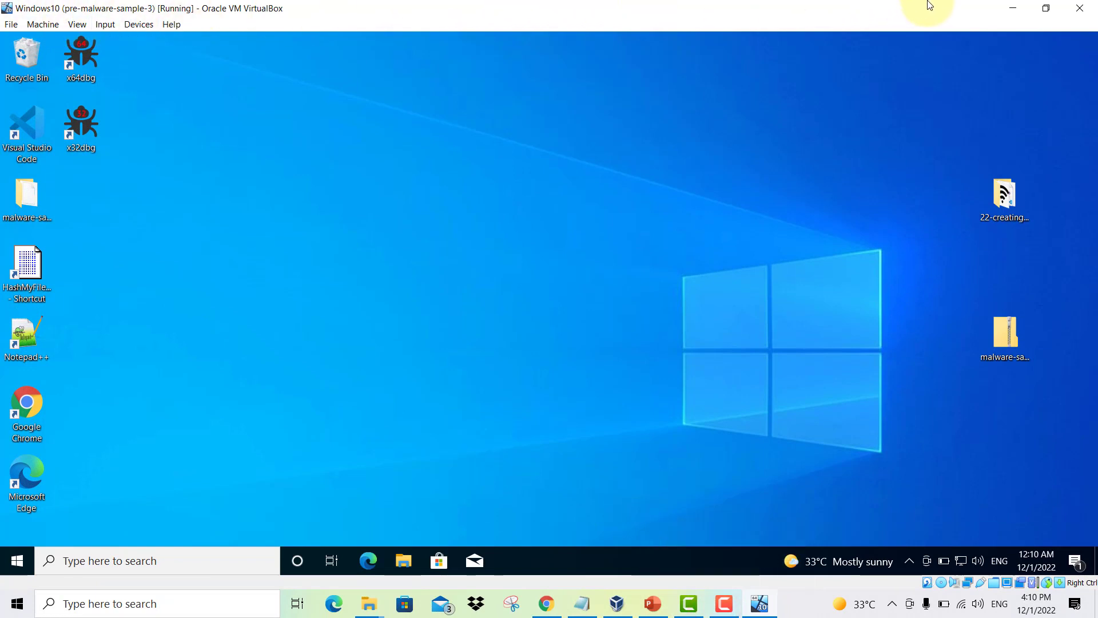
{"action": "left_click", "coordinate": [1046, 8]}
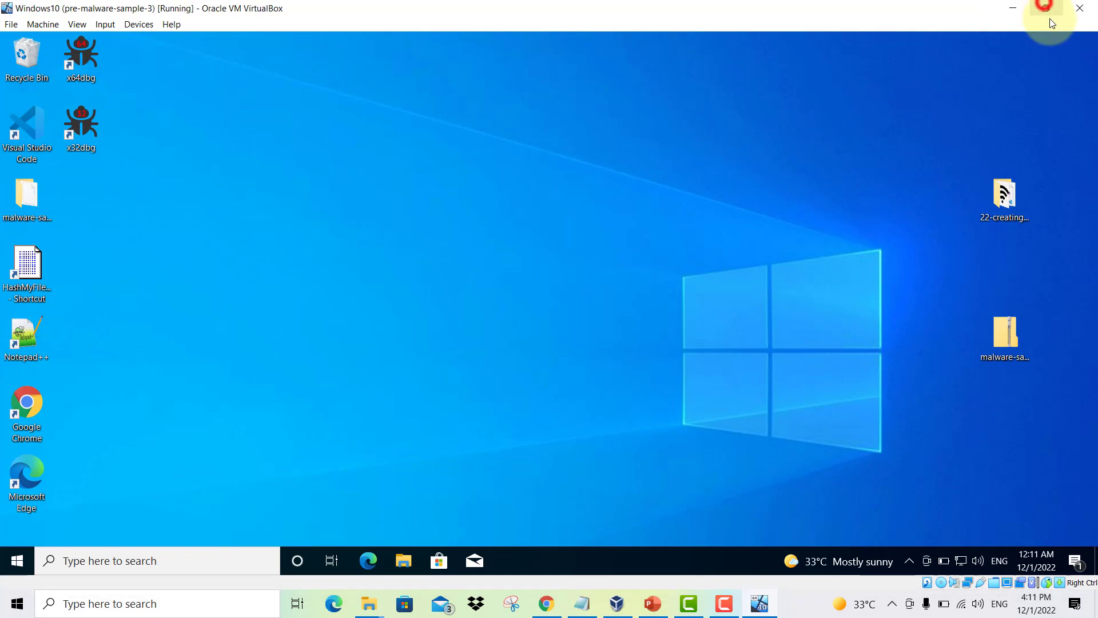
Minimize the virtual machine, dismiss both questions about changed machine settings, and close the Windows10 Settings dialog.
{"action": "left_click", "coordinate": [1013, 10]}
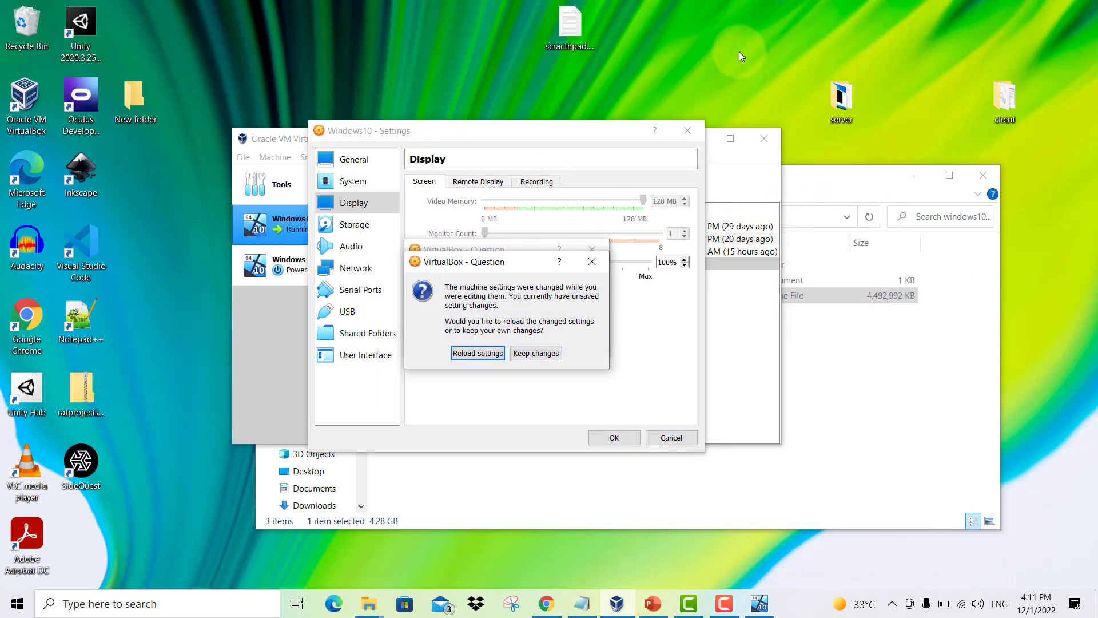
{"action": "left_click", "coordinate": [592, 262]}
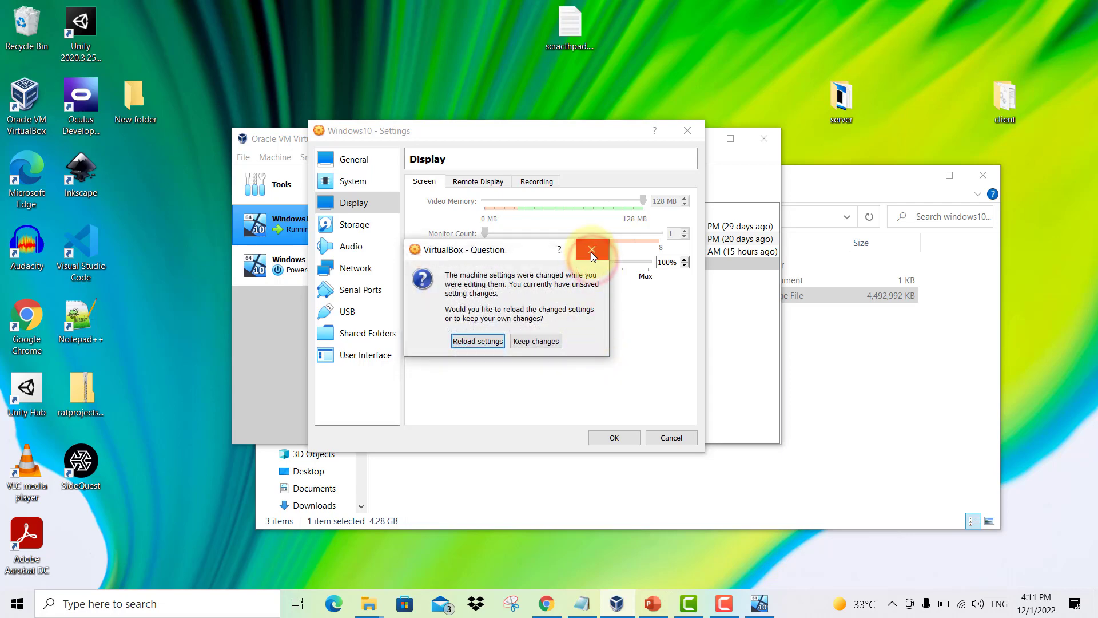
{"action": "left_click", "coordinate": [592, 250]}
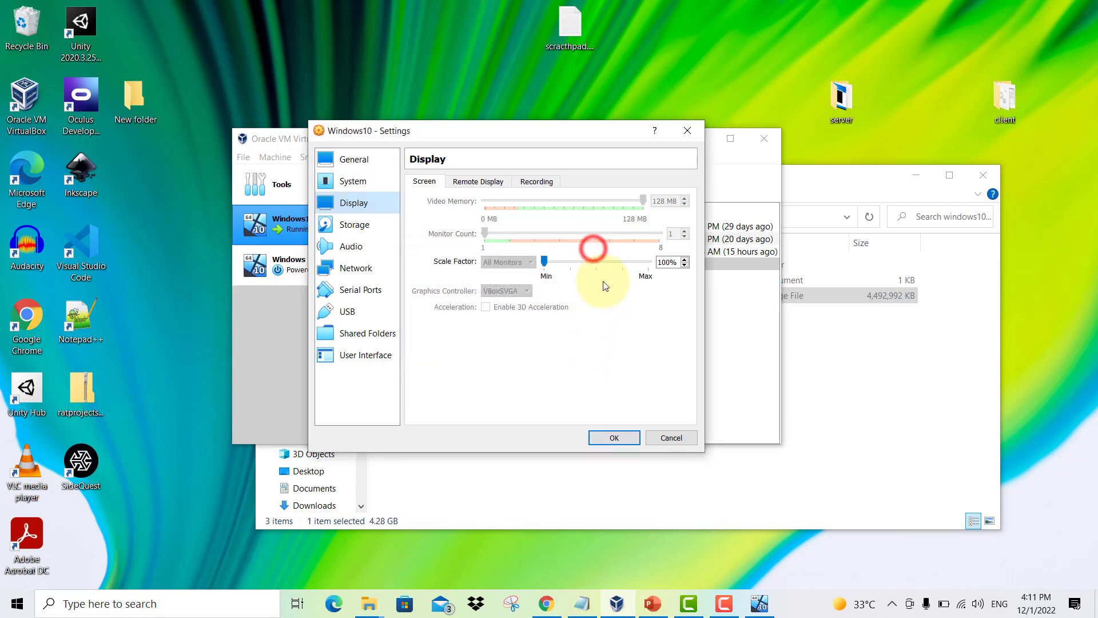
{"action": "left_click", "coordinate": [695, 133]}
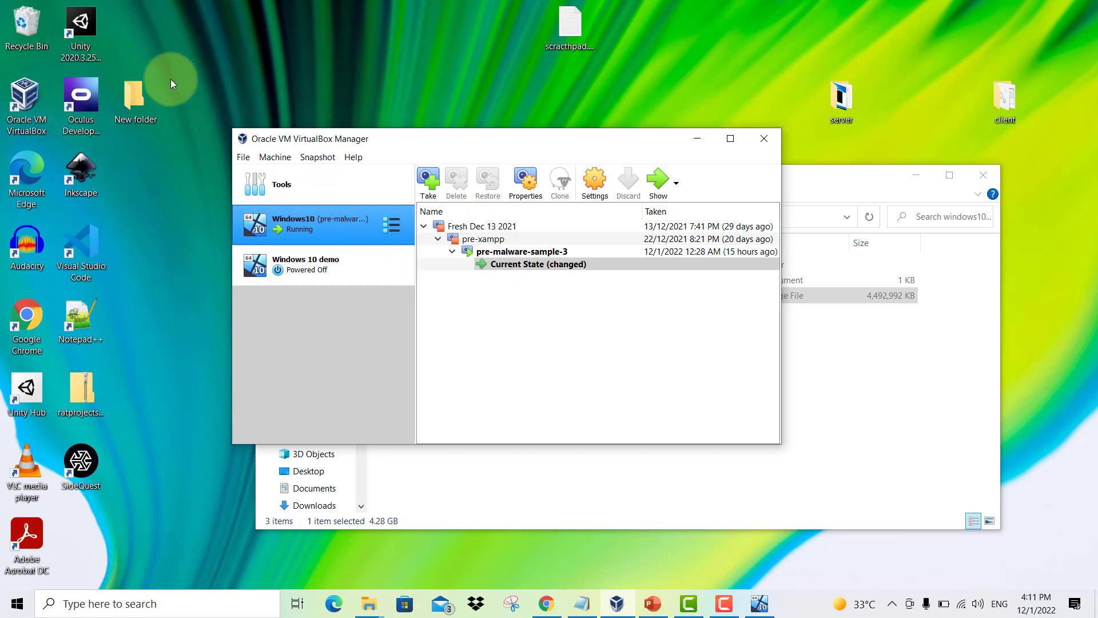
Browse to the host's Acer (C:) drive from the desktop's New folder and select the Shared folder.
{"action": "double_click", "coordinate": [140, 101]}
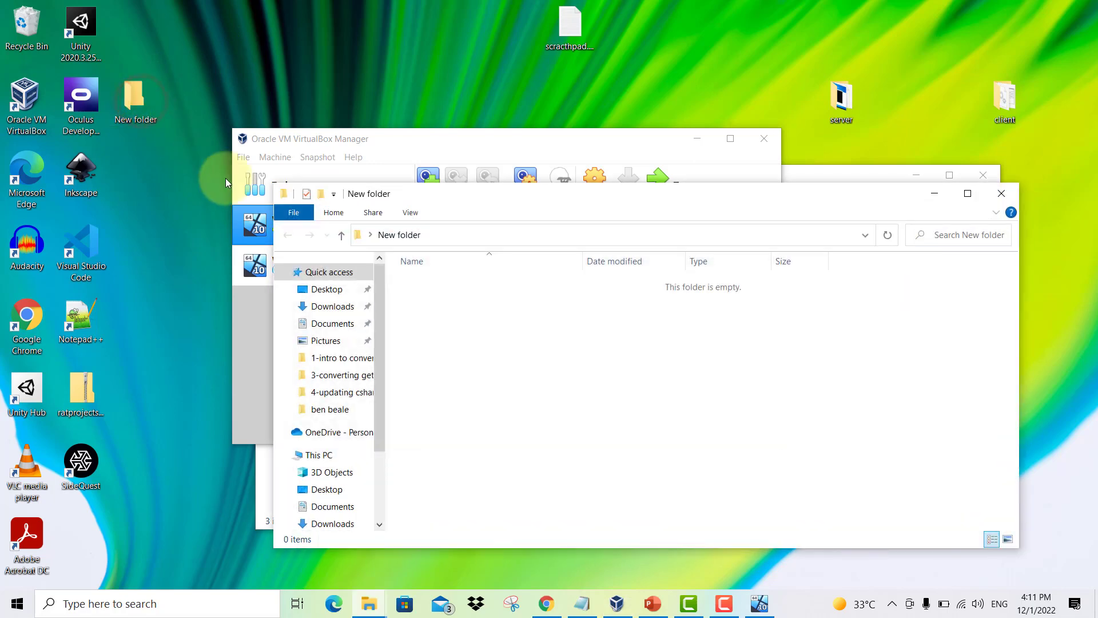
{"action": "left_click_drag", "start_coordinate": [381, 432], "coordinate": [380, 506]}
{"action": "left_click", "coordinate": [342, 477]}
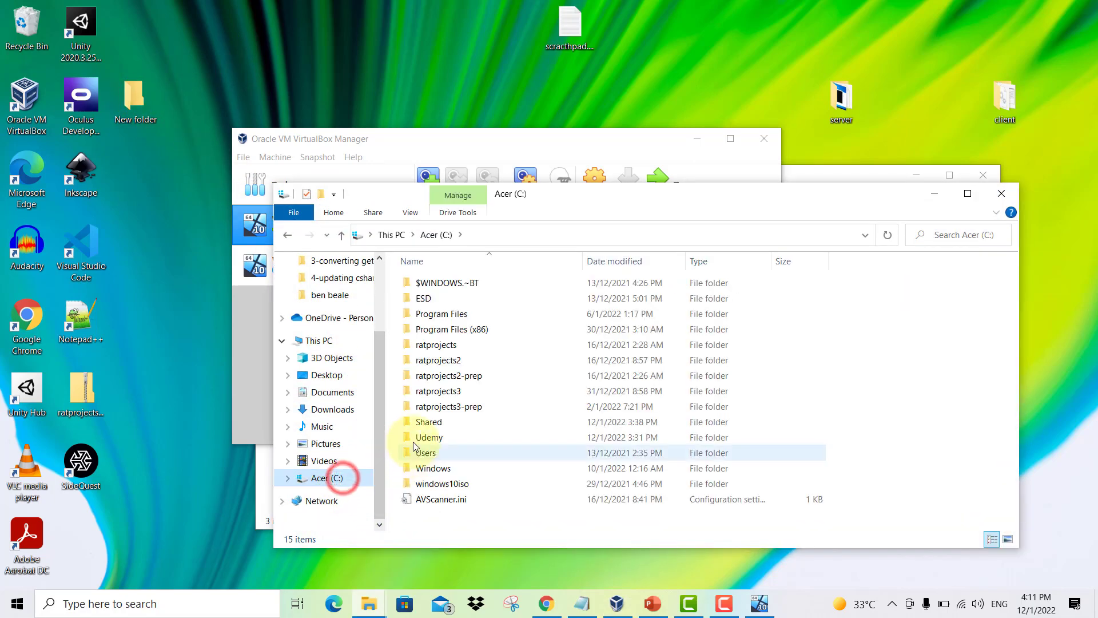
{"action": "left_click", "coordinate": [425, 423]}
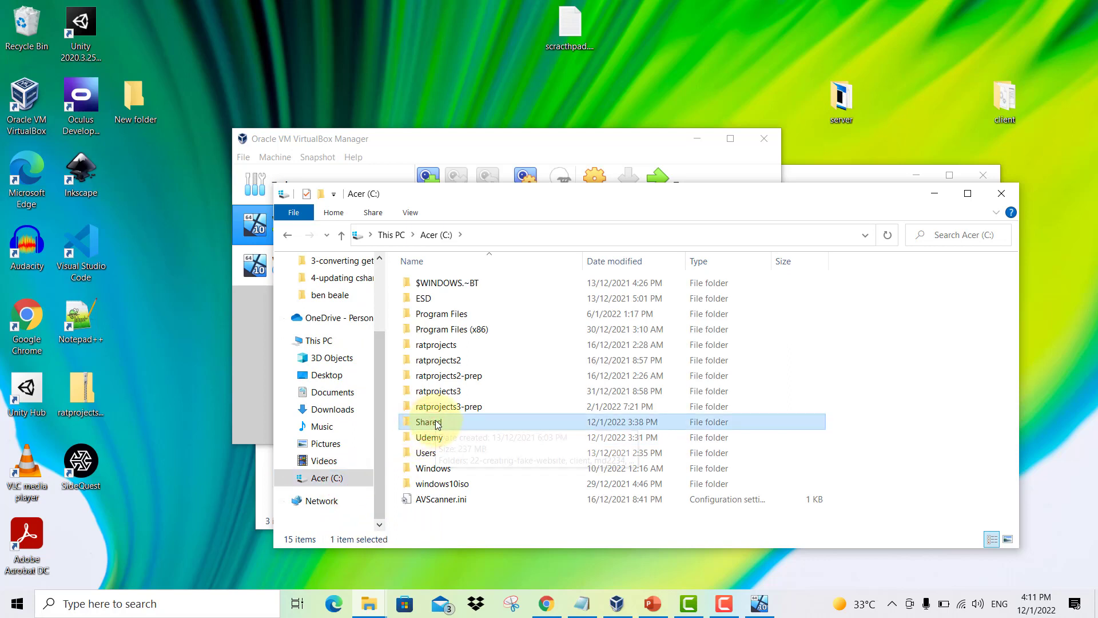
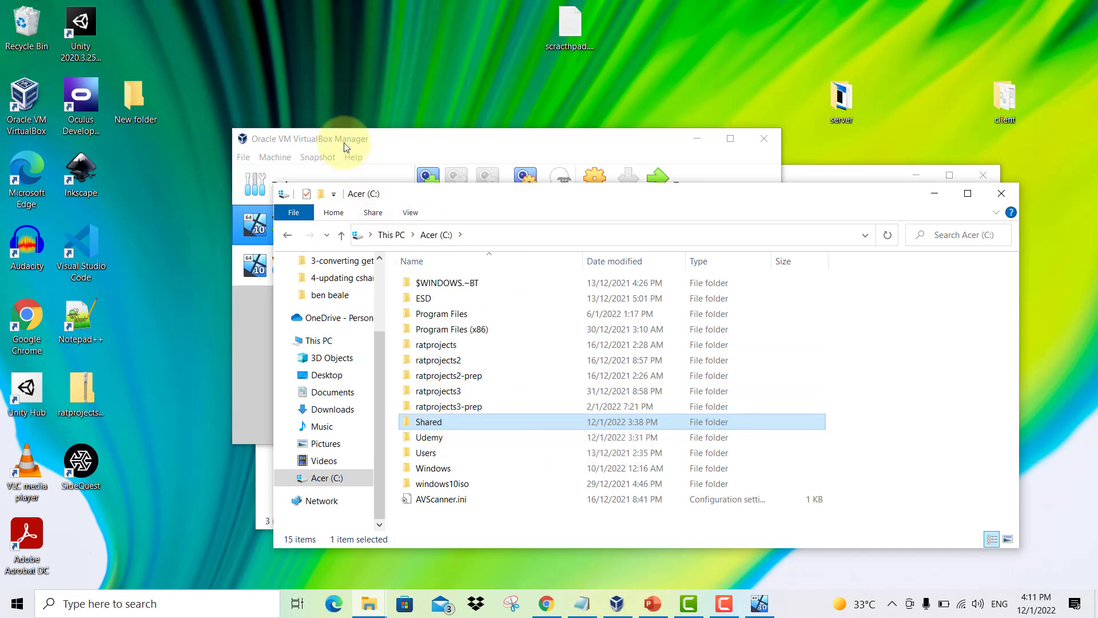
Open the settings of the Windows10 virtual machine and show its Shared Folders configuration.
{"action": "left_click", "coordinate": [410, 153]}
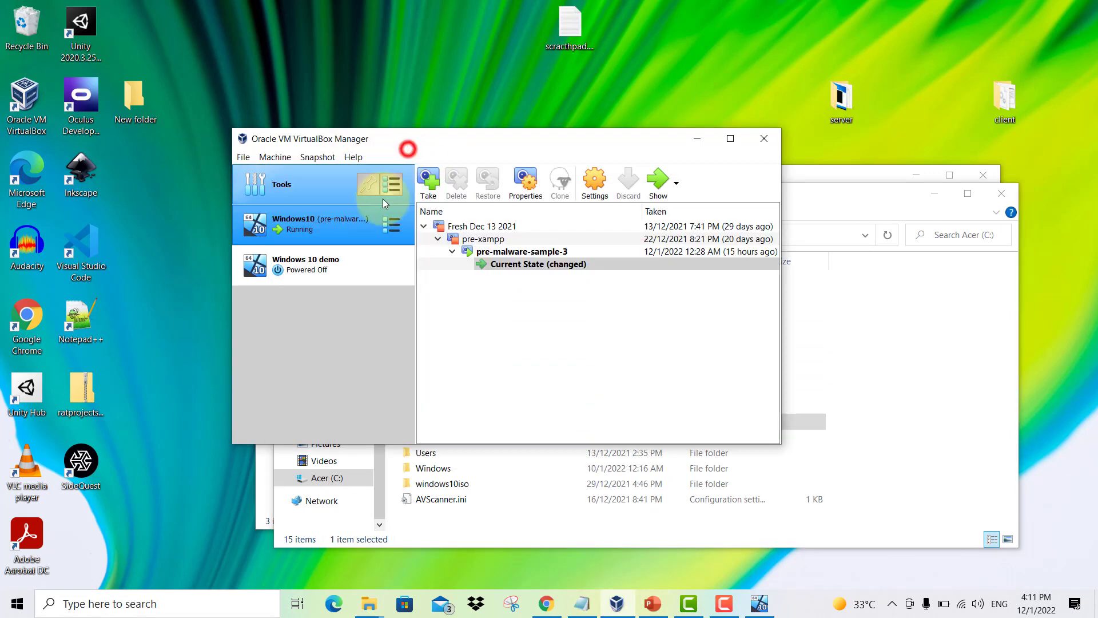
{"action": "left_click", "coordinate": [322, 219]}
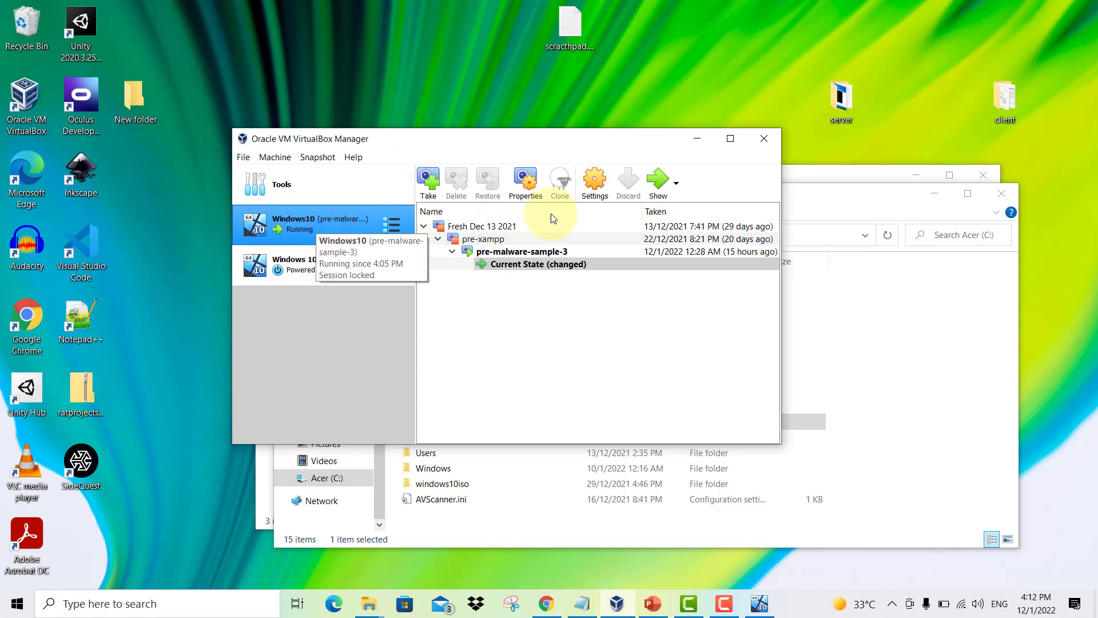
{"action": "left_click", "coordinate": [591, 186]}
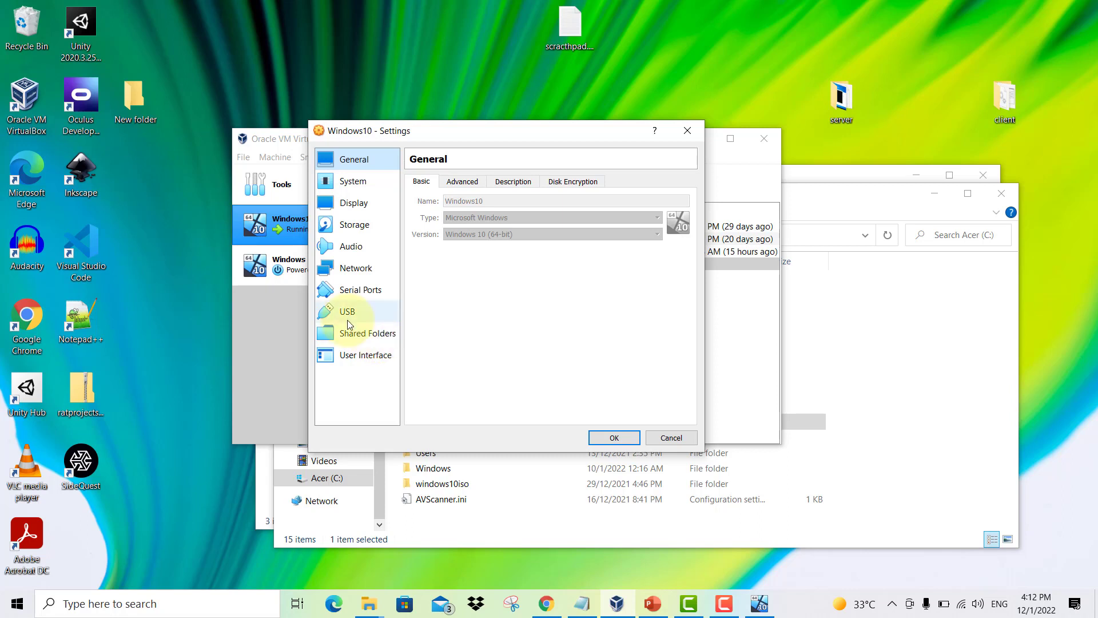
{"action": "left_click", "coordinate": [352, 343]}
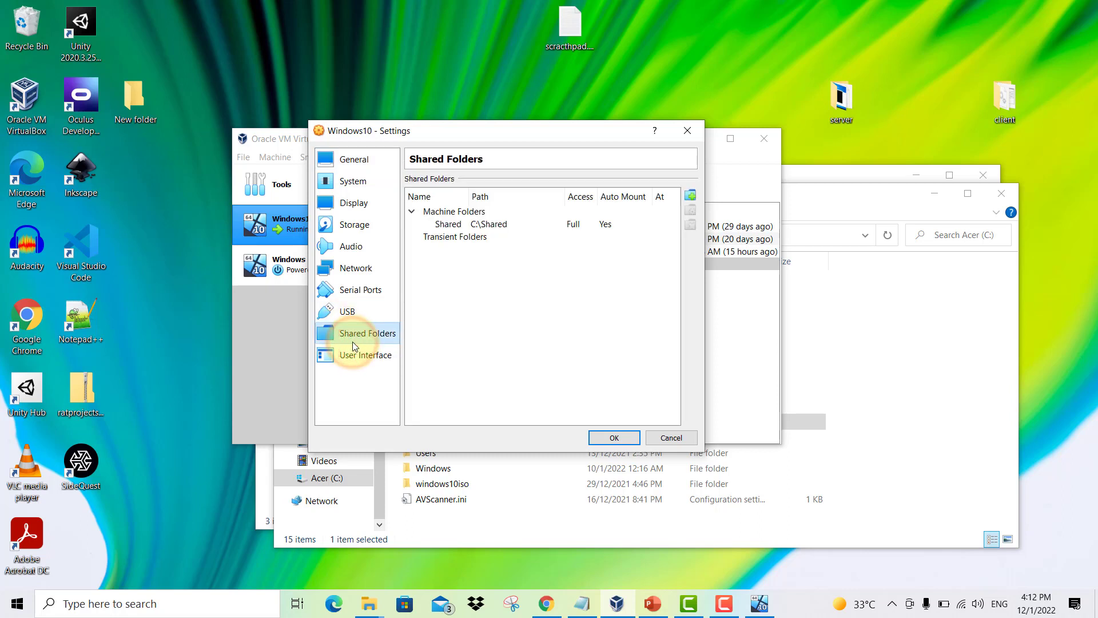
Try to add a new share using the Shared folder on the host's Acer (C:) drive, and cancel the dialog.
{"action": "left_click", "coordinate": [690, 195]}
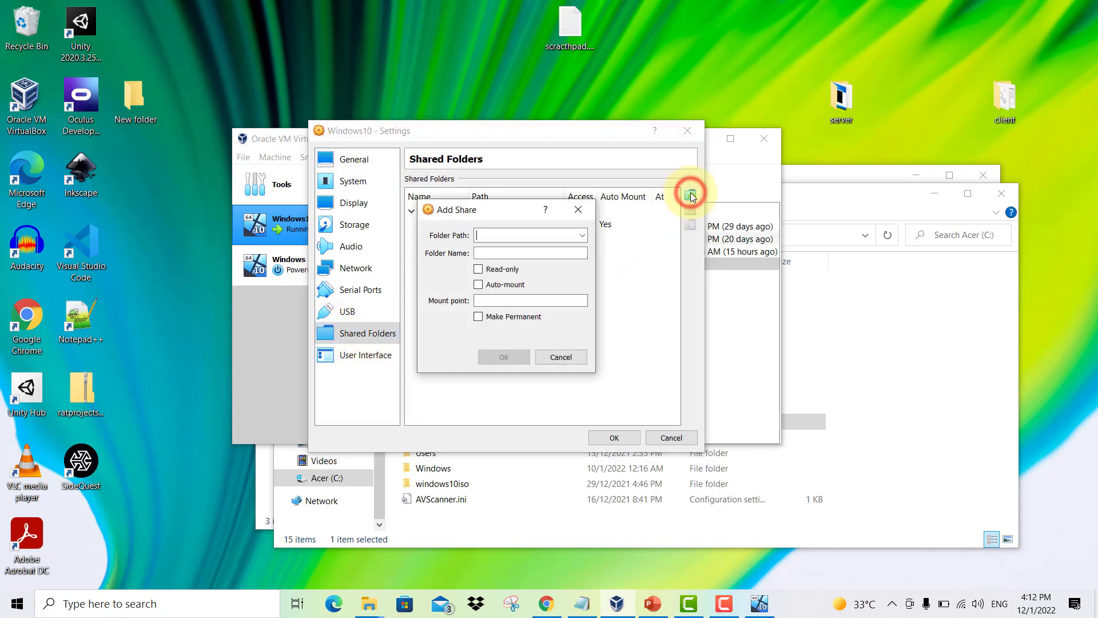
{"action": "left_click", "coordinate": [584, 238]}
{"action": "left_click", "coordinate": [548, 261]}
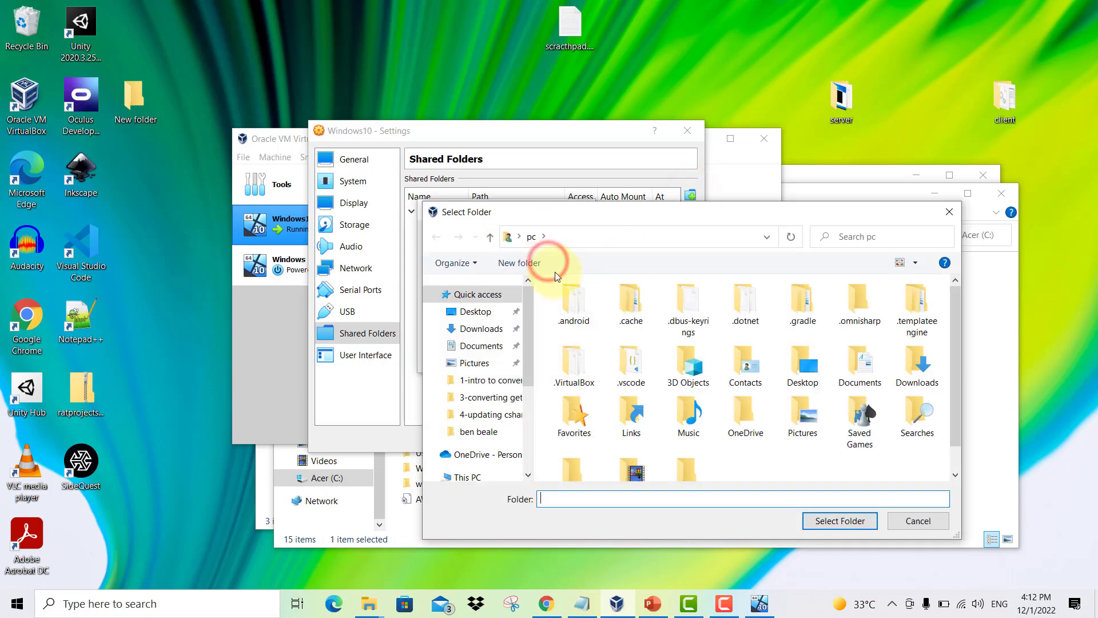
{"action": "left_click", "coordinate": [485, 476]}
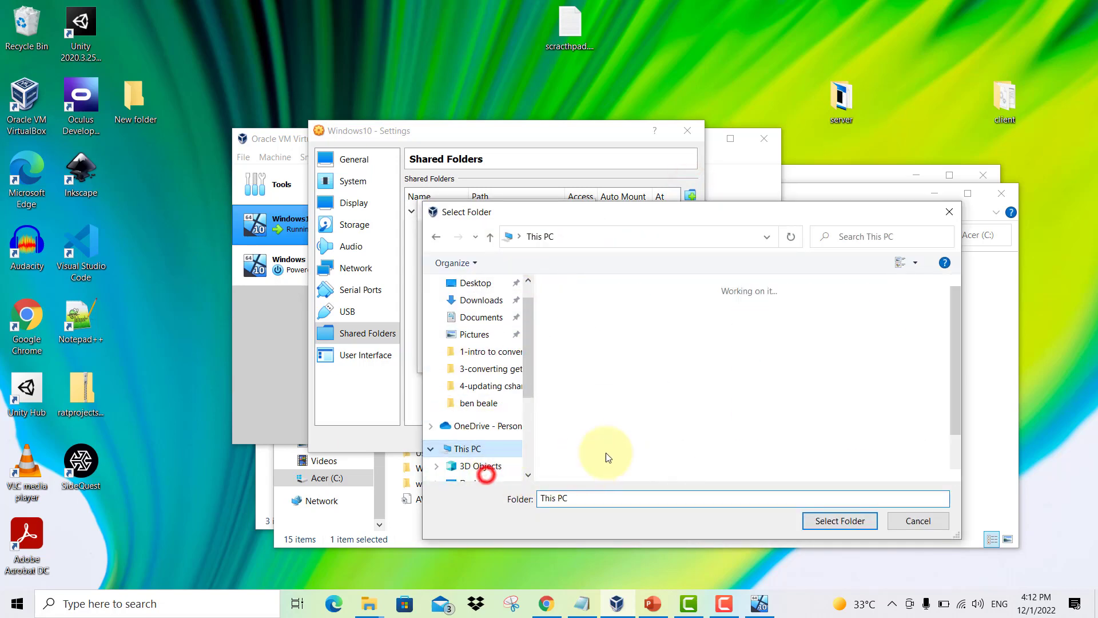
{"action": "double_click", "coordinate": [658, 455]}
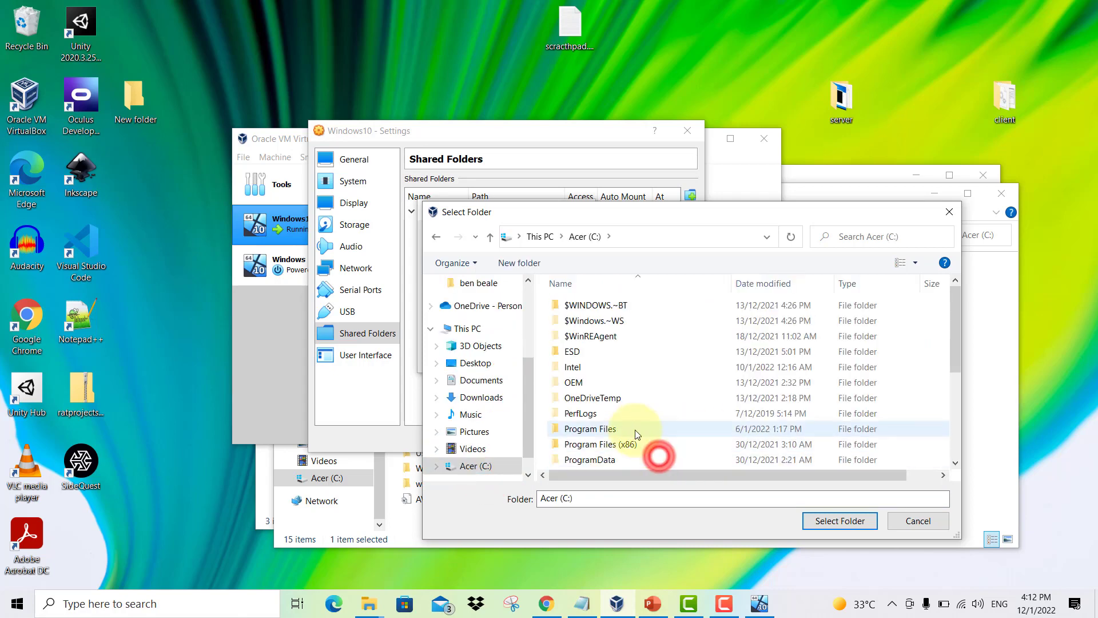
{"action": "scroll", "coordinate": [646, 426], "scroll_direction": "down", "scroll_amount": 3}
{"action": "left_click", "coordinate": [557, 430]}
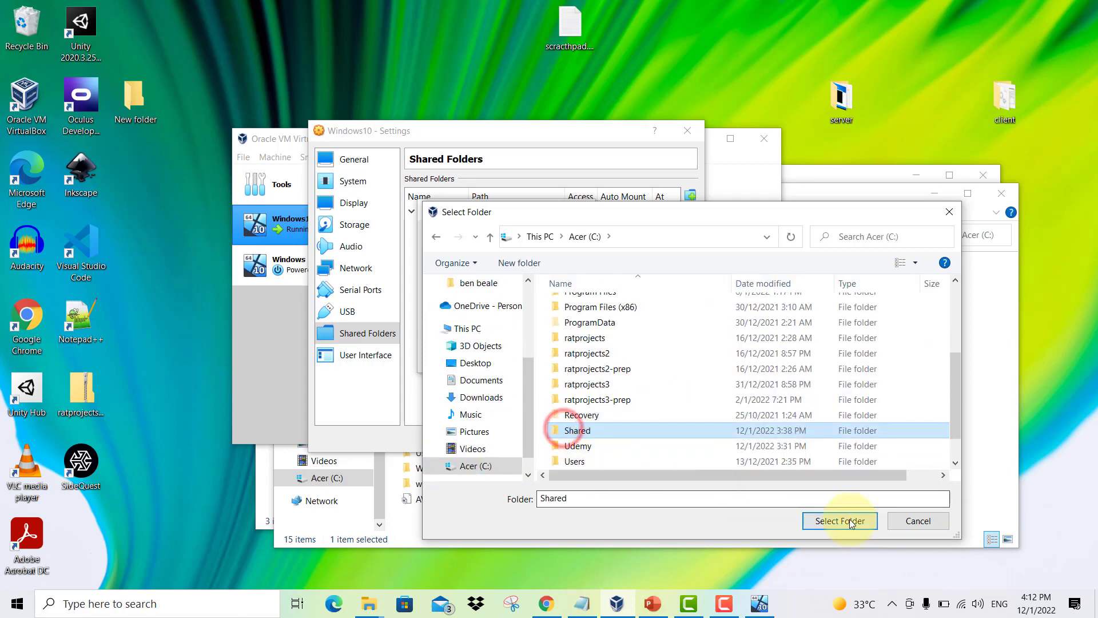
{"action": "left_click", "coordinate": [922, 522]}
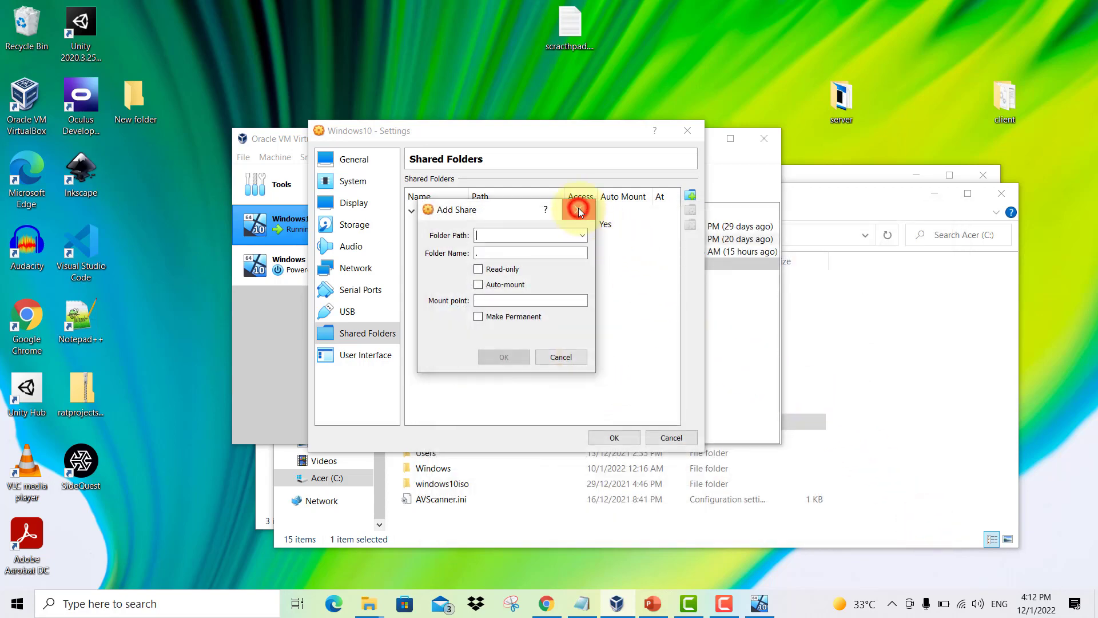
{"action": "left_click", "coordinate": [579, 211]}
Open the existing Shared machine folder for editing to examine its path and mount options, and close it unmodified.
{"action": "left_click", "coordinate": [490, 221]}
{"action": "double_click", "coordinate": [490, 221]}
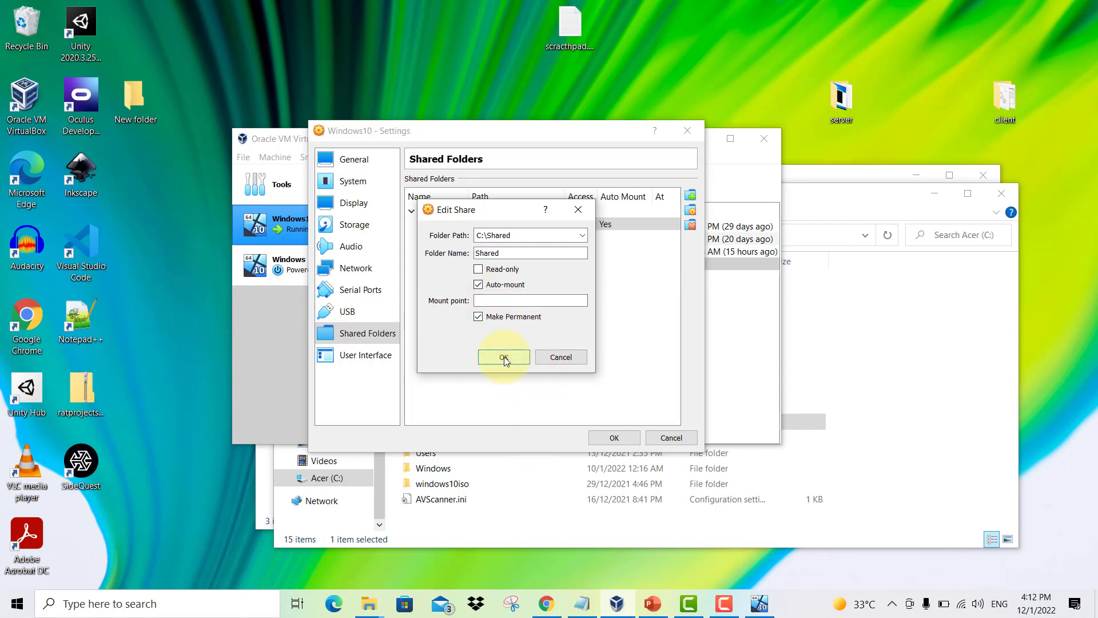
{"action": "left_click", "coordinate": [551, 358]}
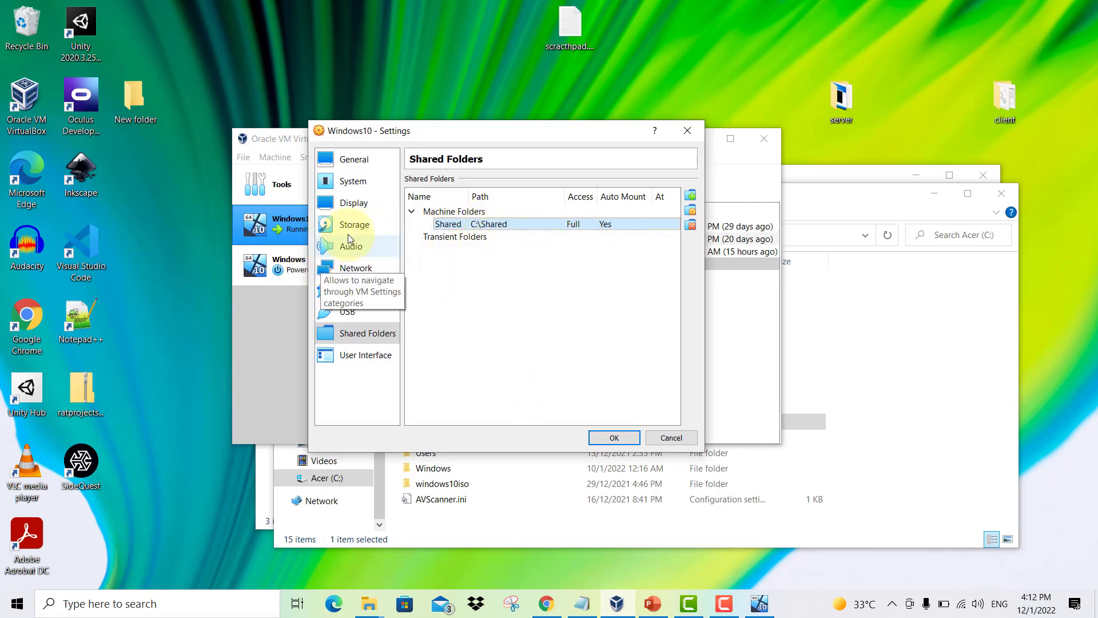
Switch to the running Windows10 guest and open the Shared (\\VBoxSvr) (Z:) network drive from This PC.
{"action": "left_click", "coordinate": [760, 603]}
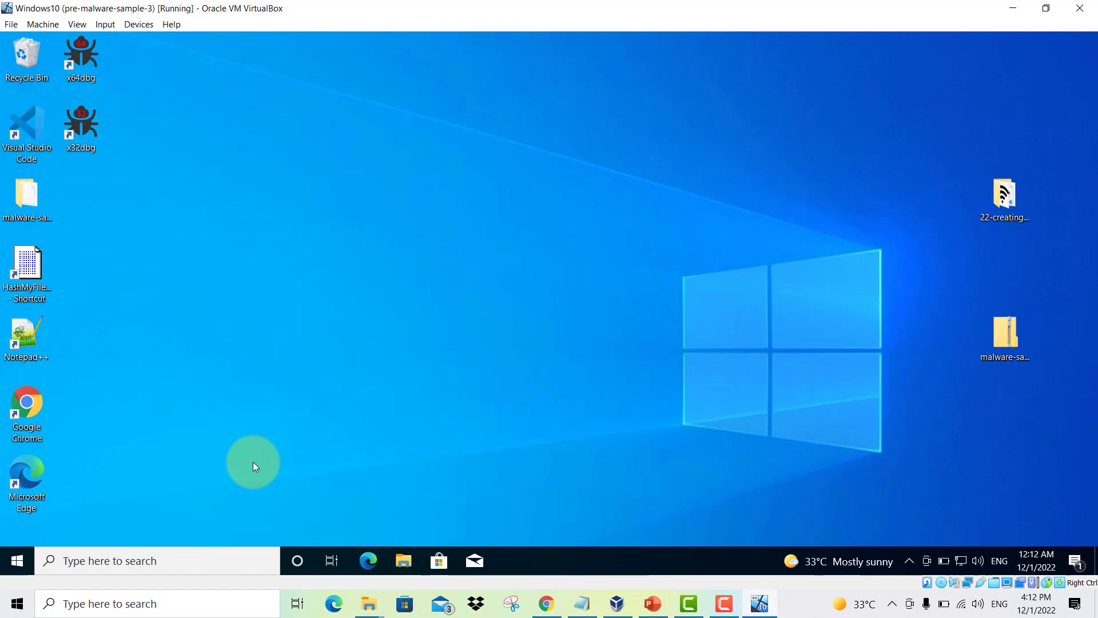
{"action": "left_click", "coordinate": [411, 562]}
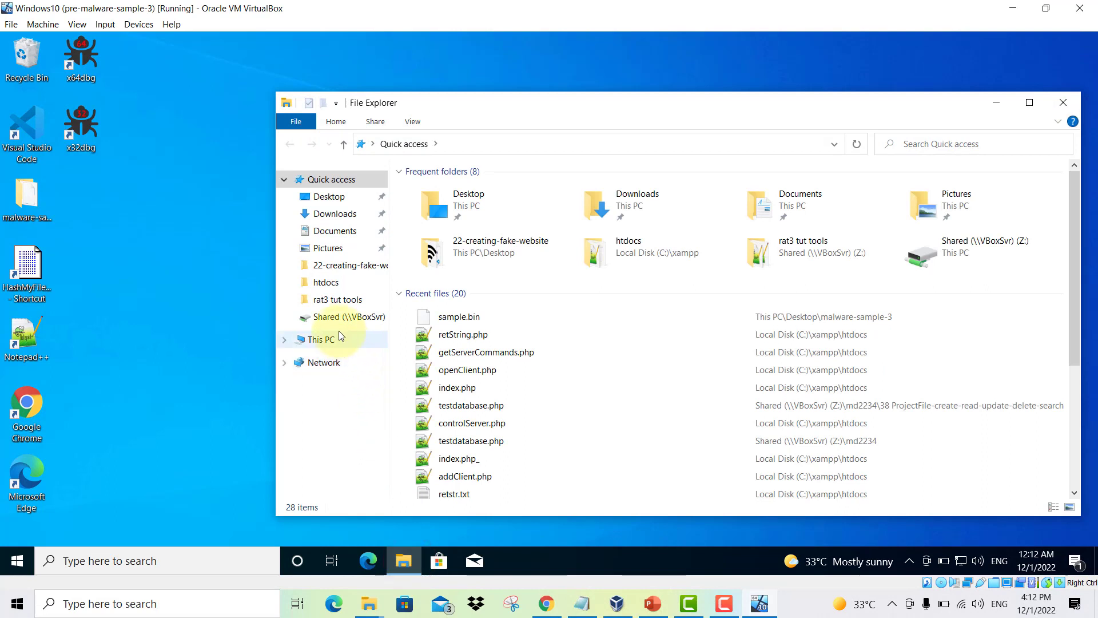
{"action": "left_click", "coordinate": [334, 323]}
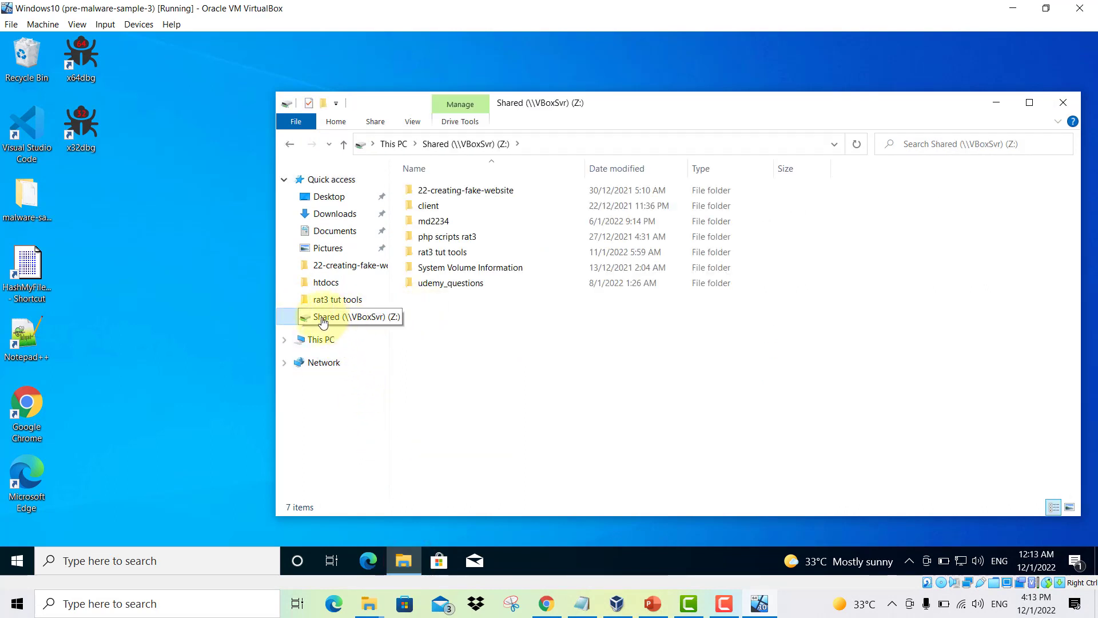
{"action": "left_click", "coordinate": [319, 338]}
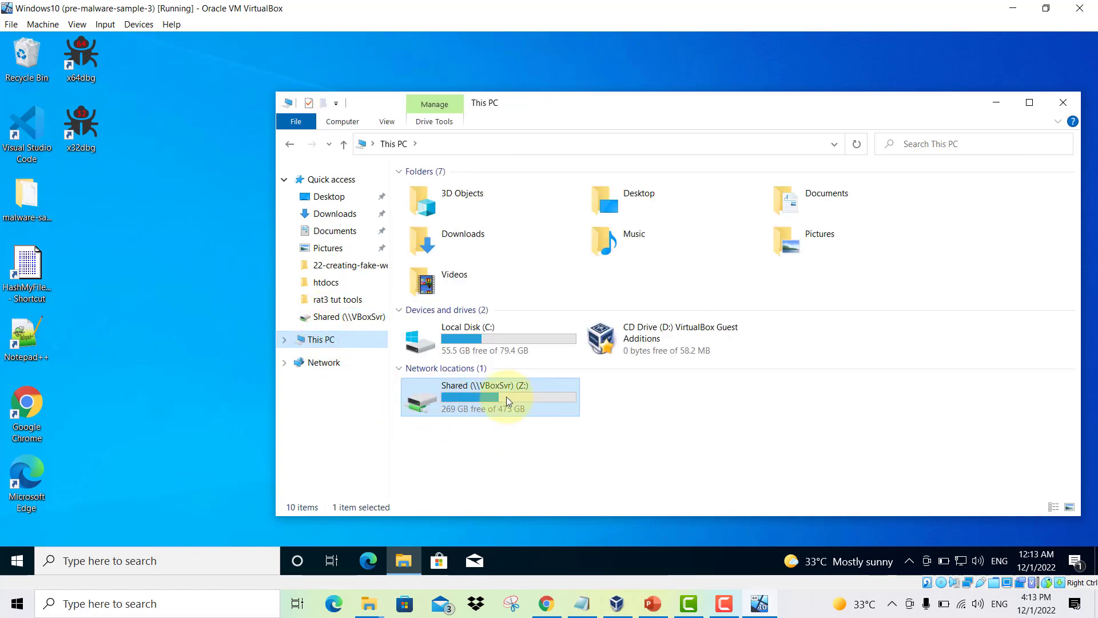
{"action": "double_click", "coordinate": [503, 398]}
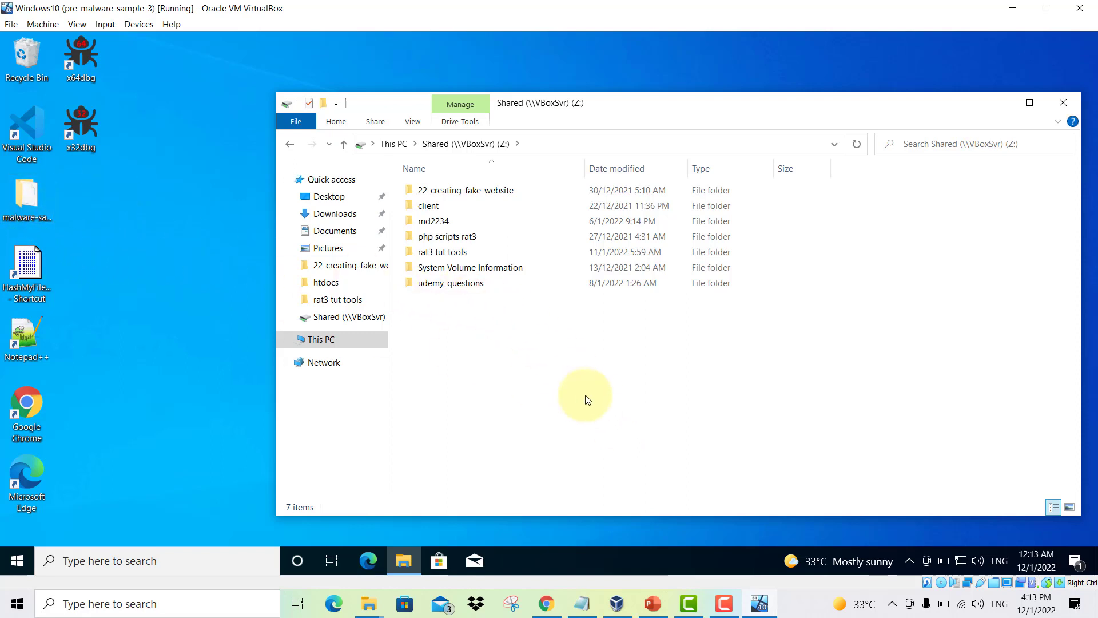
Open the host's Shared folder on Acer (C:) to compare its contents with the guest drive, and clear both folder windows from view.
{"action": "left_click", "coordinate": [361, 601]}
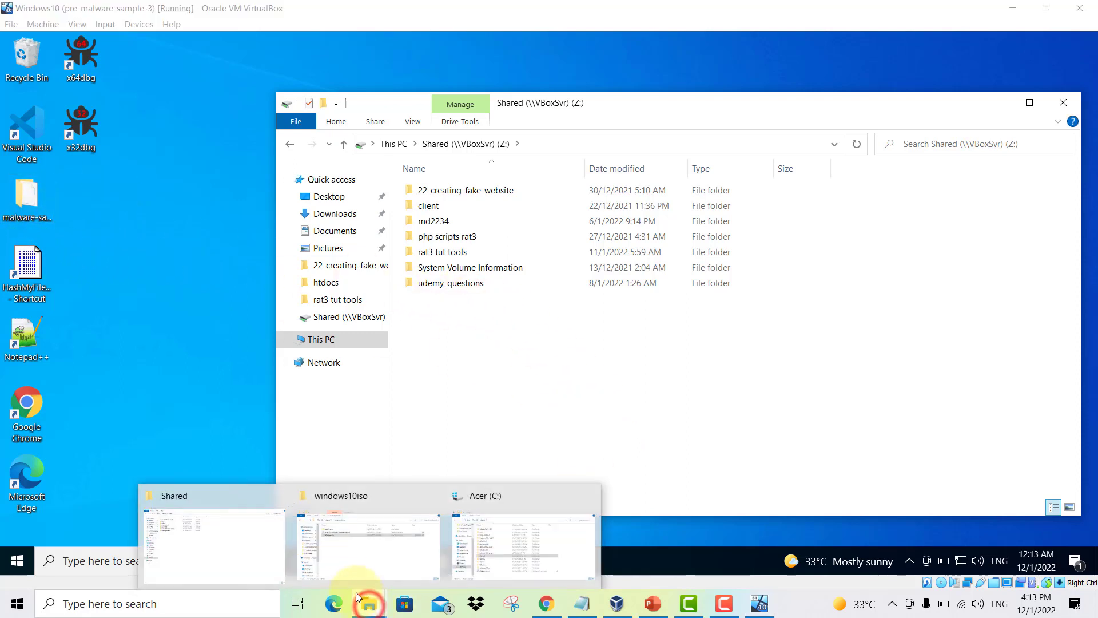
{"action": "left_click", "coordinate": [344, 562]}
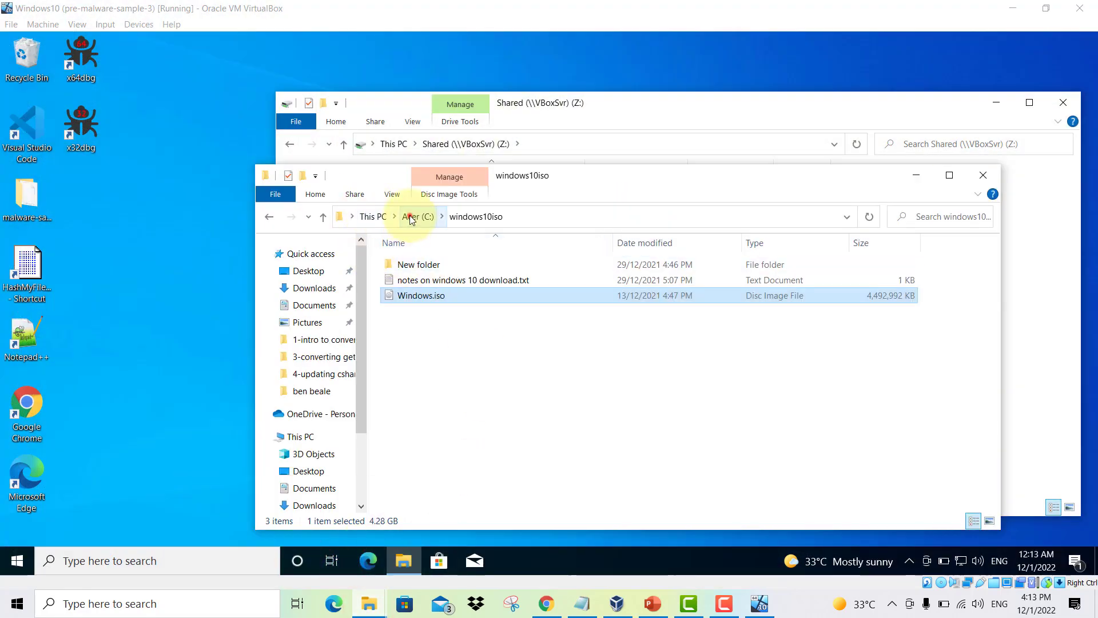
{"action": "left_click", "coordinate": [411, 218]}
{"action": "left_click", "coordinate": [413, 403]}
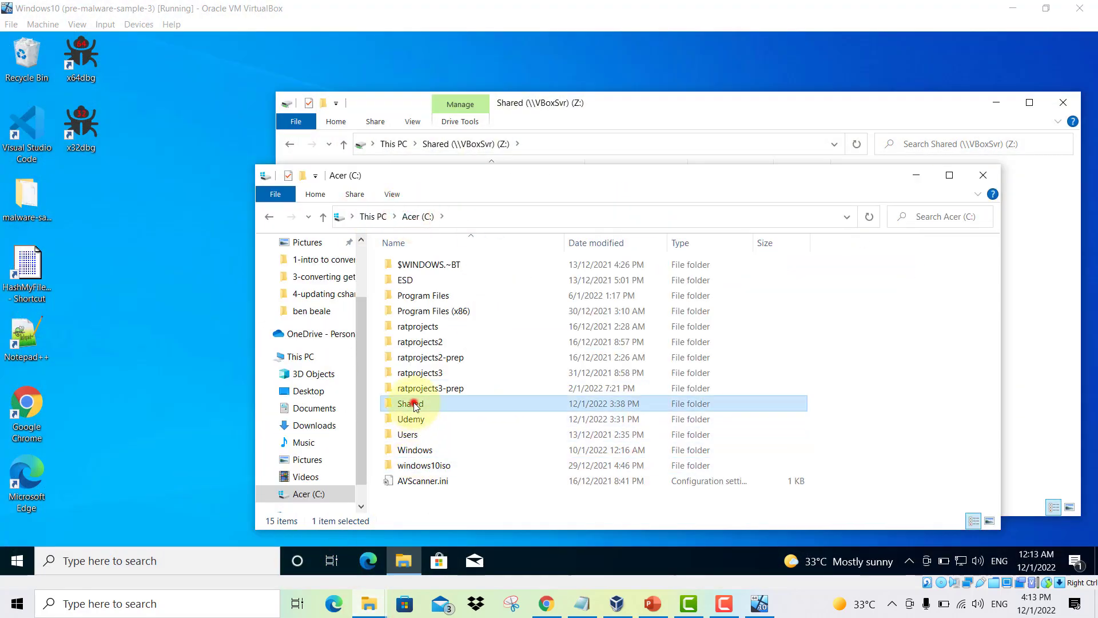
{"action": "double_click", "coordinate": [413, 403]}
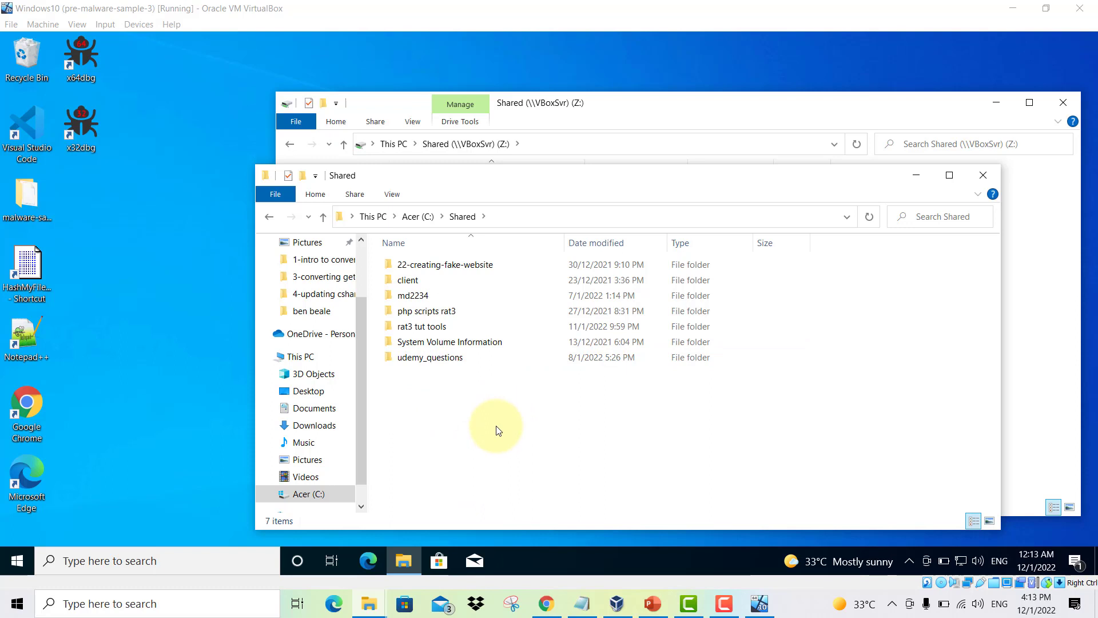
{"action": "left_click", "coordinate": [990, 178]}
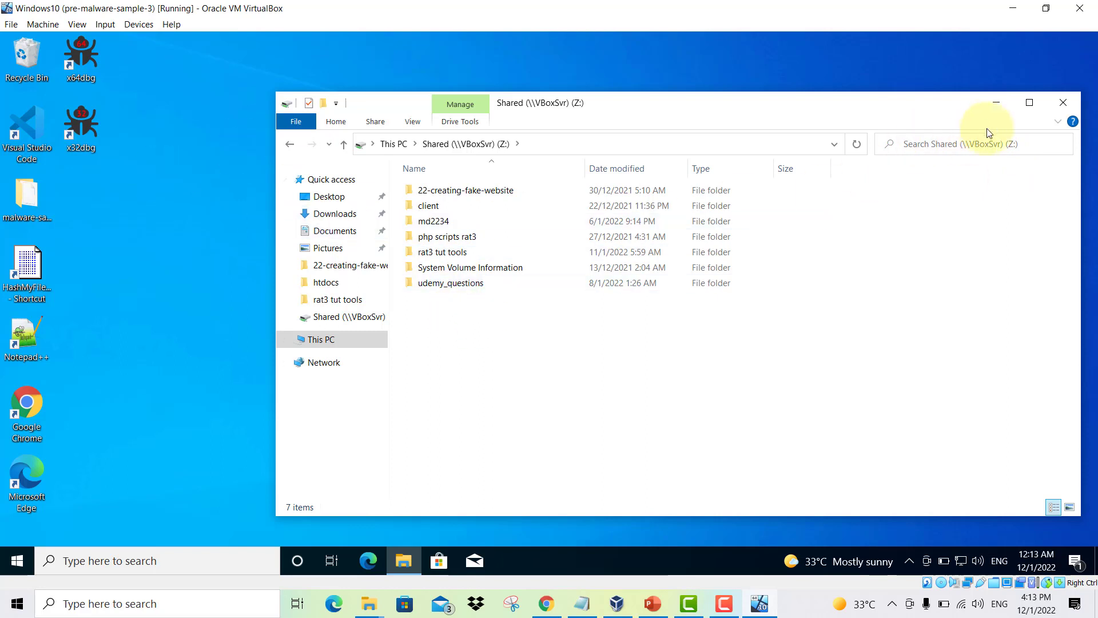
{"action": "left_click", "coordinate": [996, 105]}
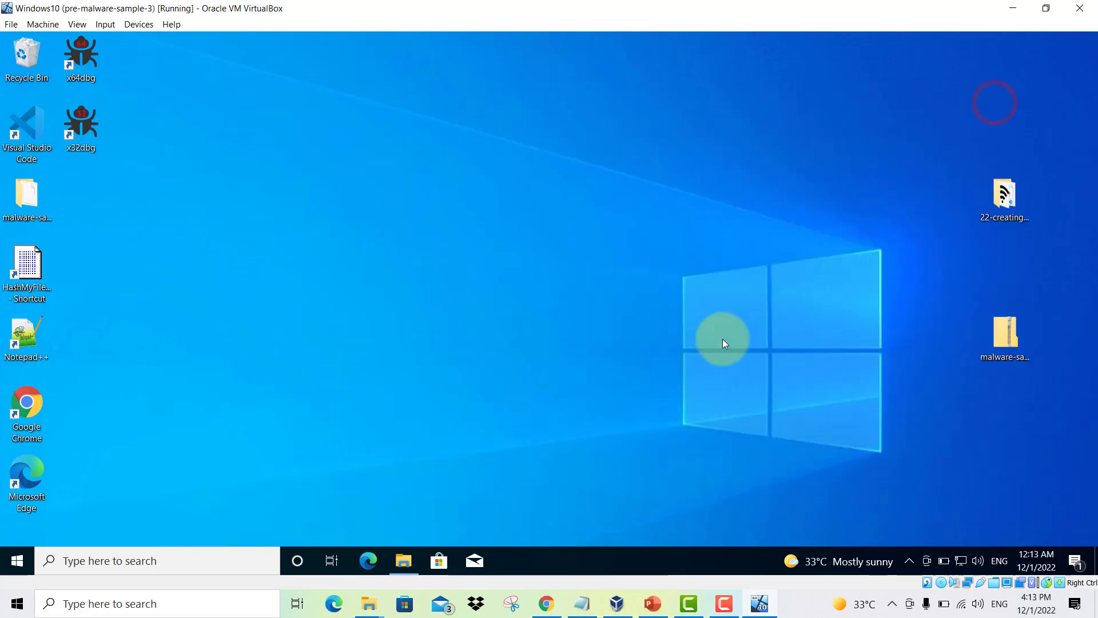
Return to the host and reopen the Windows10 machine's settings to examine the Network configuration of Adapter 1.
{"action": "left_click", "coordinate": [760, 605]}
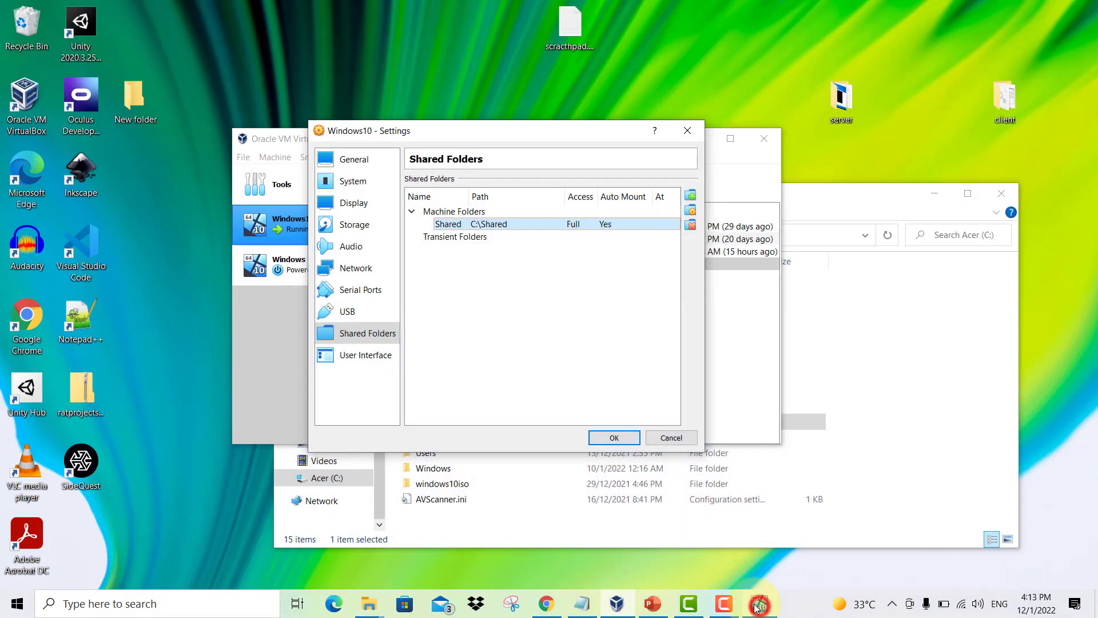
{"action": "left_click", "coordinate": [354, 268]}
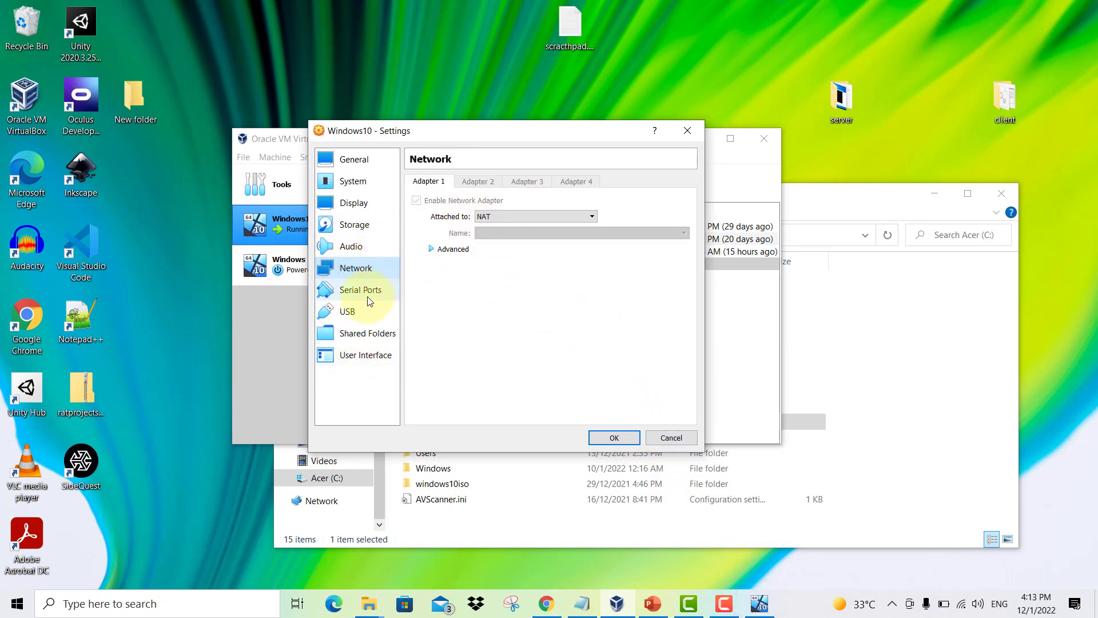
{"action": "left_click", "coordinate": [688, 132]}
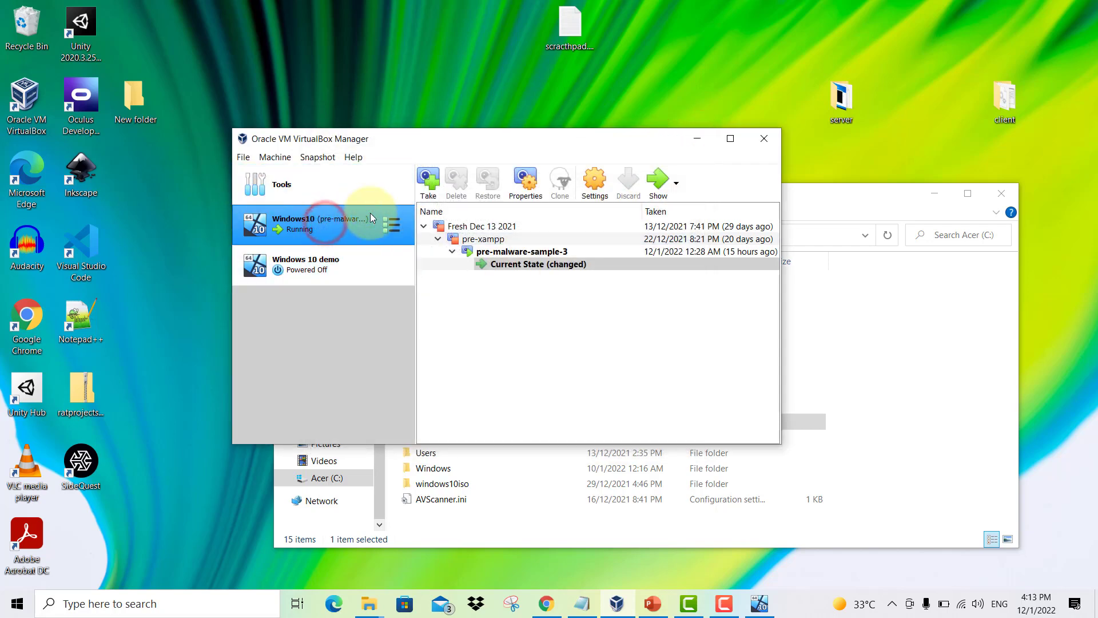
{"action": "left_click", "coordinate": [605, 188]}
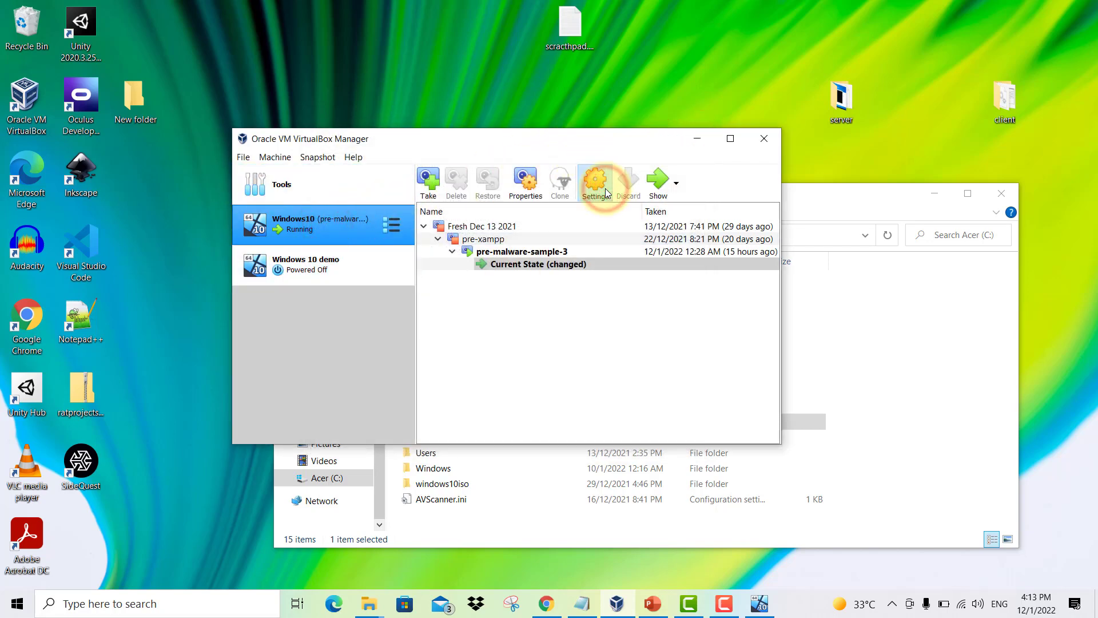
{"action": "left_click", "coordinate": [382, 273]}
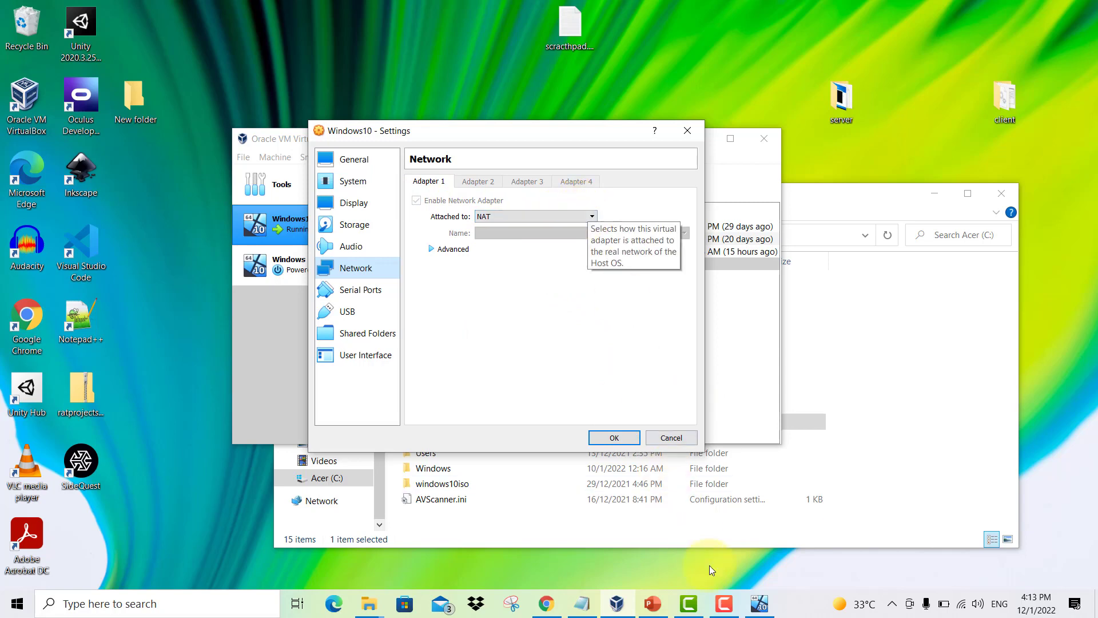
Switch to the Windows10 guest, check its internet access in Google Chrome, and close the browser.
{"action": "left_click", "coordinate": [760, 603]}
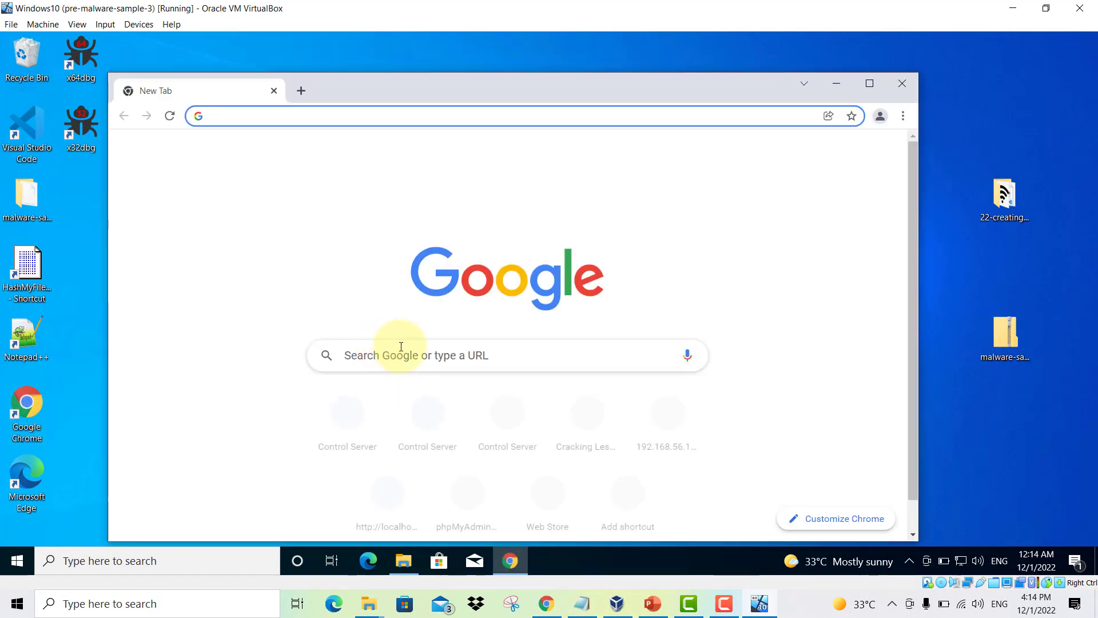
{"action": "left_click", "coordinate": [899, 91]}
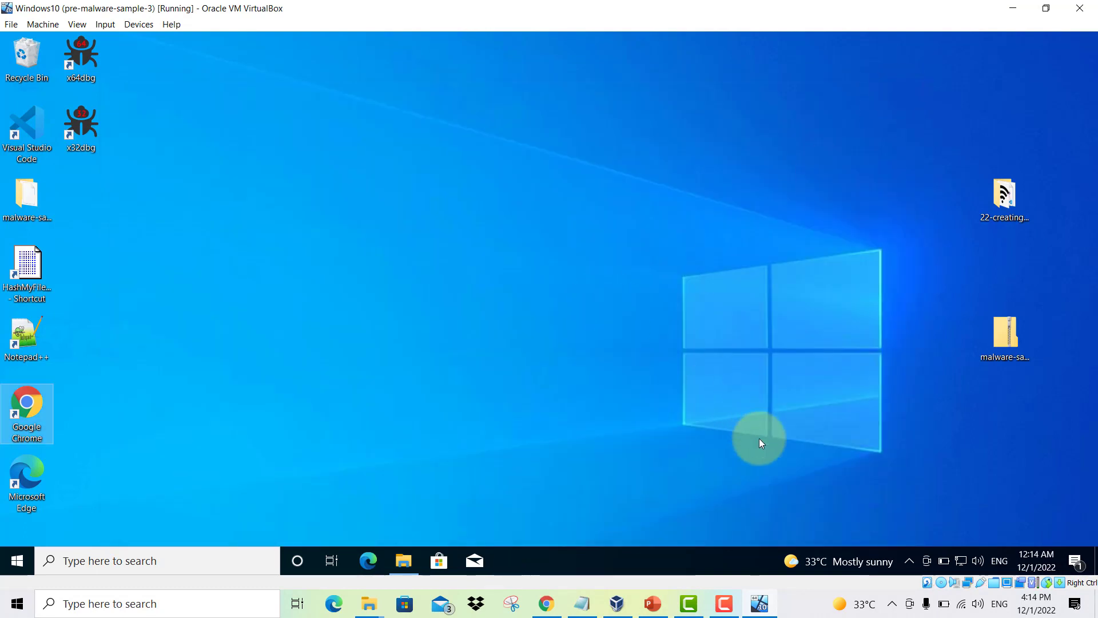
Return to the machine's network settings and attach Adapter 1 to Host-only Adapter.
{"action": "left_click", "coordinate": [760, 604]}
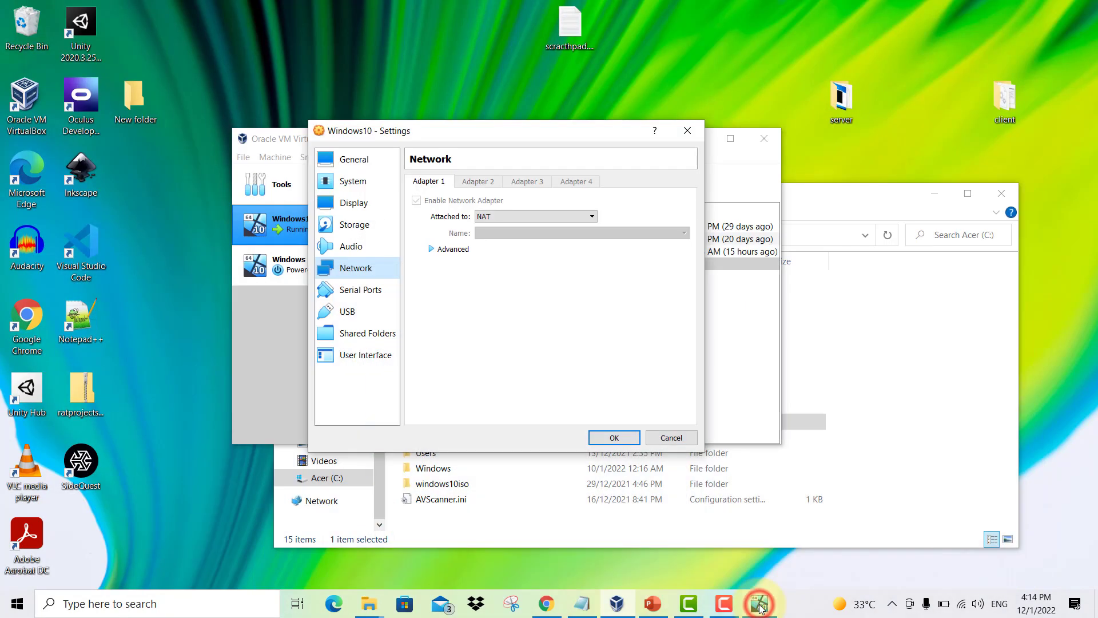
{"action": "left_click", "coordinate": [558, 216]}
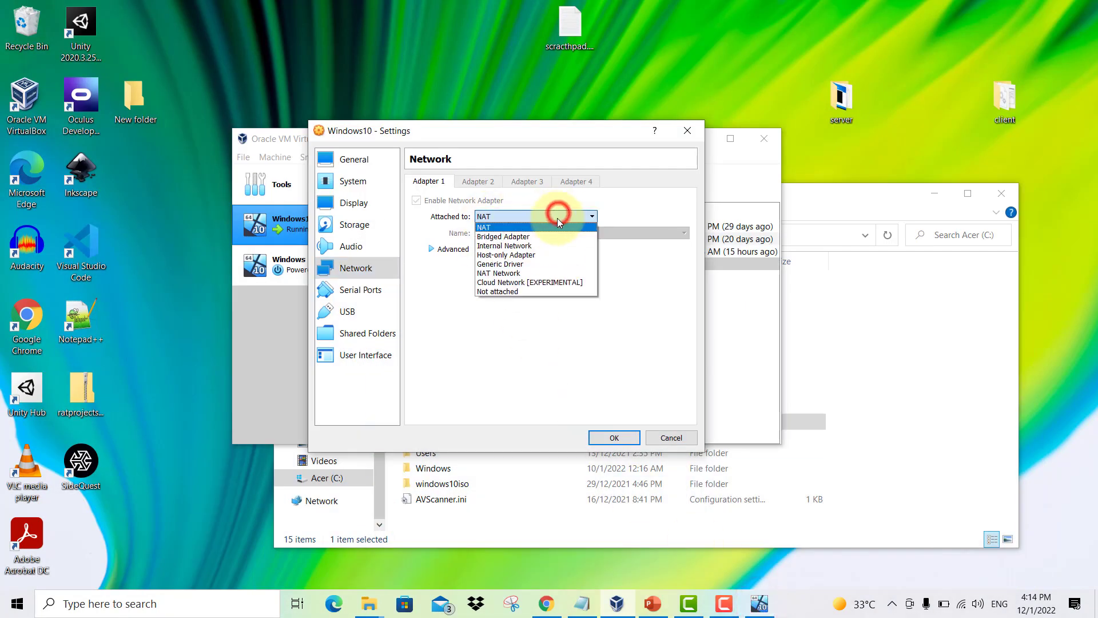
{"action": "left_click", "coordinate": [548, 255]}
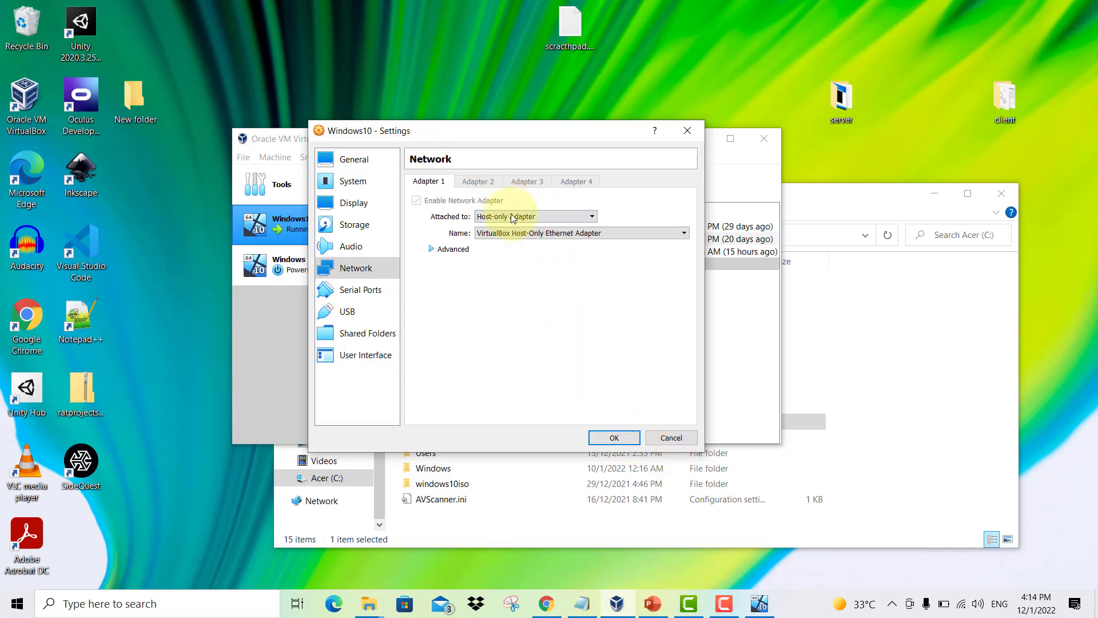
Switch back to the Windows10 guest desktop and dismiss the news and weather flyout.
{"action": "left_click", "coordinate": [766, 613]}
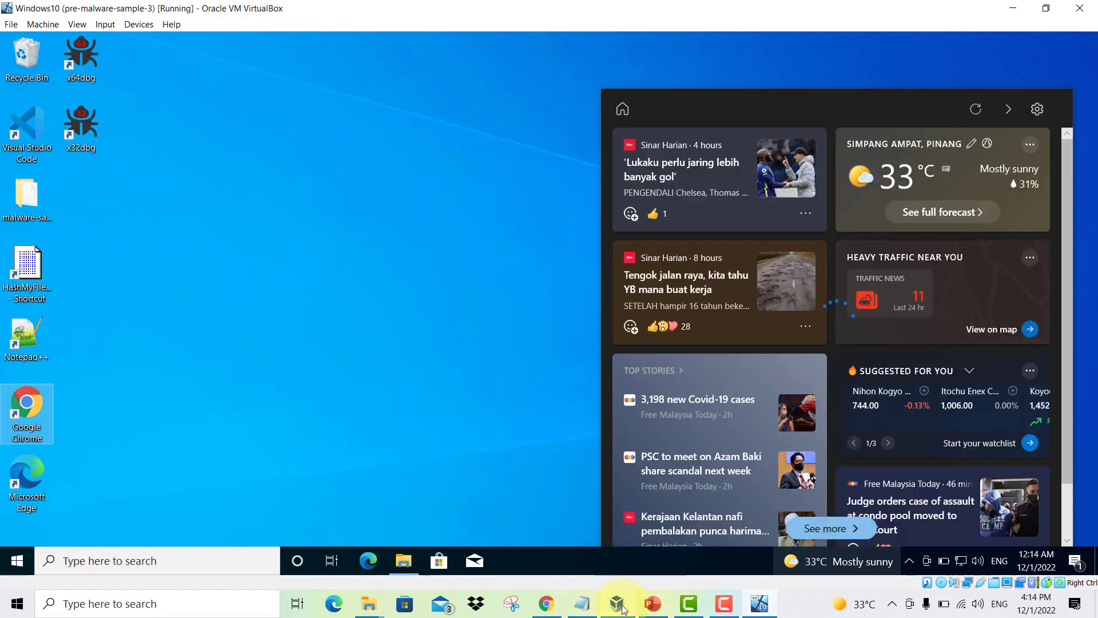
{"action": "left_click", "coordinate": [617, 604]}
{"action": "left_click", "coordinate": [501, 217]}
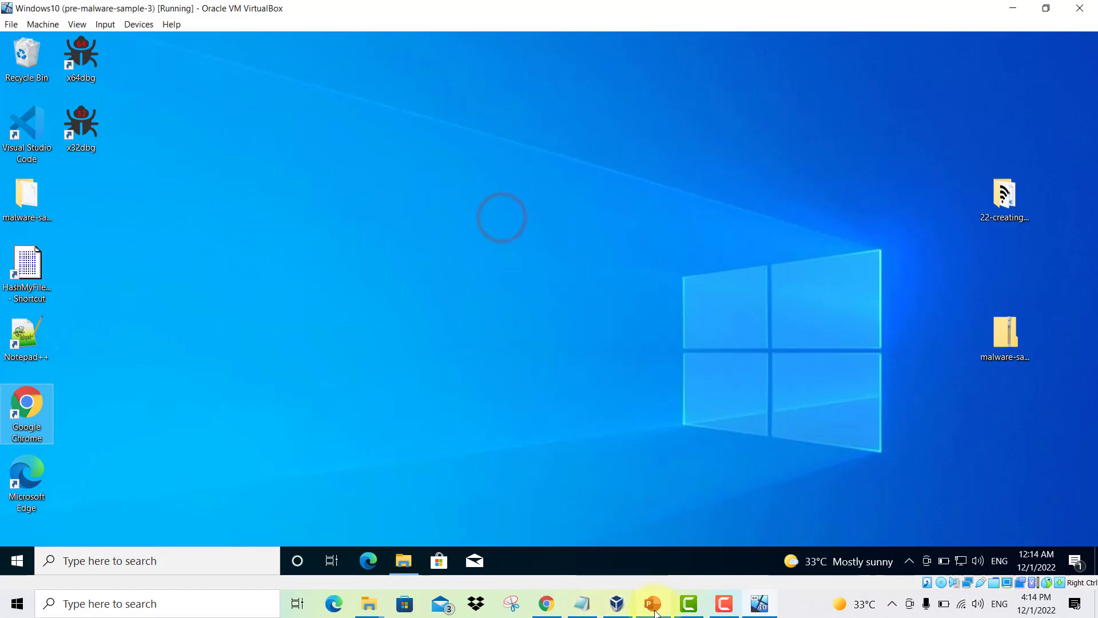
Switch to the Lab Setup presentation in PowerPoint and review the "Requirements" and "Configuring the VM" slides.
{"action": "left_click", "coordinate": [653, 604]}
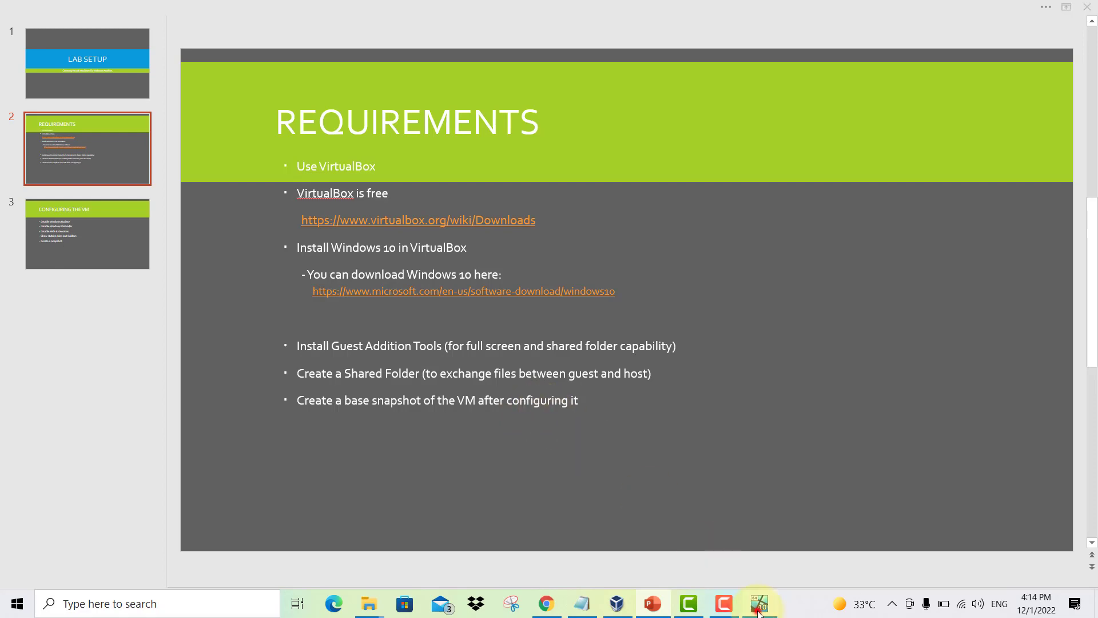
{"action": "left_click", "coordinate": [760, 604]}
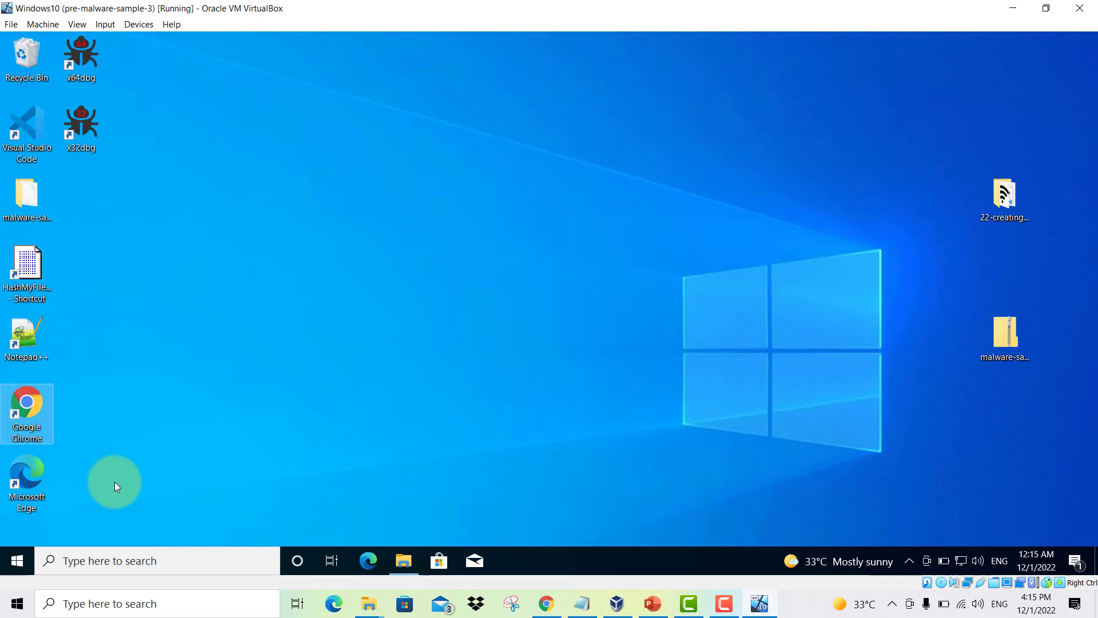
{"action": "left_click", "coordinate": [655, 604]}
{"action": "left_click", "coordinate": [127, 235]}
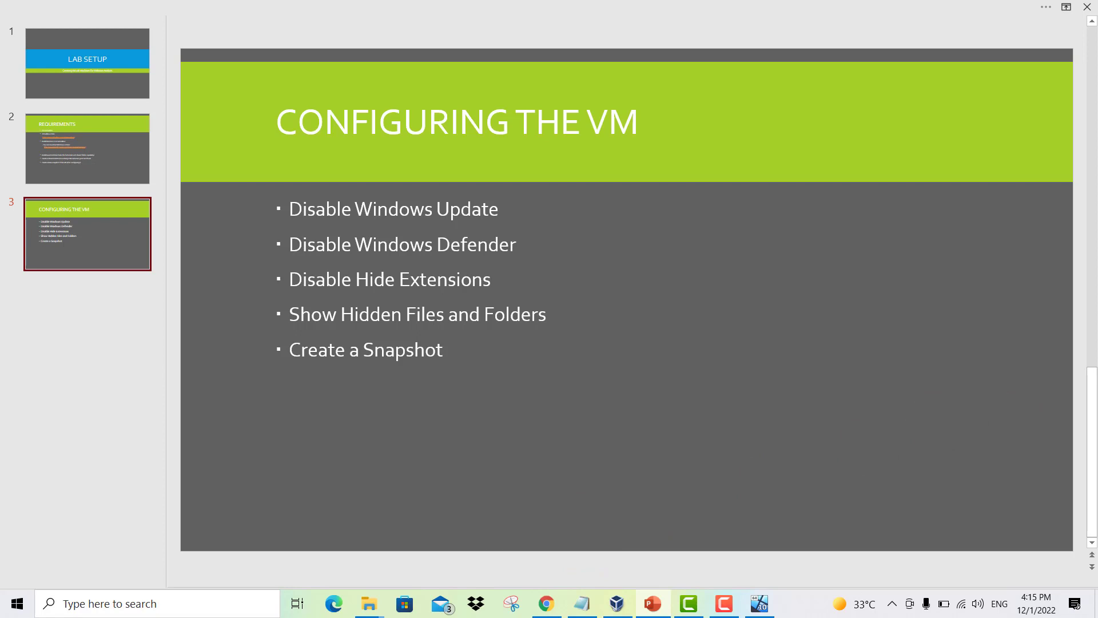
{"action": "key", "text": "alt+Tab"}
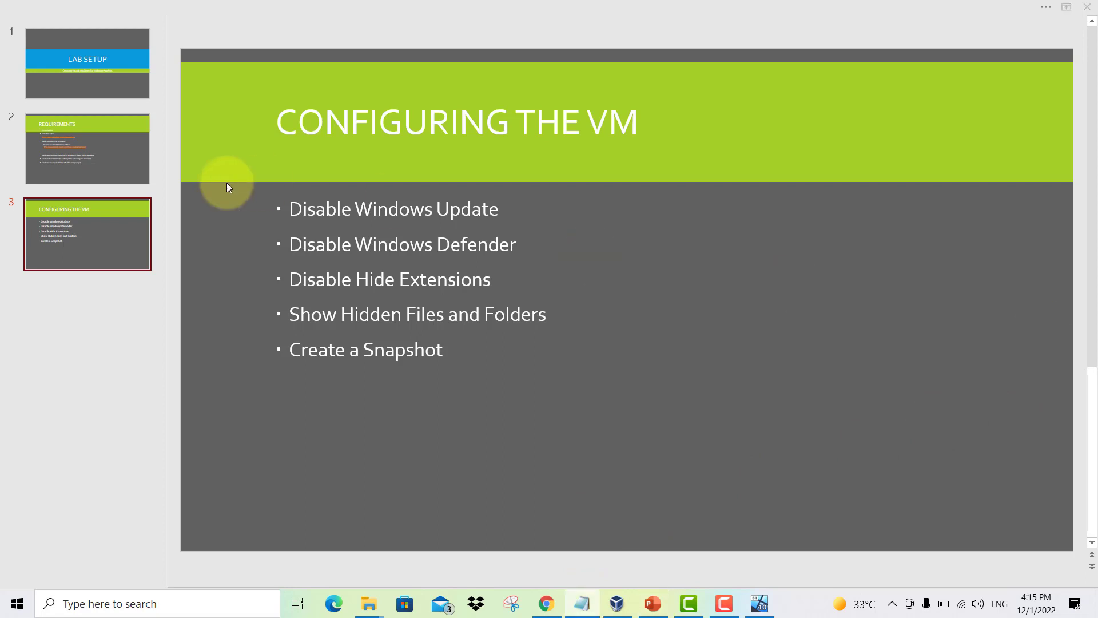
Switch to the Windows10 guest and open the Services console by running services.msc.
{"action": "left_click", "coordinate": [758, 604]}
{"action": "left_click", "coordinate": [13, 562]}
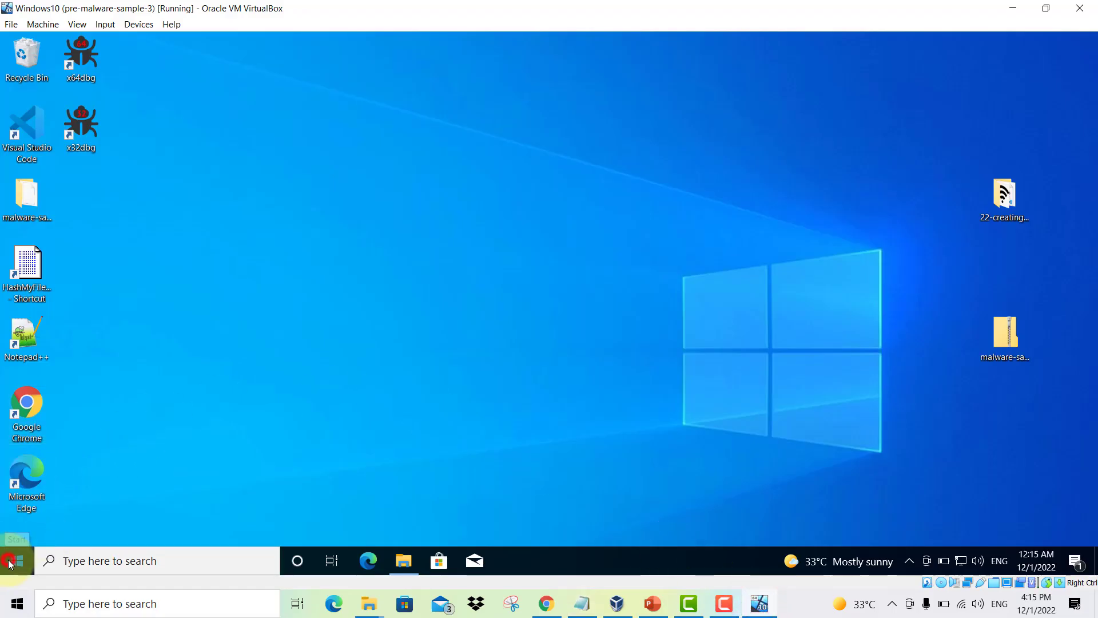
{"action": "right_click", "coordinate": [12, 561]}
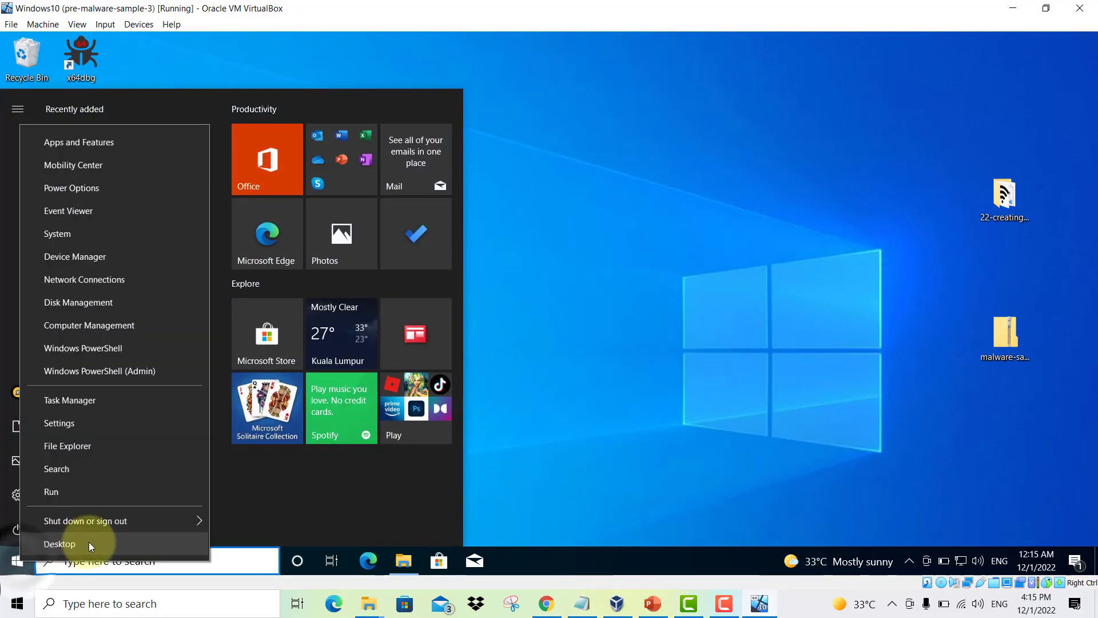
{"action": "left_click", "coordinate": [84, 502]}
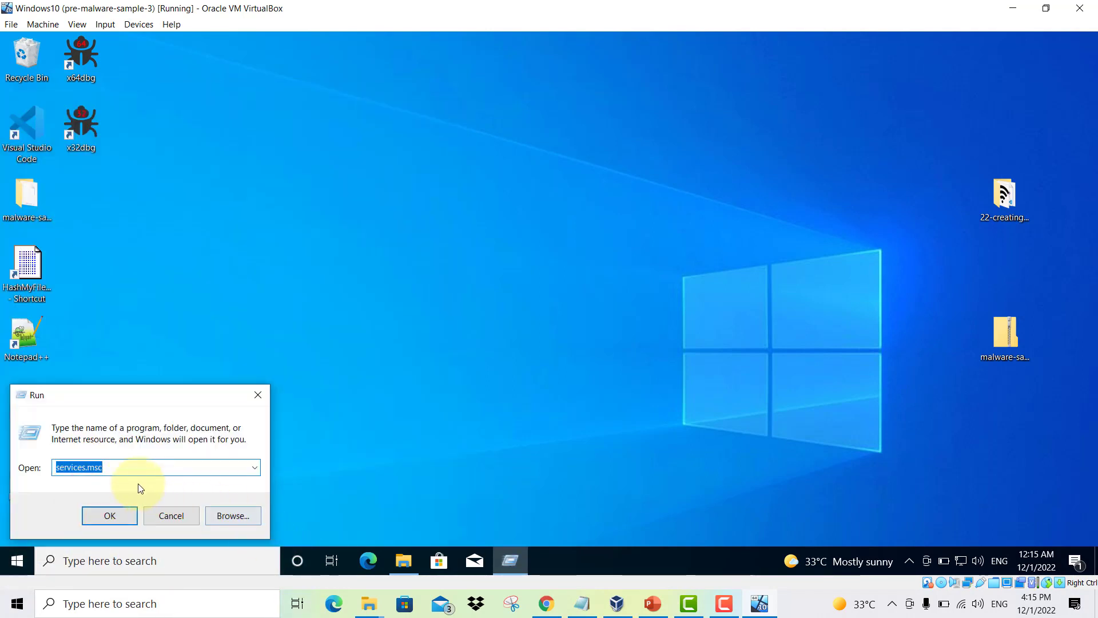
{"action": "left_click", "coordinate": [98, 511]}
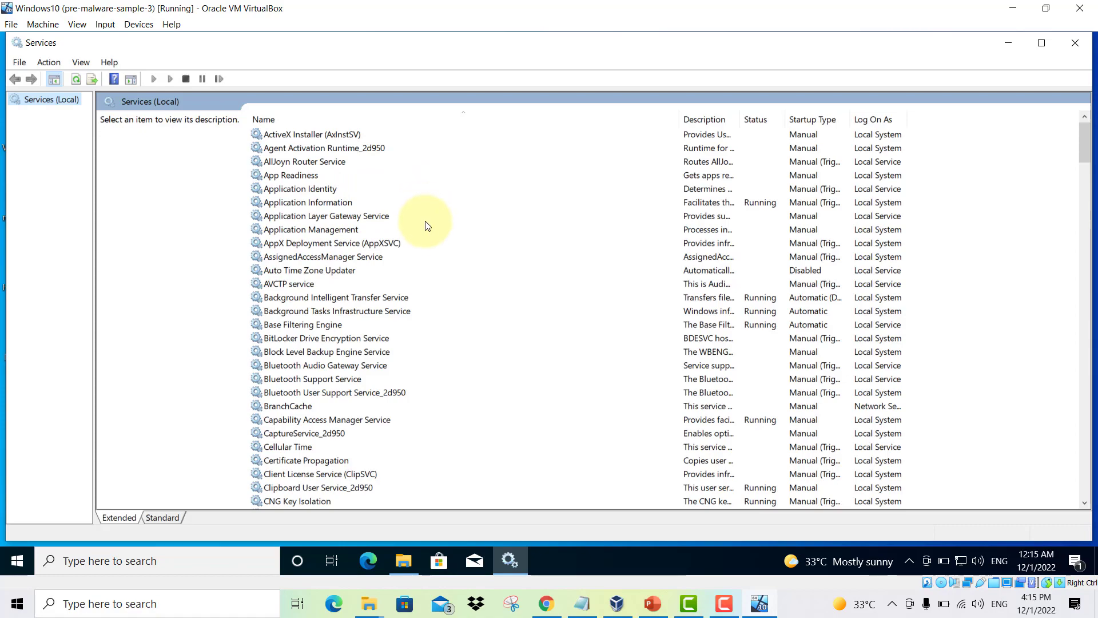
Find the Windows Update service in the services list and open its properties.
{"action": "scroll", "coordinate": [412, 286], "scroll_direction": "down", "scroll_amount": 20}
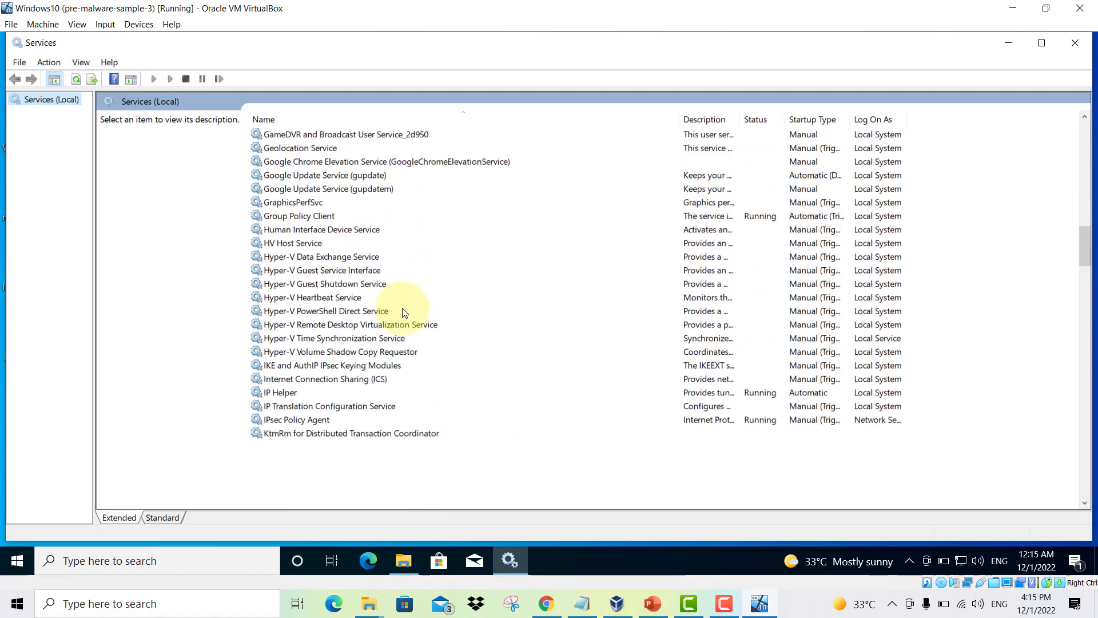
{"action": "scroll", "coordinate": [403, 312], "scroll_direction": "down", "scroll_amount": 20}
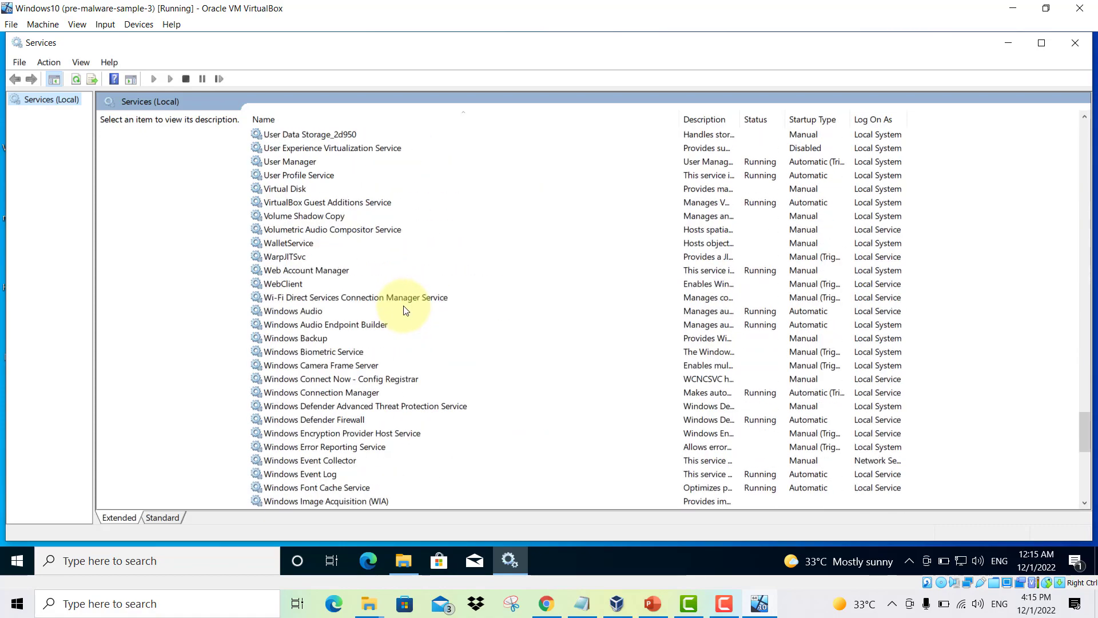
{"action": "scroll", "coordinate": [403, 311], "scroll_direction": "down", "scroll_amount": 3}
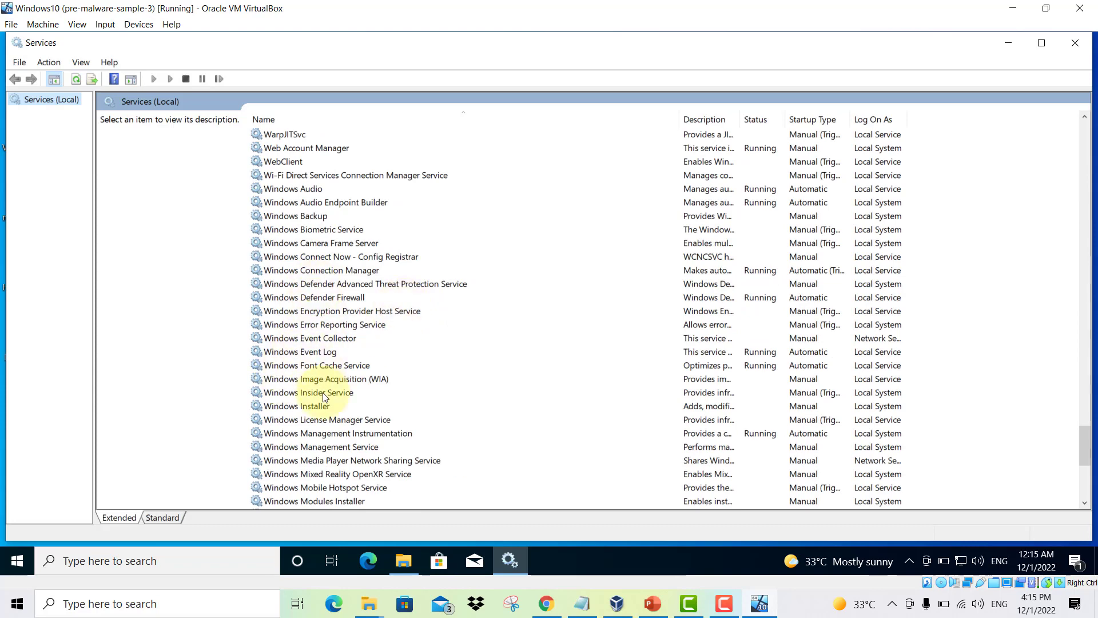
{"action": "scroll", "coordinate": [326, 401], "scroll_direction": "down", "scroll_amount": 2}
{"action": "scroll", "coordinate": [332, 366], "scroll_direction": "up", "scroll_amount": 2}
{"action": "scroll", "coordinate": [332, 354], "scroll_direction": "down", "scroll_amount": 7}
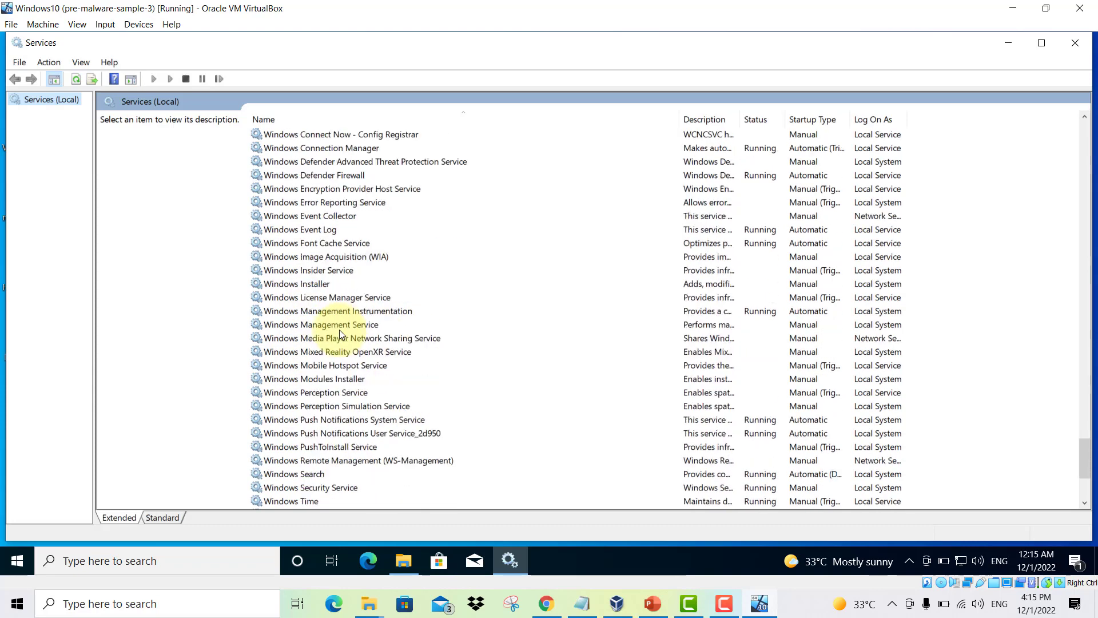
{"action": "left_click", "coordinate": [322, 353]}
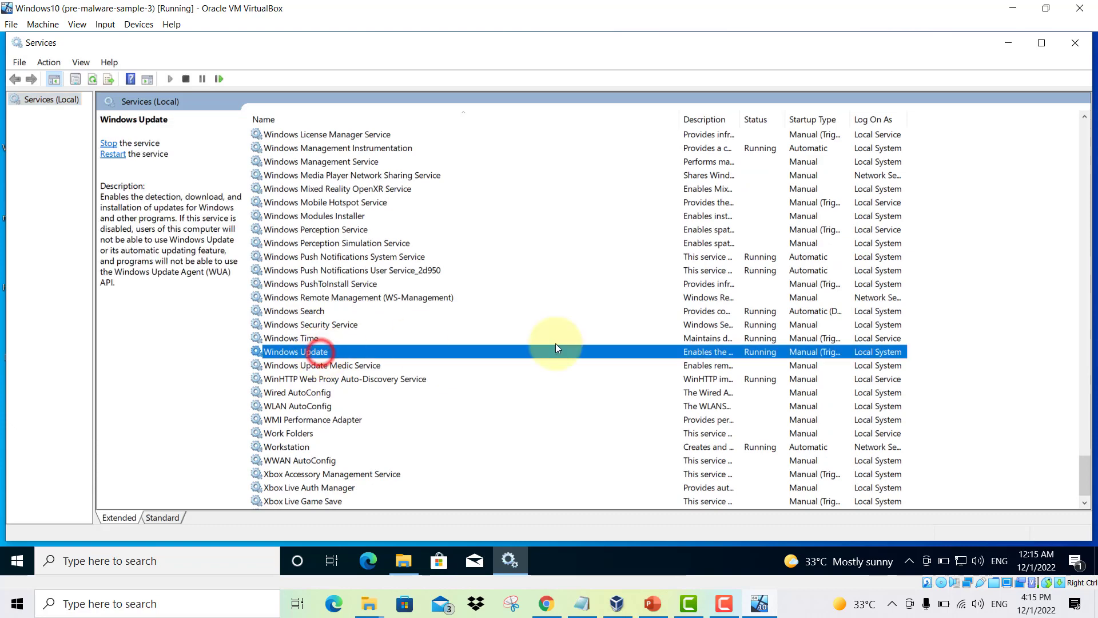
{"action": "double_click", "coordinate": [677, 352]}
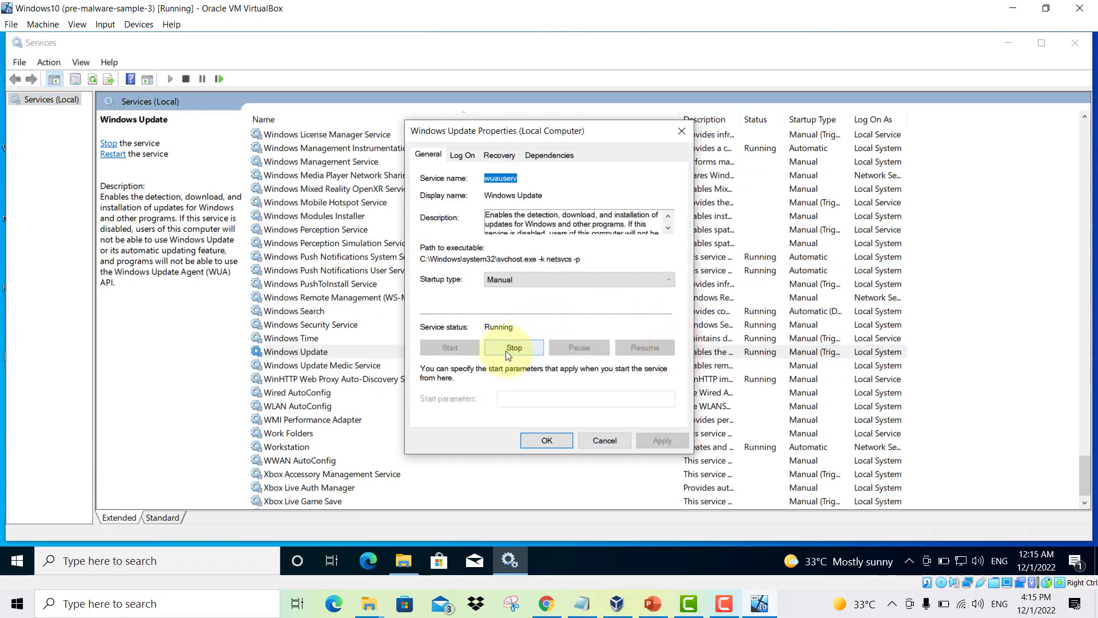
Stop the Windows Update service, set its startup type to Disabled, and apply the change.
{"action": "left_click", "coordinate": [507, 353]}
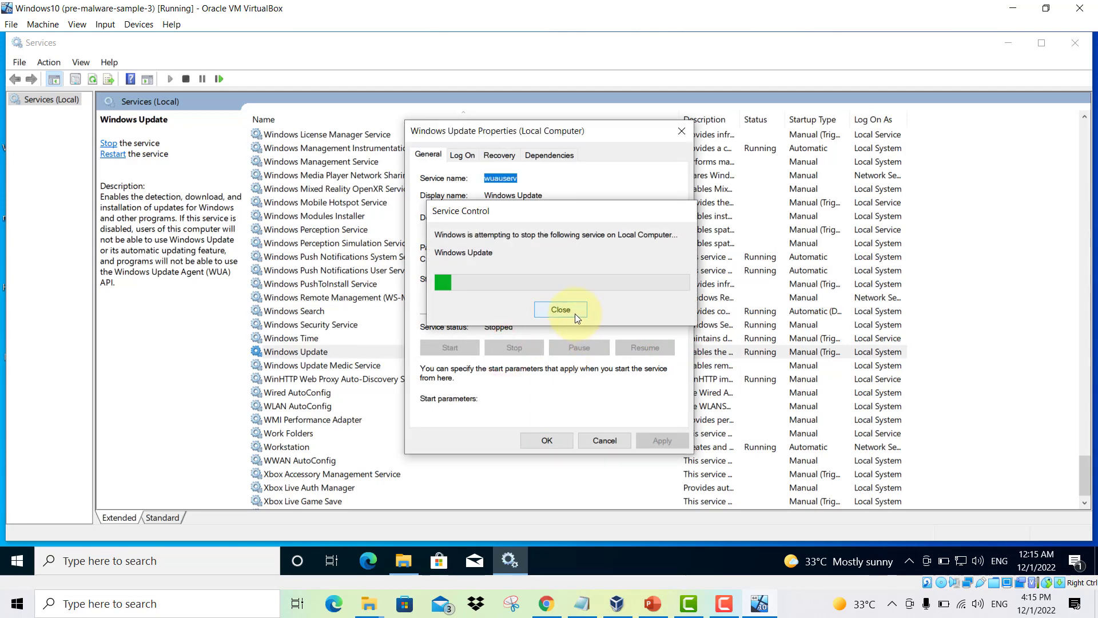
{"action": "left_click", "coordinate": [533, 279]}
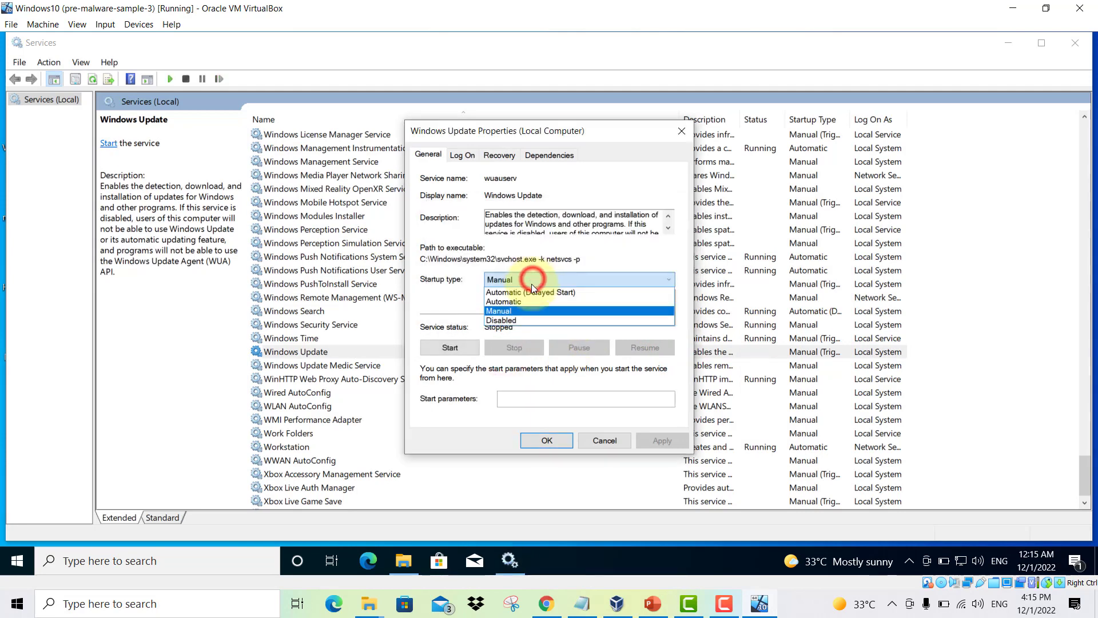
{"action": "left_click", "coordinate": [530, 319]}
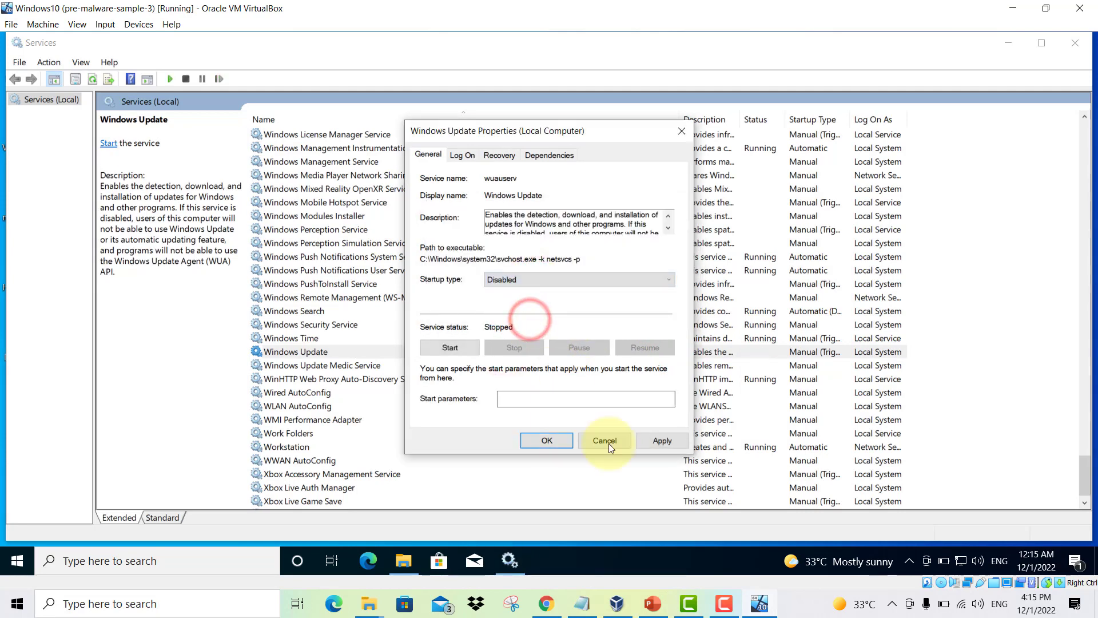
{"action": "left_click", "coordinate": [666, 441]}
{"action": "left_click", "coordinate": [550, 438]}
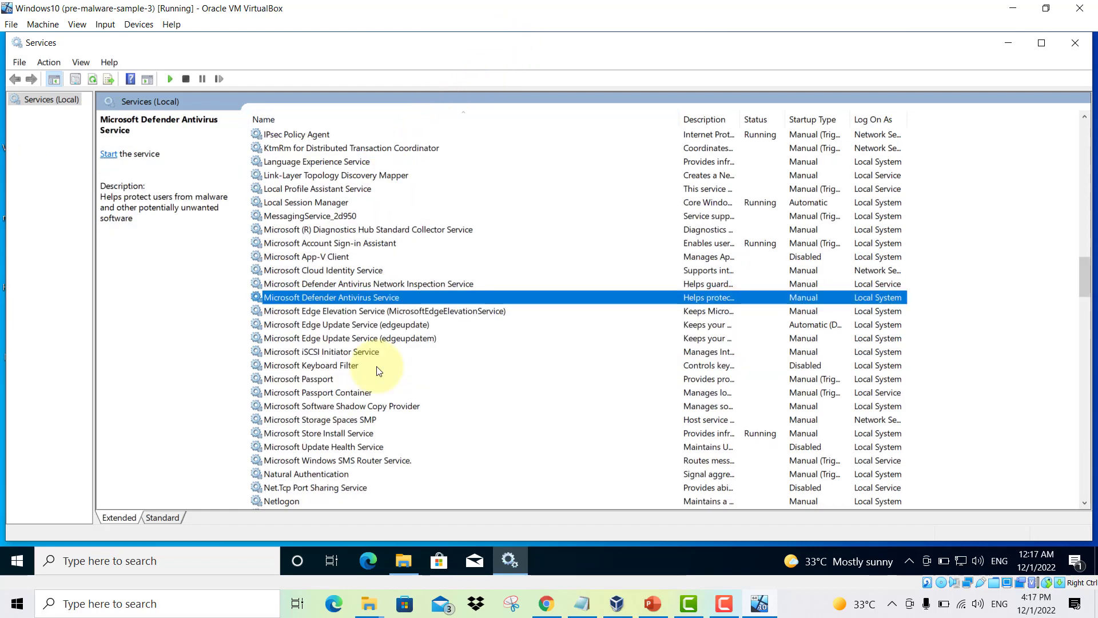
Minimize the virtual machine and PowerPoint windows to reach the host desktop.
{"action": "scroll", "coordinate": [401, 343], "scroll_direction": "down", "scroll_amount": 1}
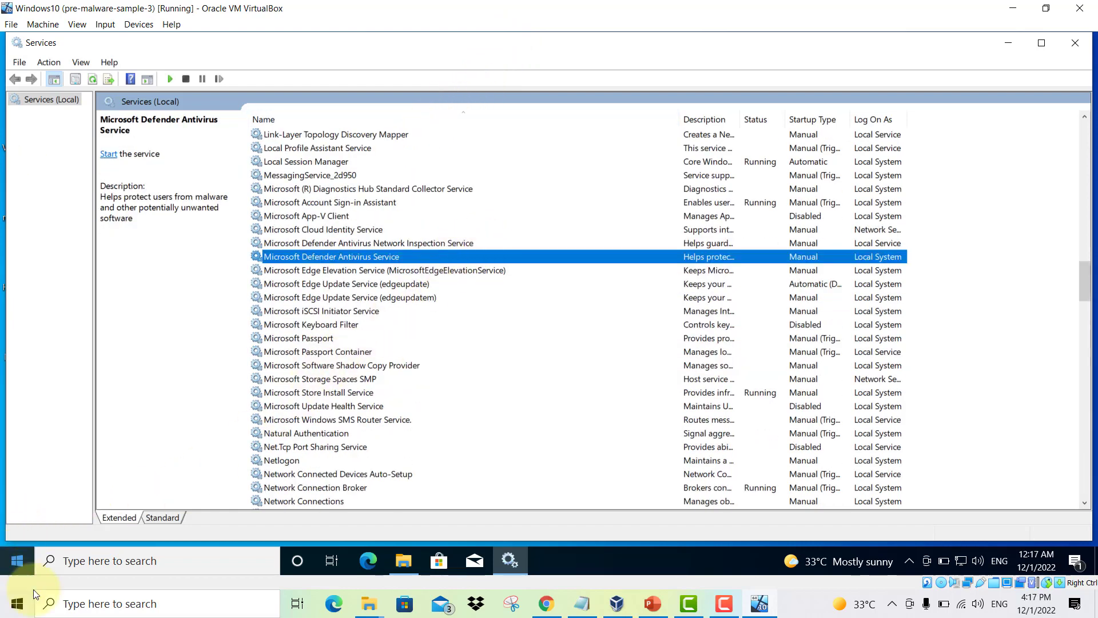
{"action": "left_click", "coordinate": [1013, 8]}
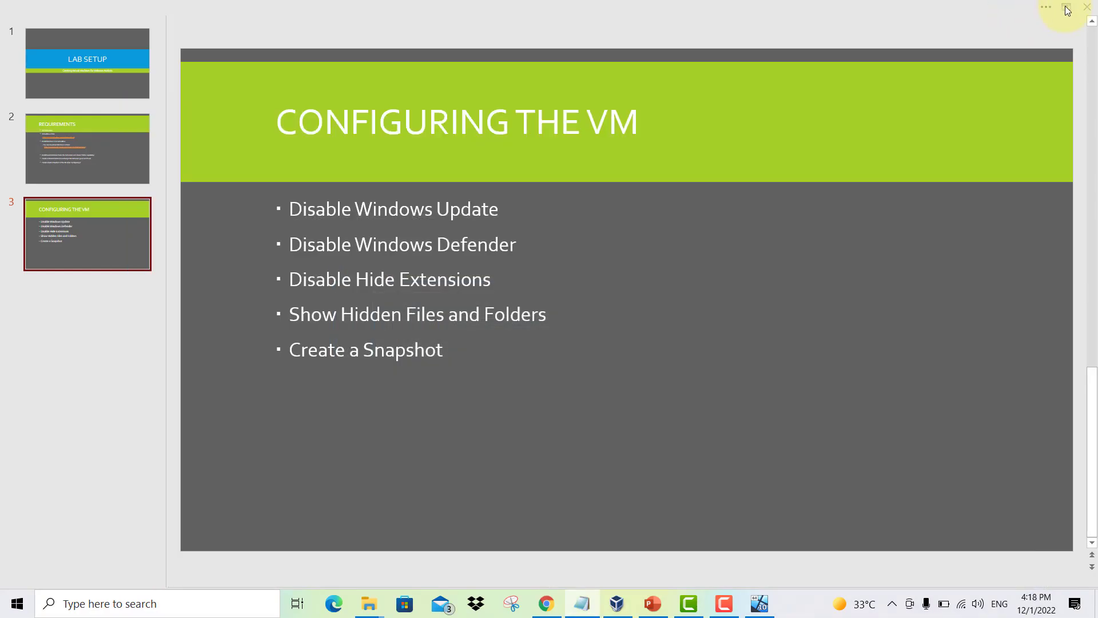
{"action": "left_click", "coordinate": [991, 29]}
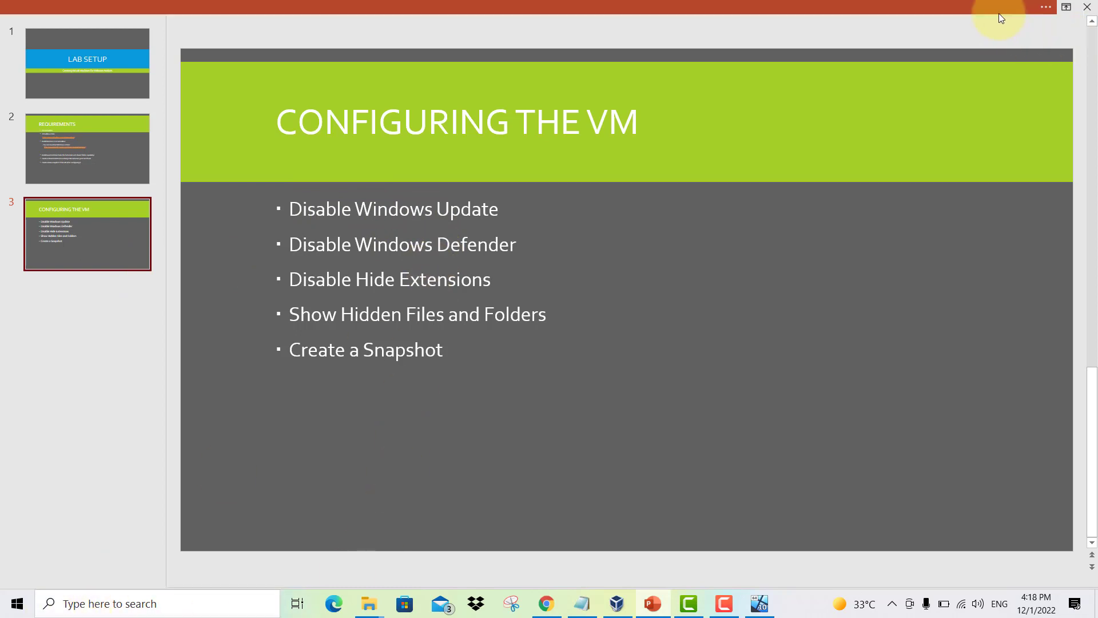
{"action": "left_click", "coordinate": [986, 4]}
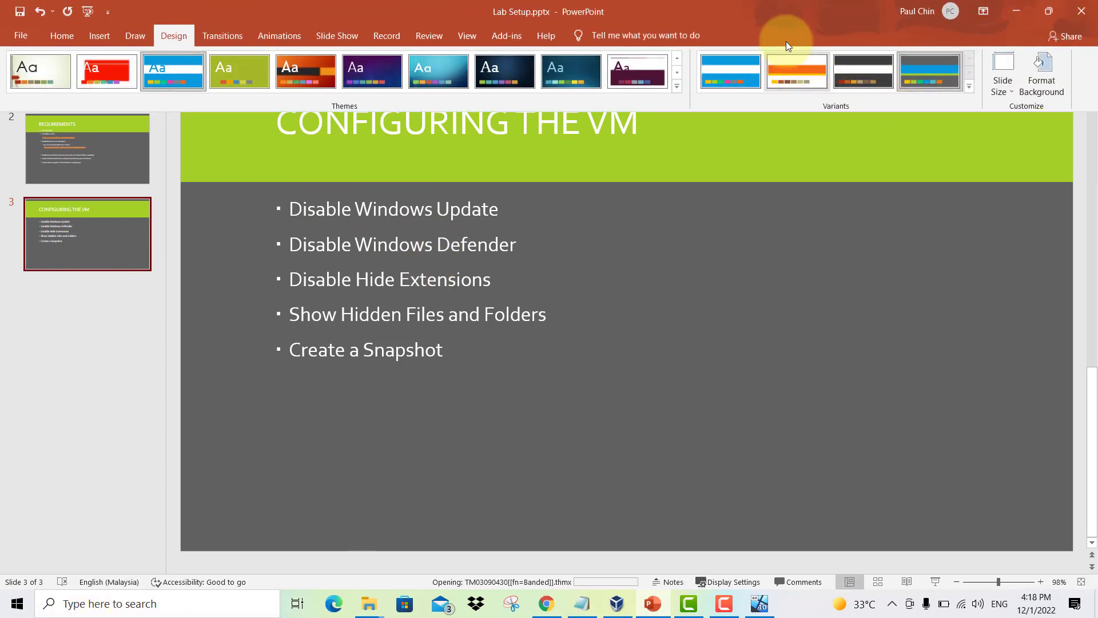
{"action": "left_click", "coordinate": [777, 12]}
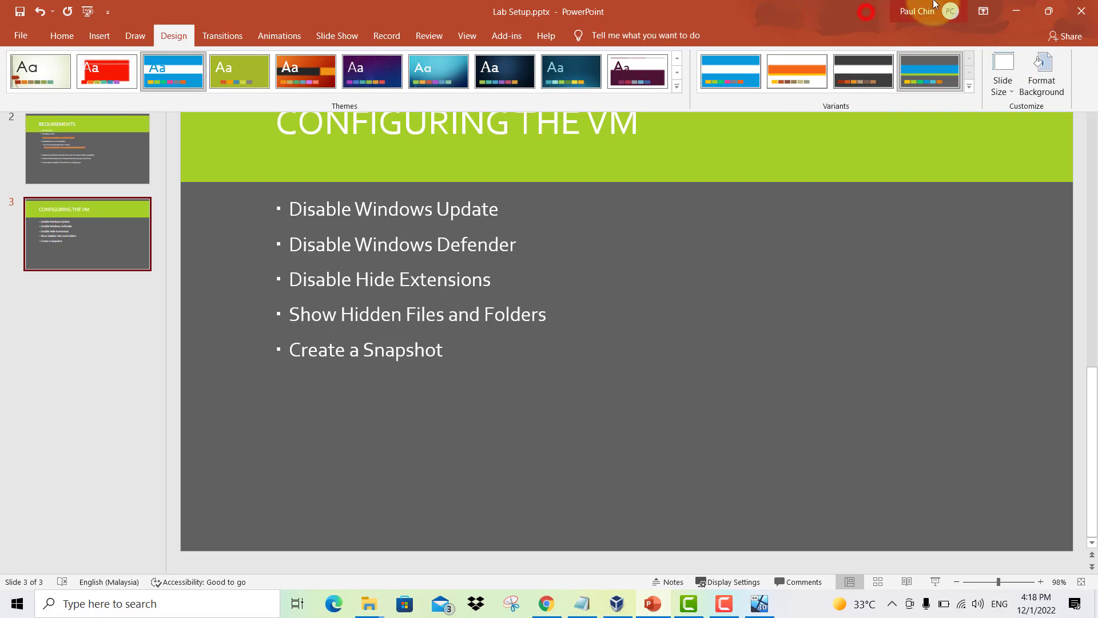
{"action": "left_click", "coordinate": [1016, 11]}
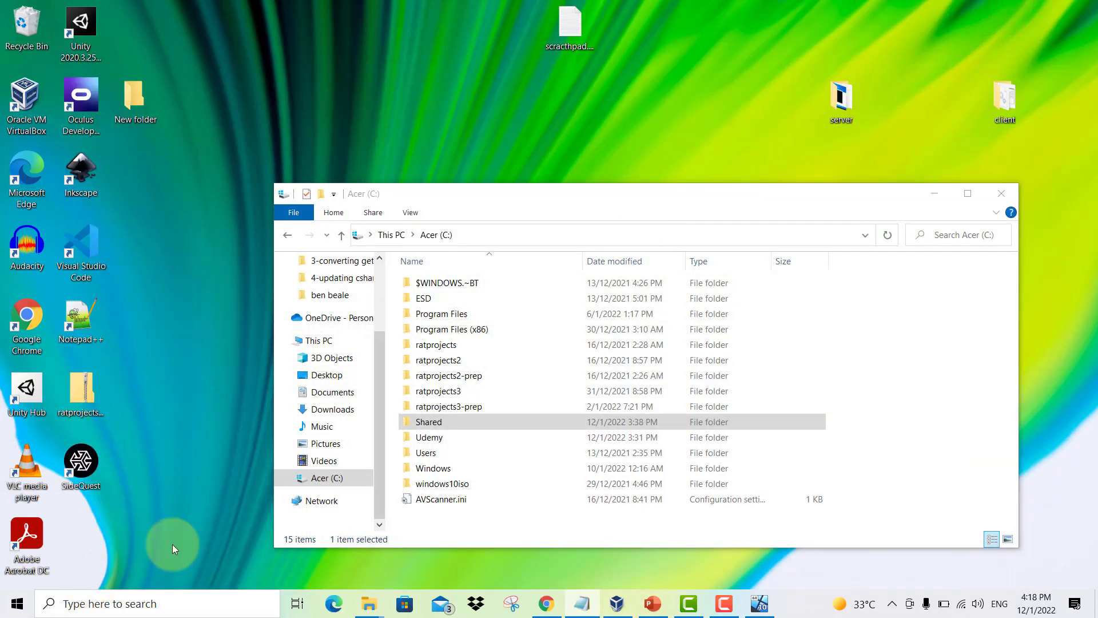
Search the host for "wind" and open Windows Security.
{"action": "right_click", "coordinate": [17, 603]}
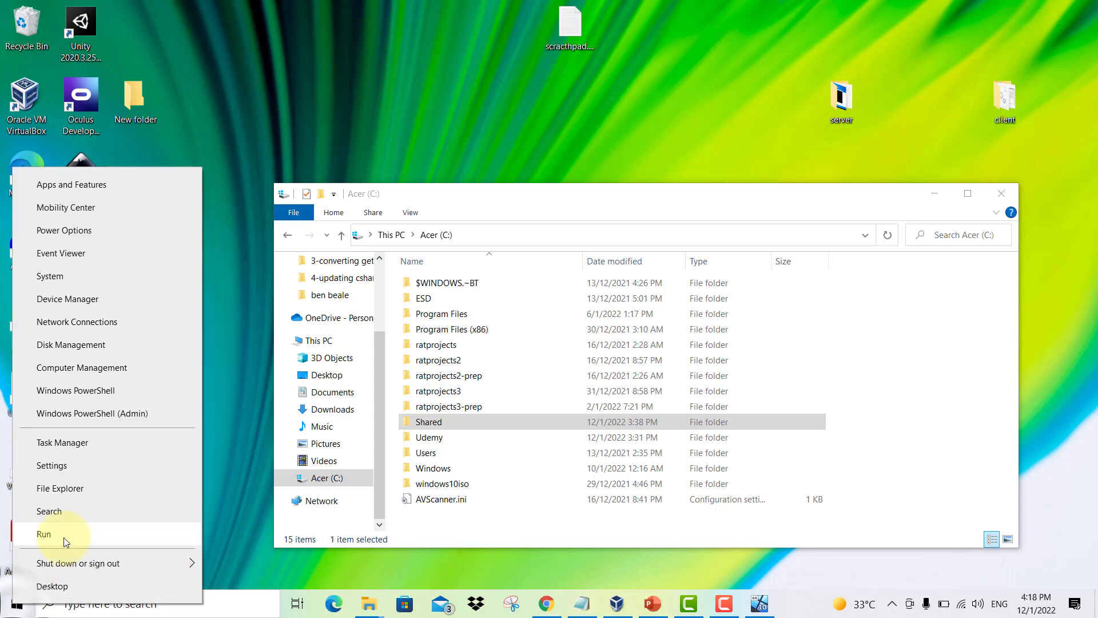
{"action": "left_click", "coordinate": [69, 506]}
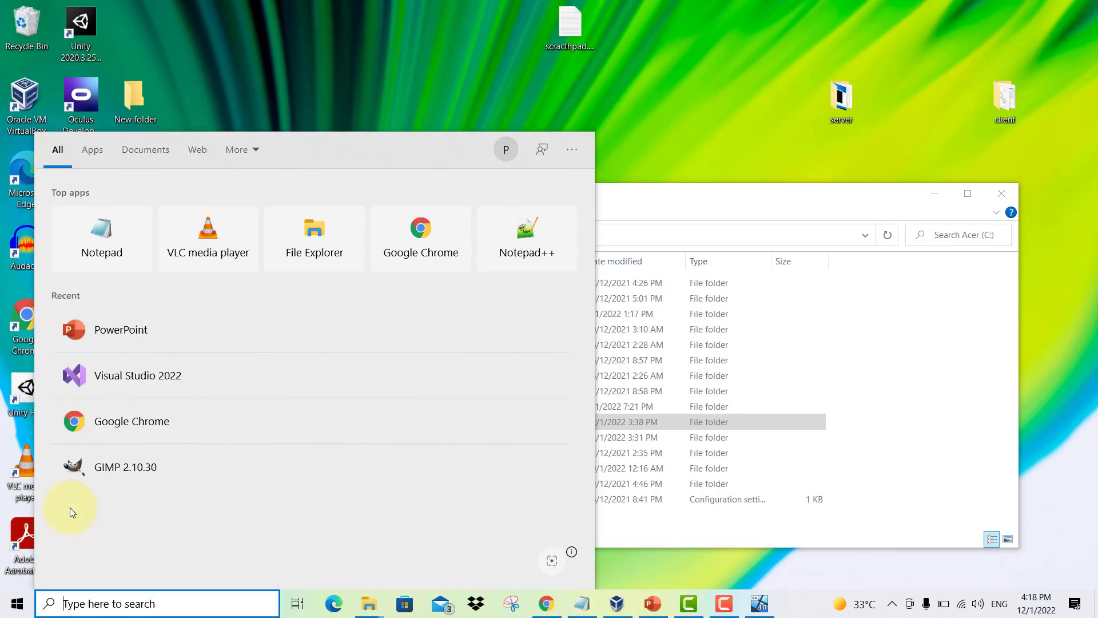
{"action": "type", "text": "wind"}
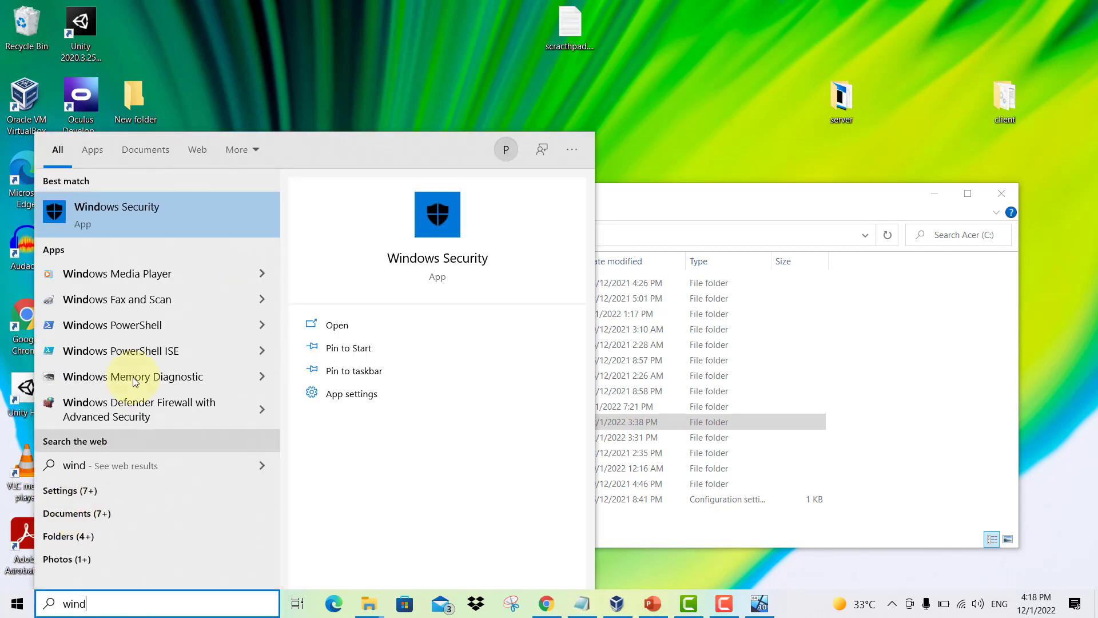
{"action": "left_click", "coordinate": [167, 212]}
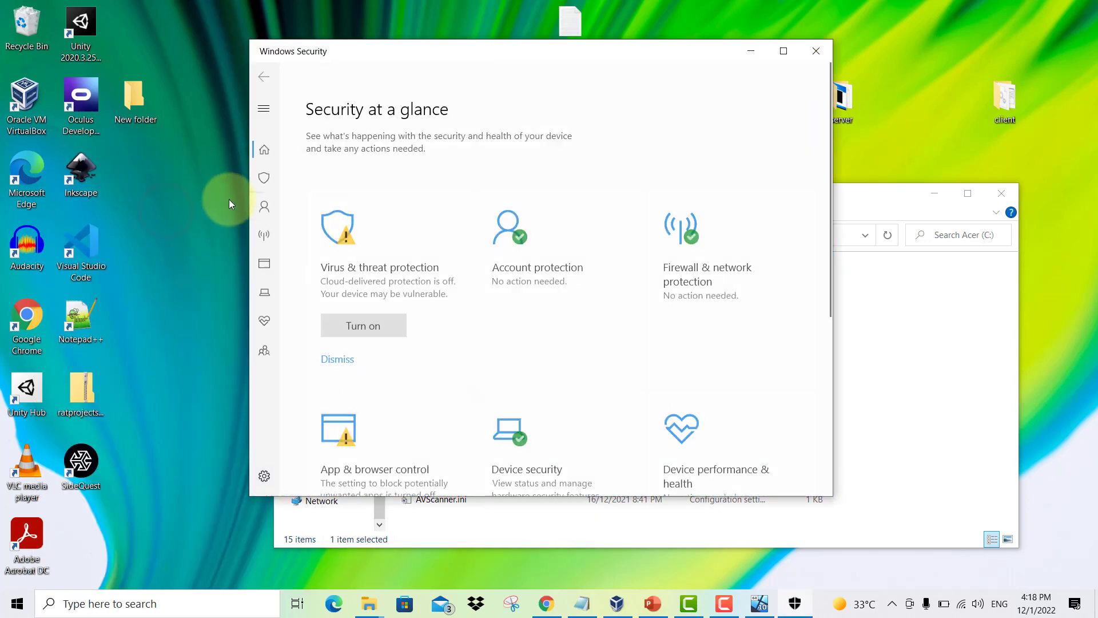
Examine the virus and threat protection settings for Microsoft Defender Antivirus, then close Windows Security.
{"action": "left_click", "coordinate": [262, 172]}
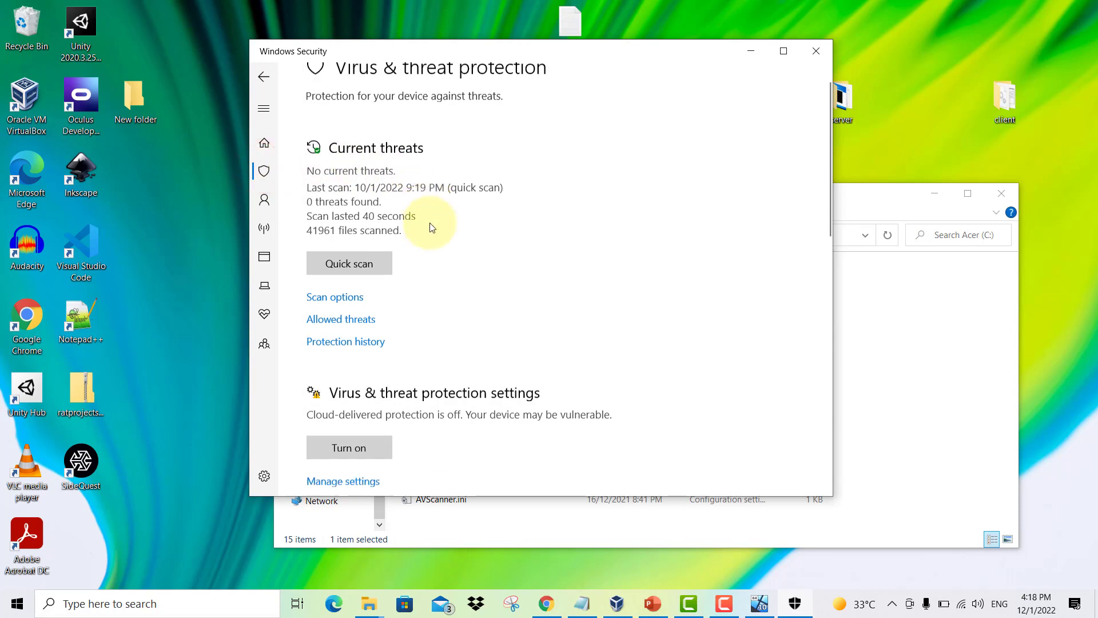
{"action": "scroll", "coordinate": [430, 226], "scroll_direction": "down", "scroll_amount": 3}
{"action": "left_click", "coordinate": [355, 245]}
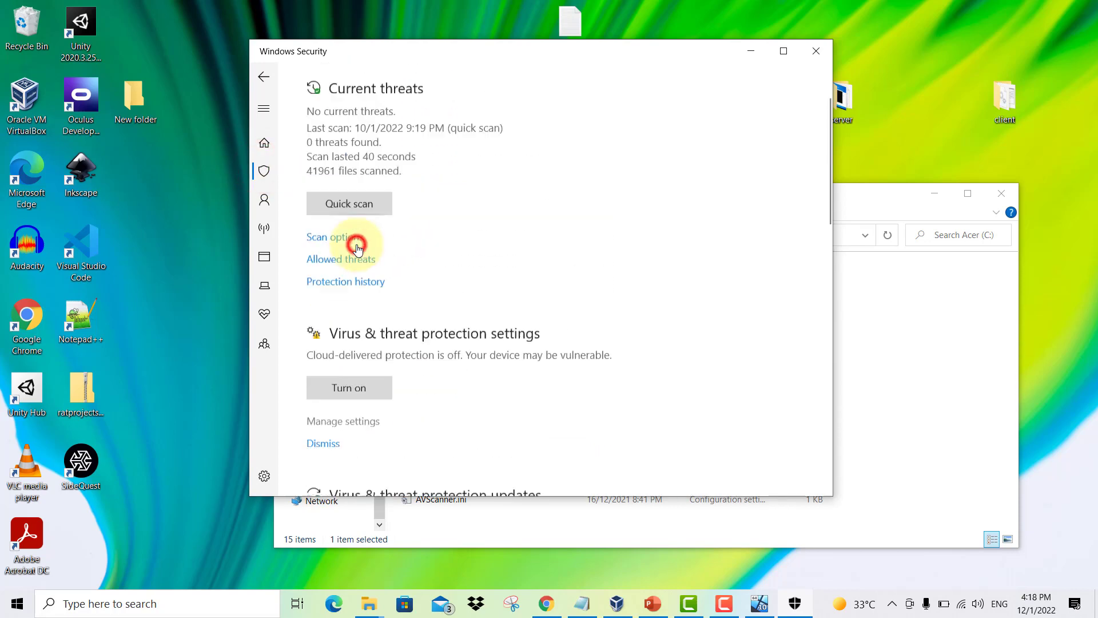
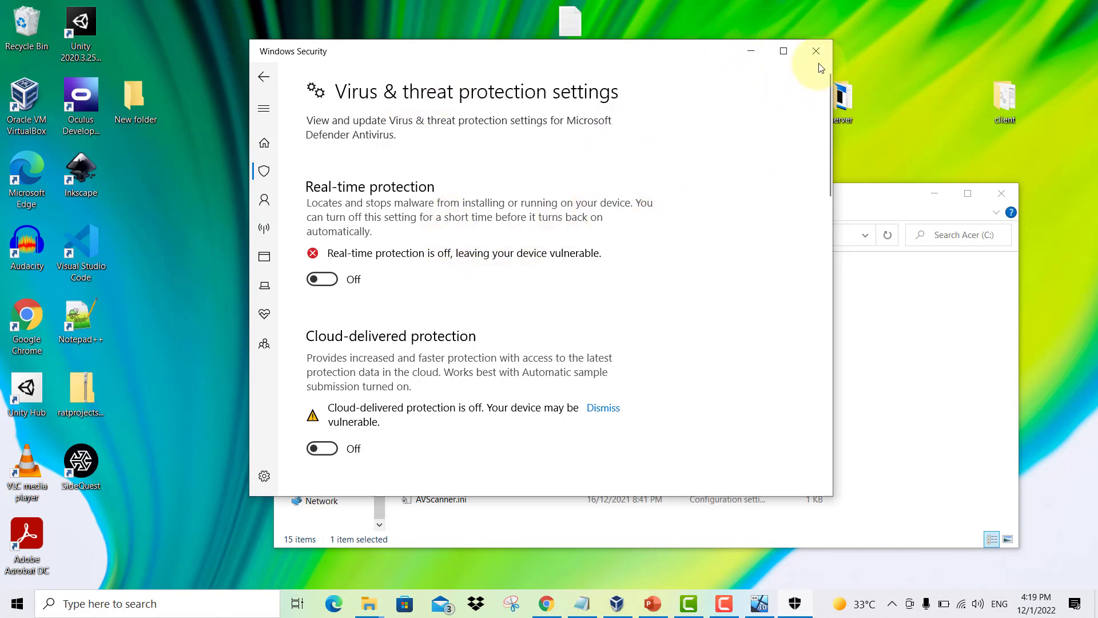
{"action": "left_click", "coordinate": [816, 57]}
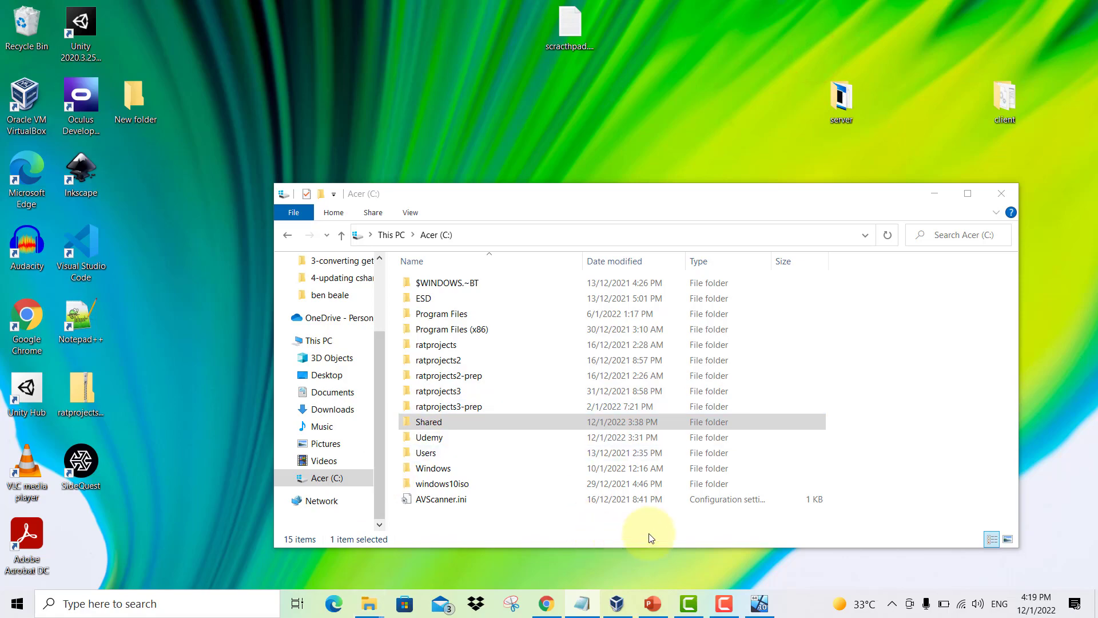
Switch to the Windows 10 virtual machine, run gpedit.msc to open the Local Group Policy Editor, and enlarge its window.
{"action": "left_click", "coordinate": [758, 604]}
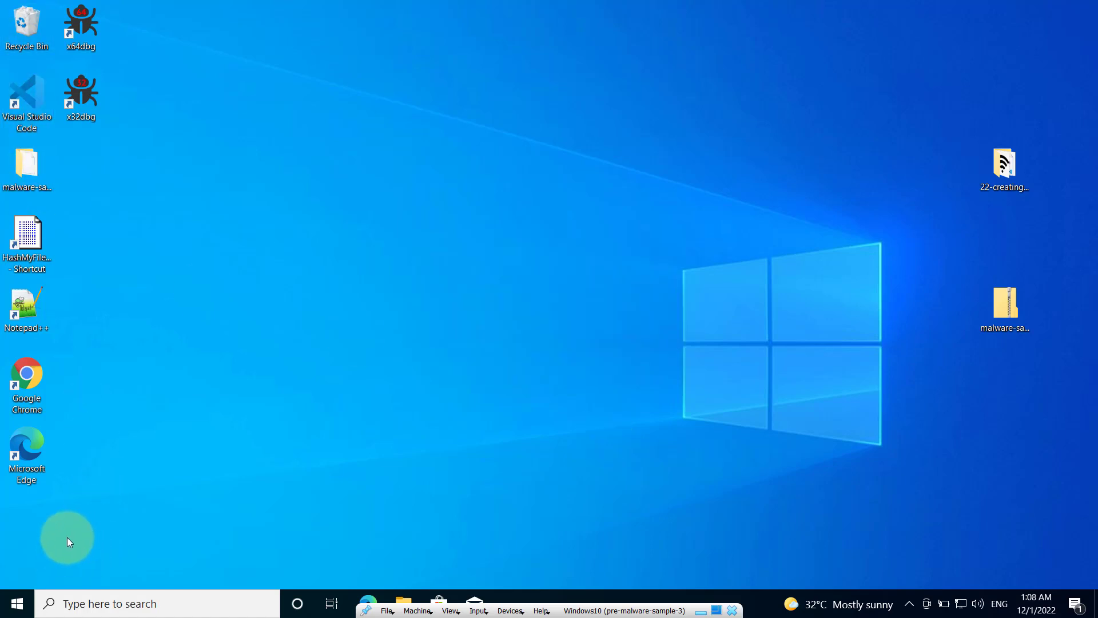
{"action": "right_click", "coordinate": [17, 605]}
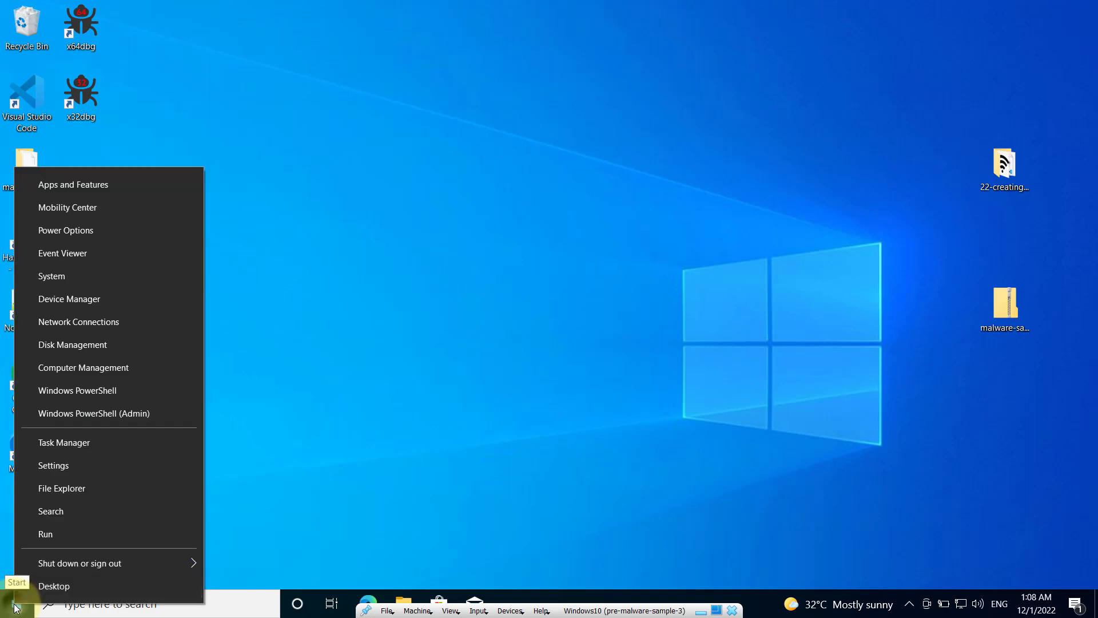
{"action": "left_click", "coordinate": [53, 538]}
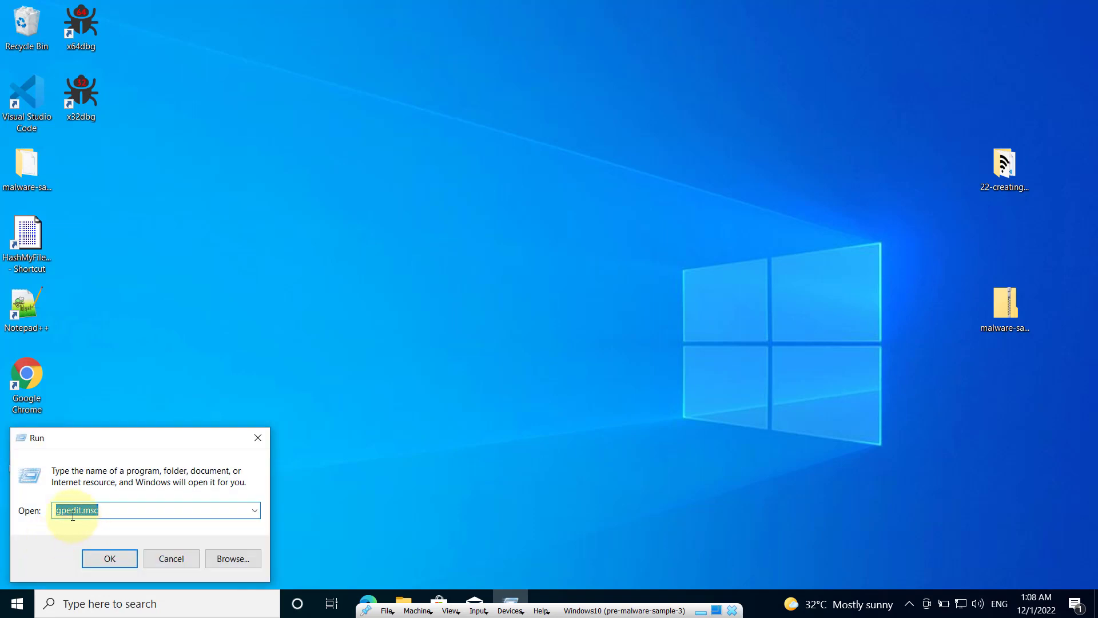
{"action": "left_click", "coordinate": [63, 513]}
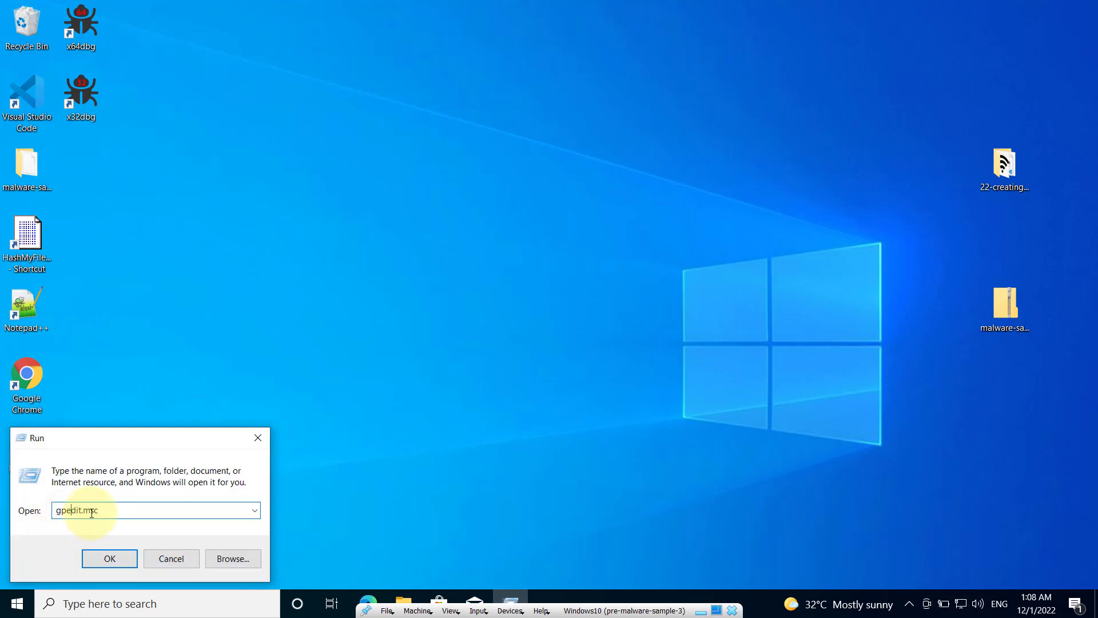
{"action": "left_click", "coordinate": [114, 558]}
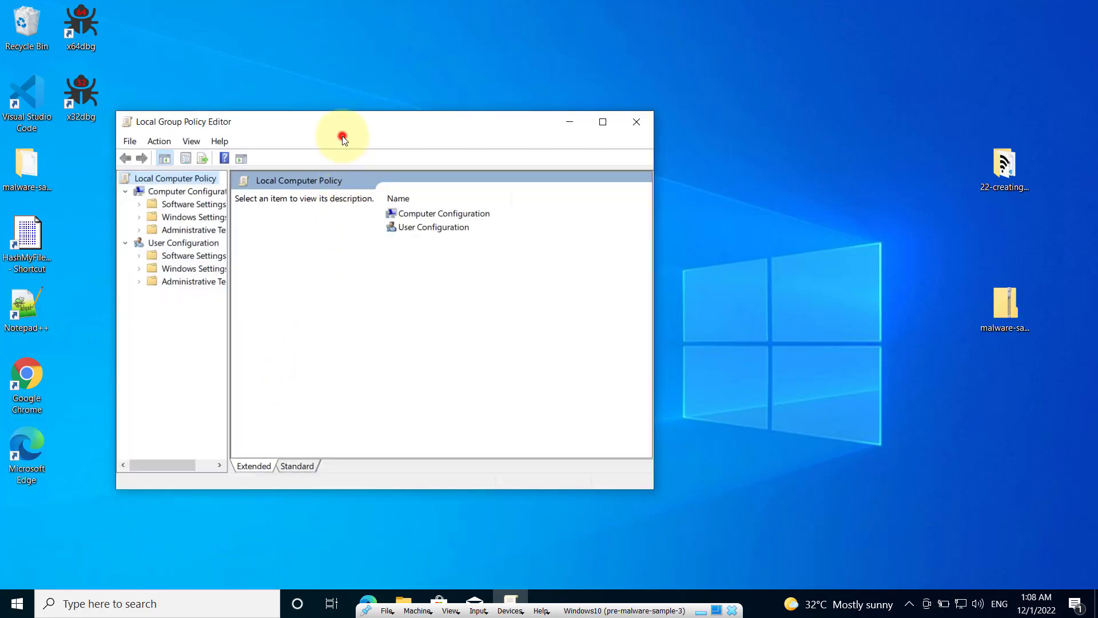
{"action": "left_click_drag", "start_coordinate": [343, 139], "coordinate": [426, 128]}
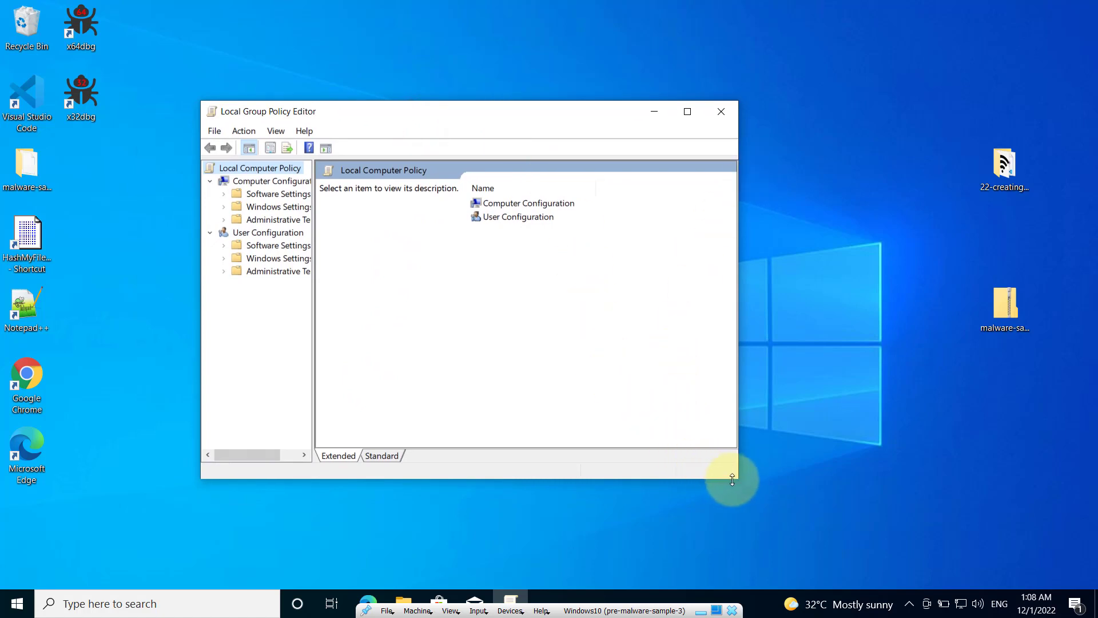
{"action": "left_click_drag", "start_coordinate": [737, 477], "coordinate": [907, 565]}
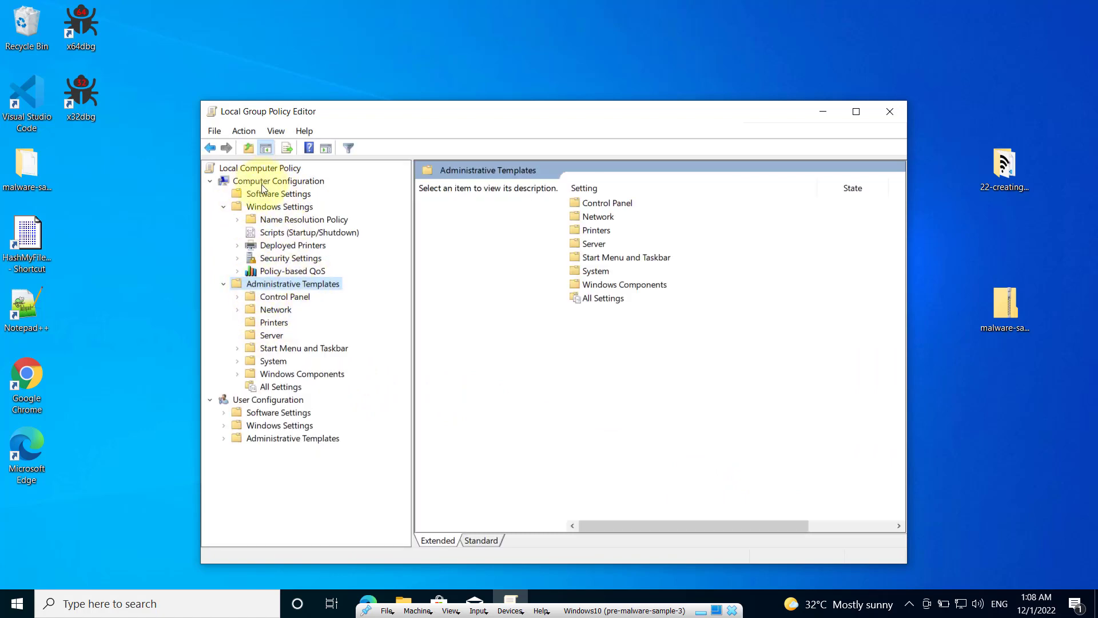
Examine the Microsoft Defender Antivirus policies, including Real-time Protection, under Computer Configuration > Administrative Templates > Windows Components.
{"action": "left_click", "coordinate": [224, 207]}
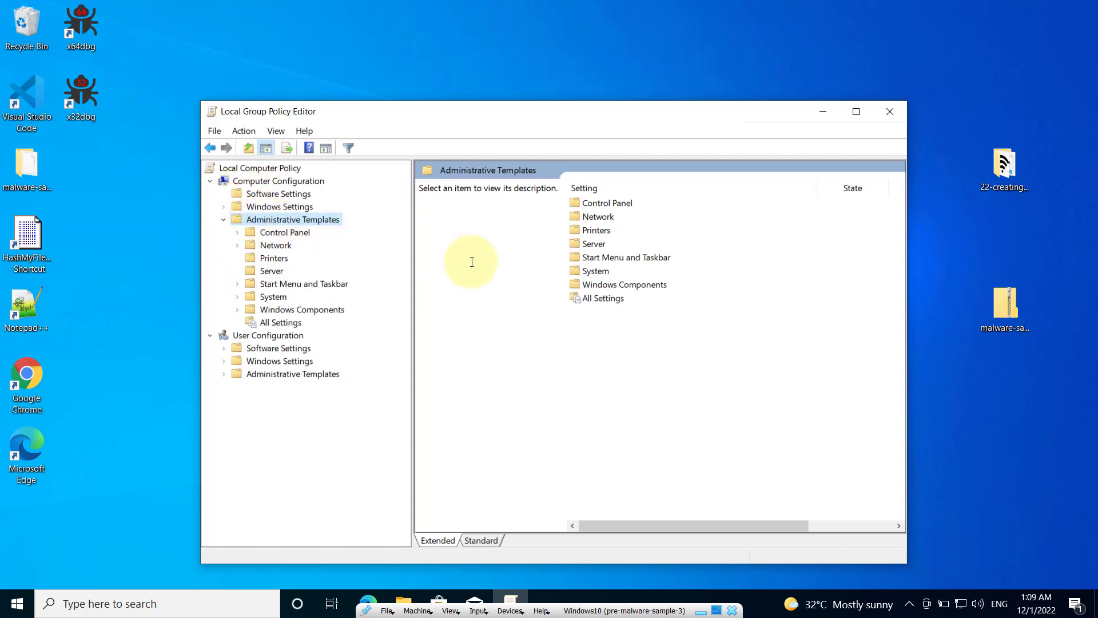
{"action": "double_click", "coordinate": [595, 285]}
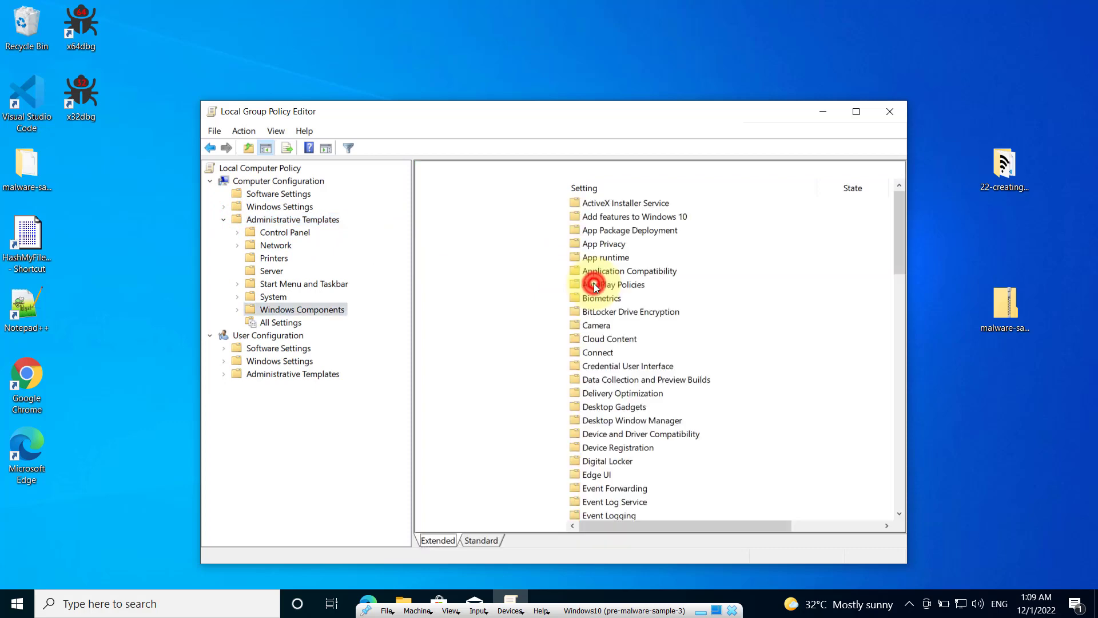
{"action": "scroll", "coordinate": [653, 261], "scroll_direction": "down", "scroll_amount": 1}
{"action": "scroll", "coordinate": [653, 262], "scroll_direction": "down", "scroll_amount": 9}
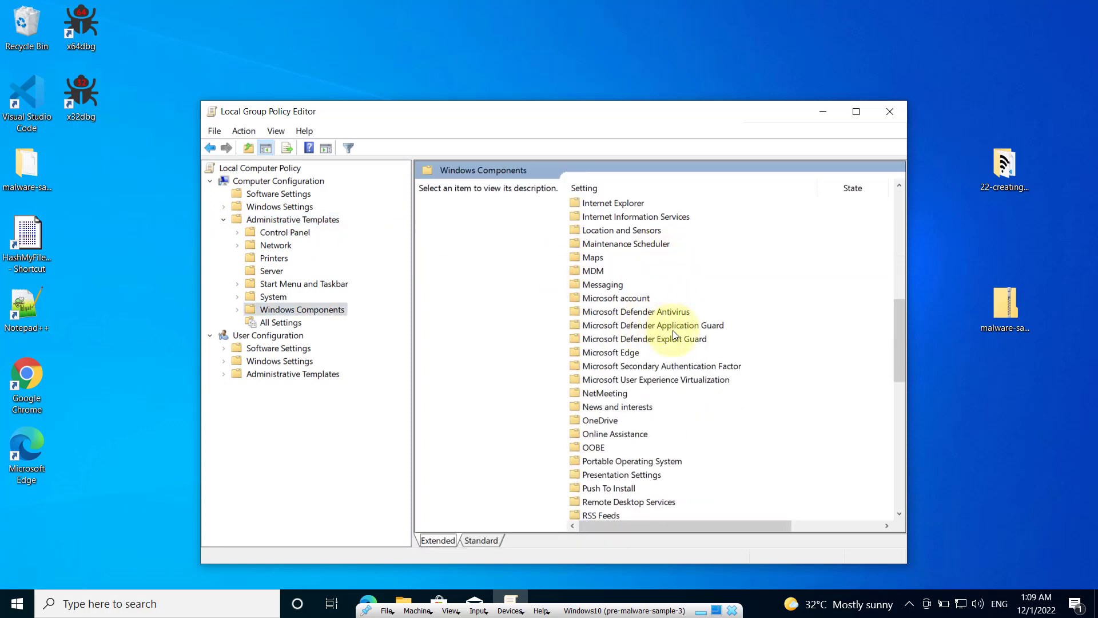
{"action": "double_click", "coordinate": [648, 312]}
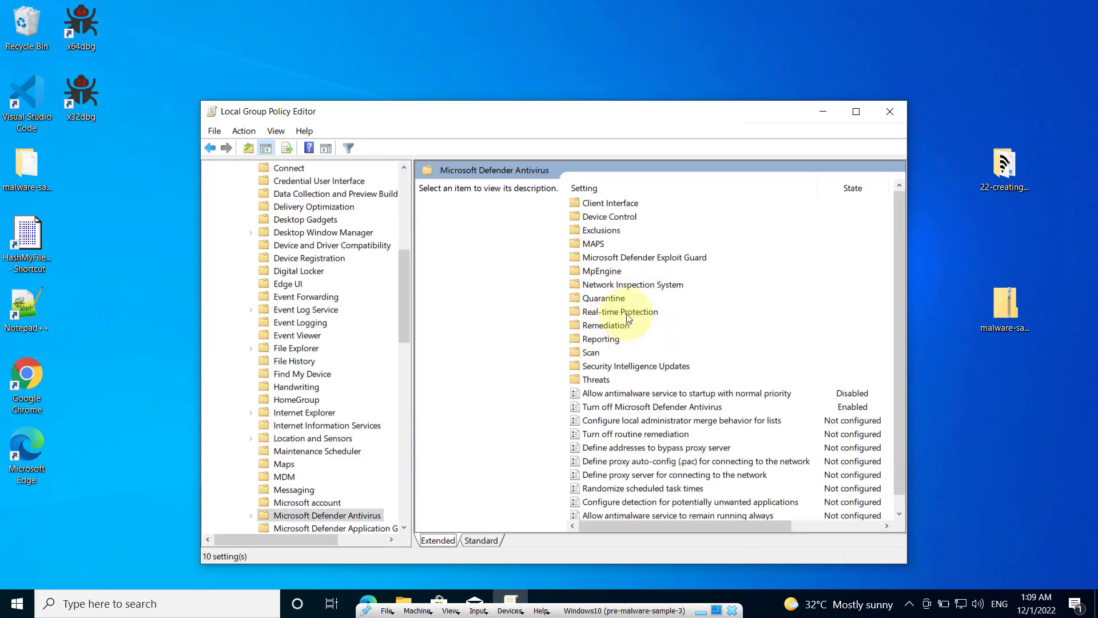
{"action": "double_click", "coordinate": [628, 314]}
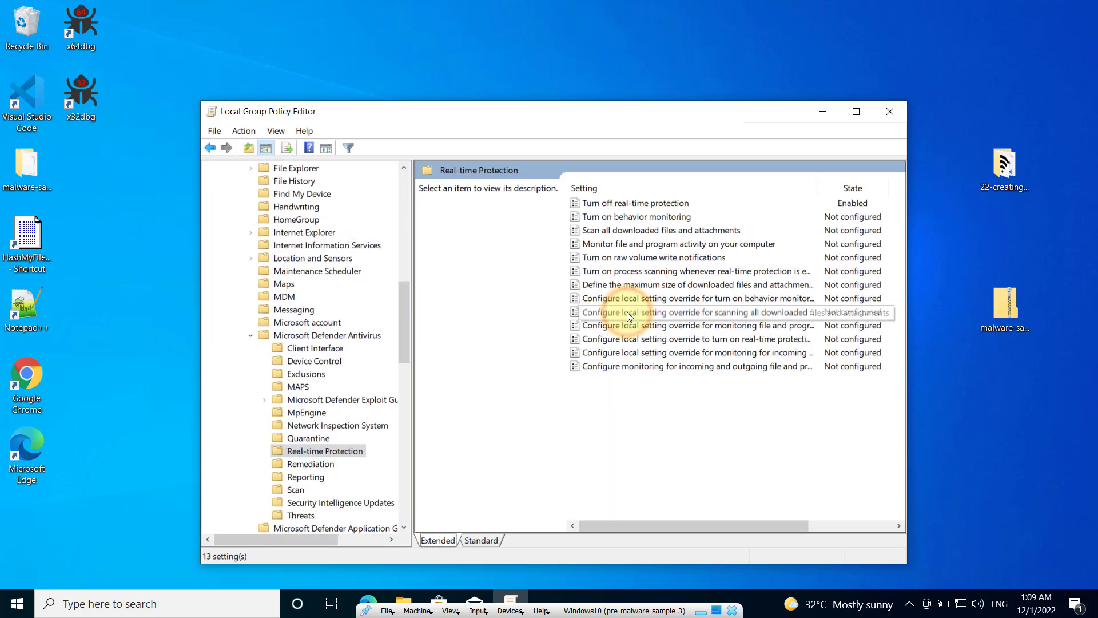
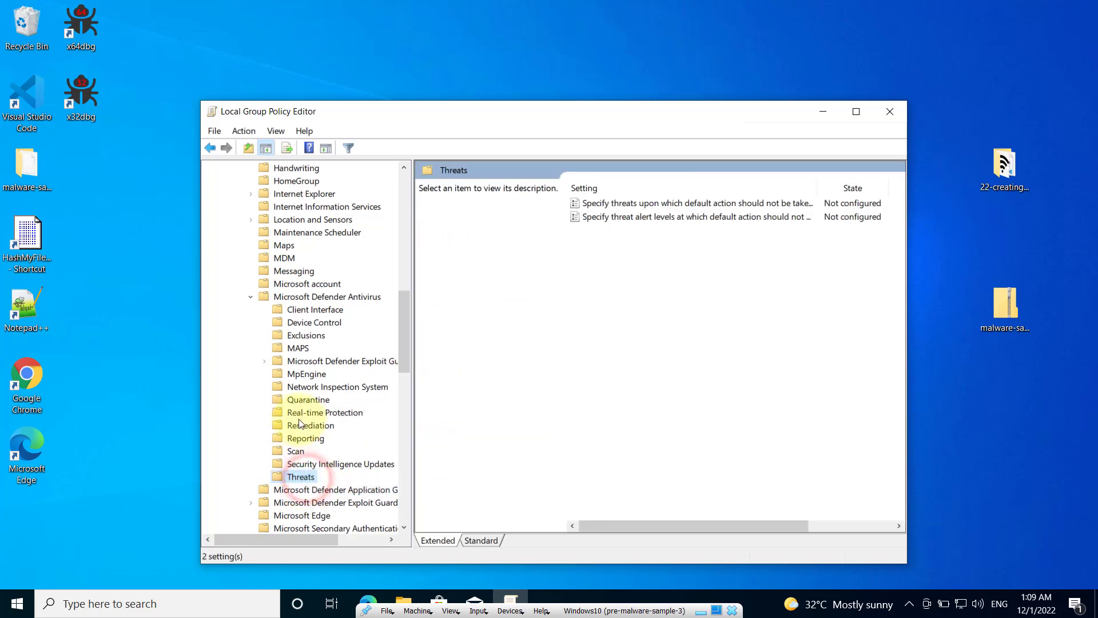
{"action": "double_click", "coordinate": [304, 297]}
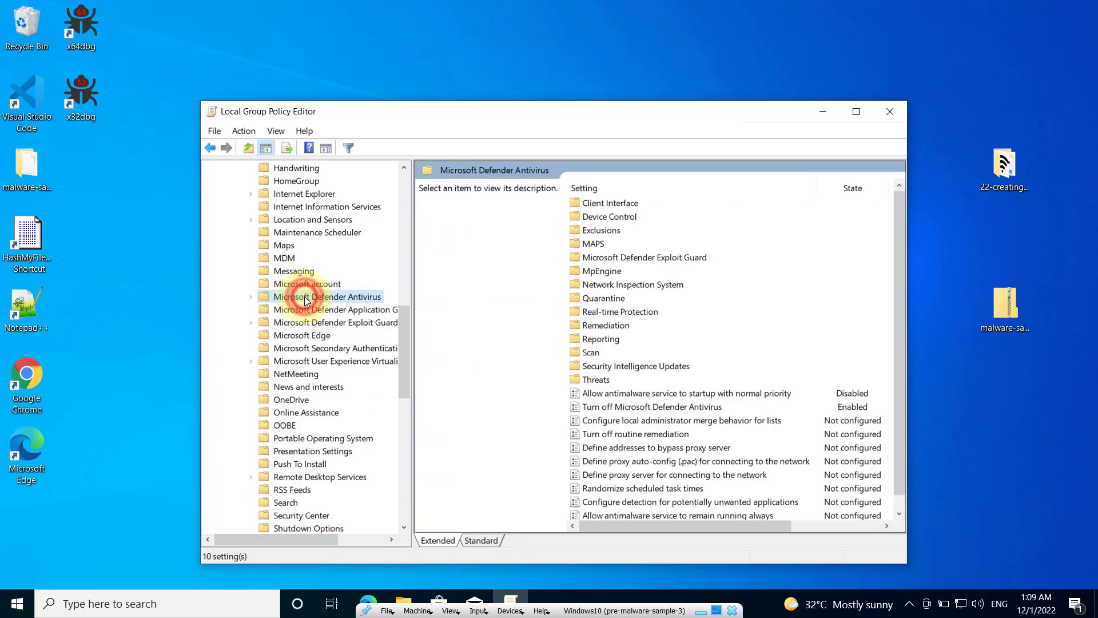
{"action": "scroll", "coordinate": [675, 297], "scroll_direction": "down", "scroll_amount": 1}
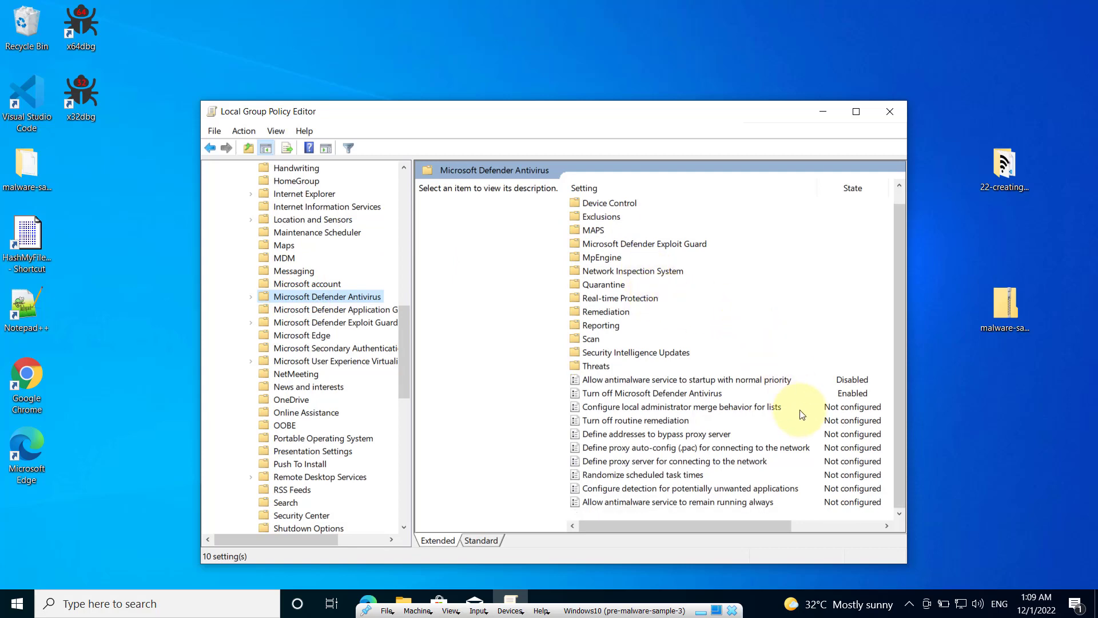
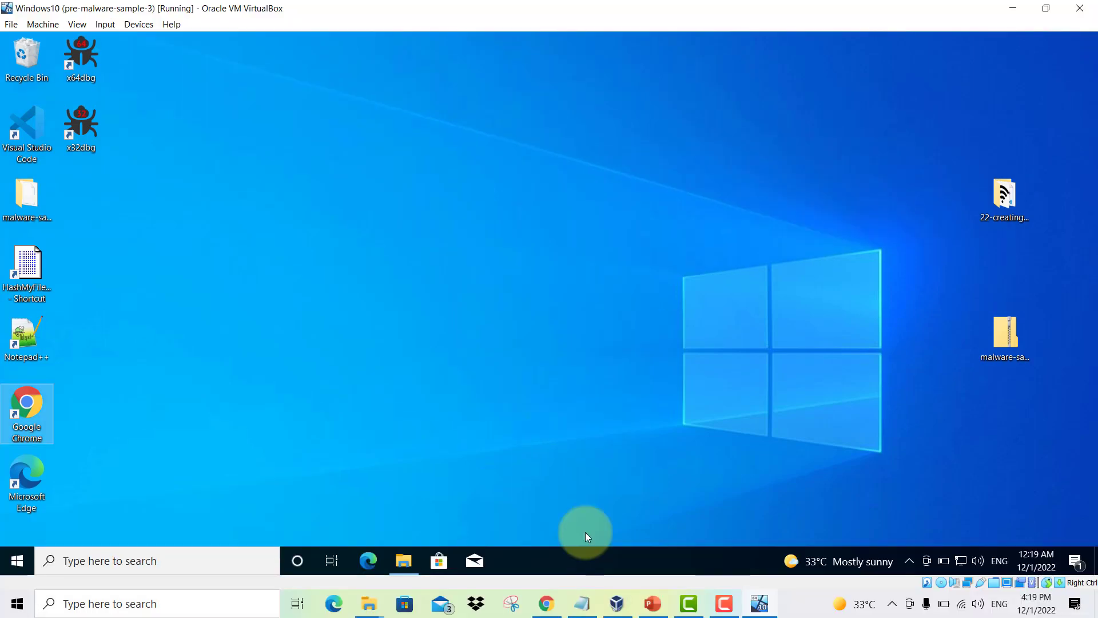
Review the "Configuring the VM" slide in PowerPoint, then minimize PowerPoint to return to the virtual machine.
{"action": "left_click", "coordinate": [646, 605]}
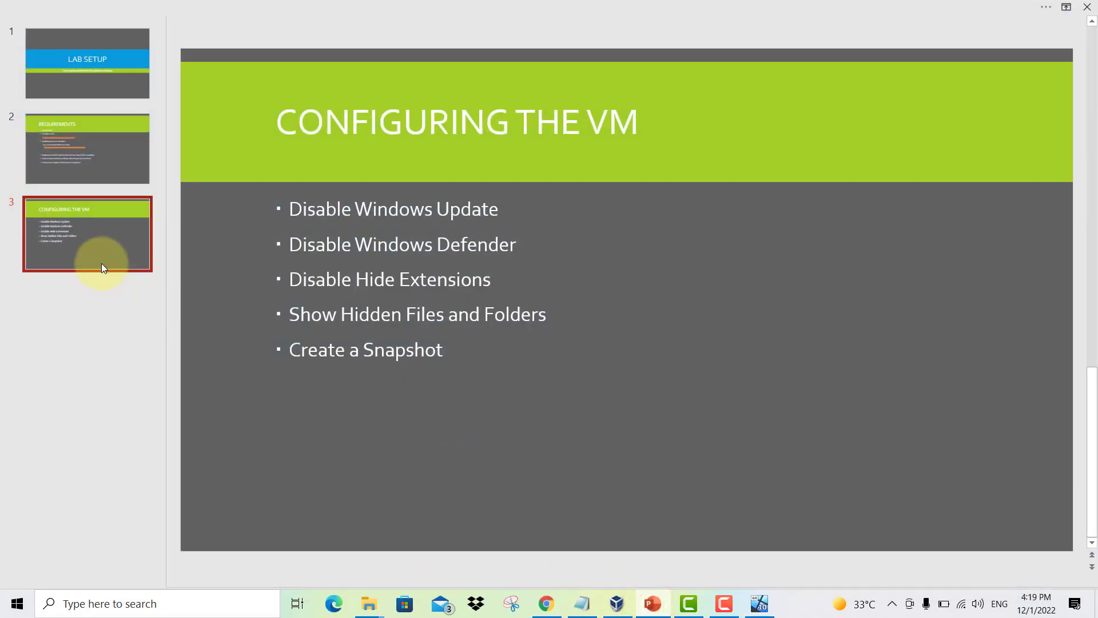
{"action": "left_click", "coordinate": [104, 255]}
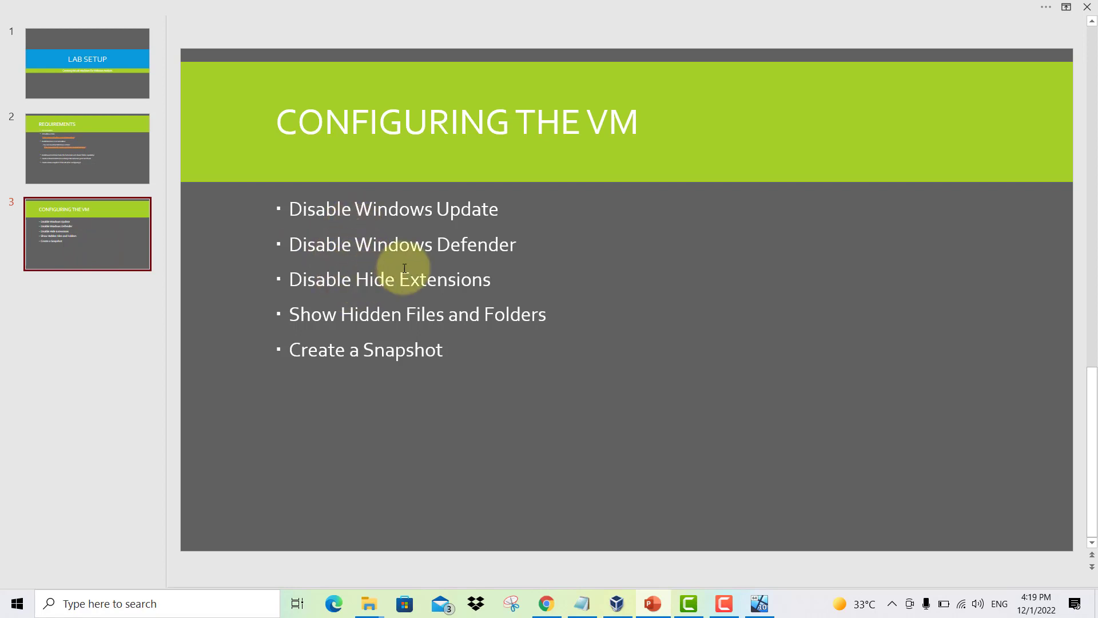
{"action": "left_click", "coordinate": [963, 23]}
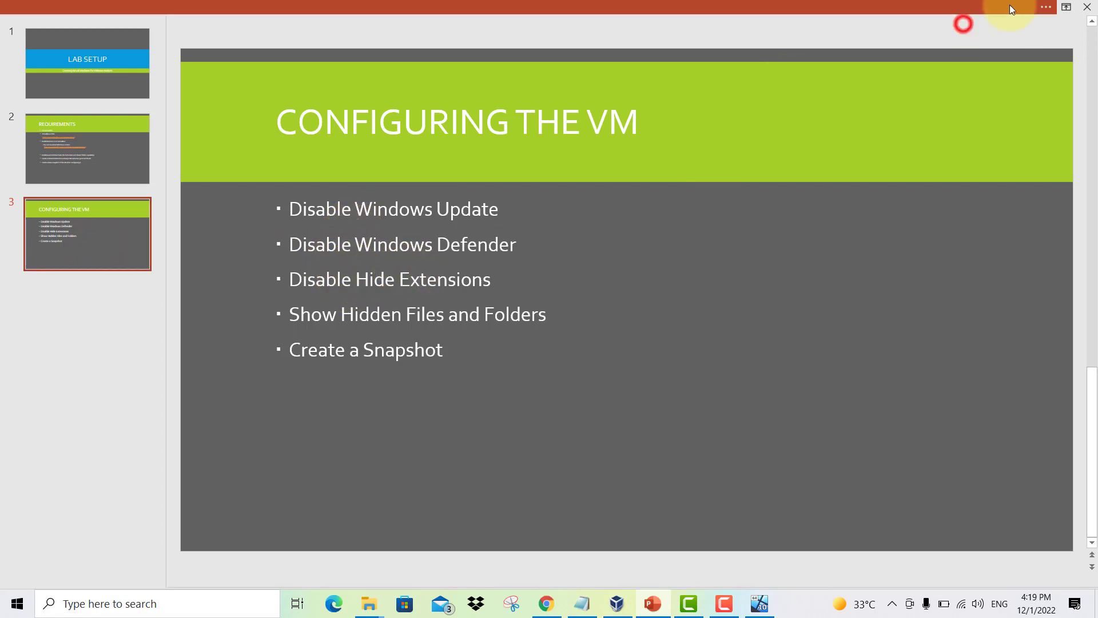
{"action": "left_click", "coordinate": [1006, 4]}
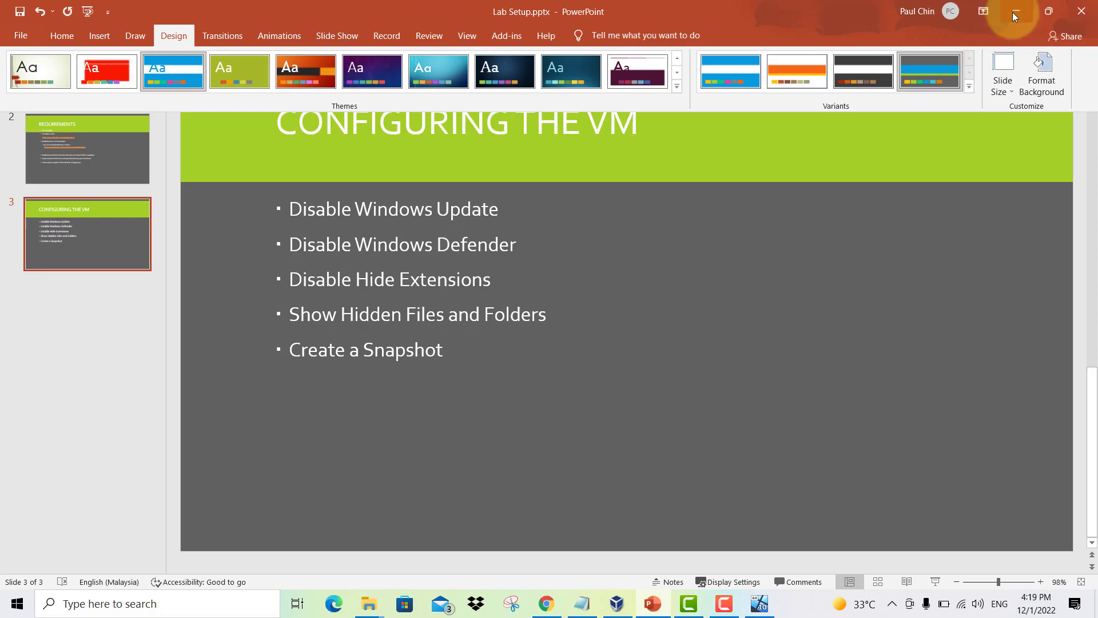
{"action": "left_click", "coordinate": [1012, 12]}
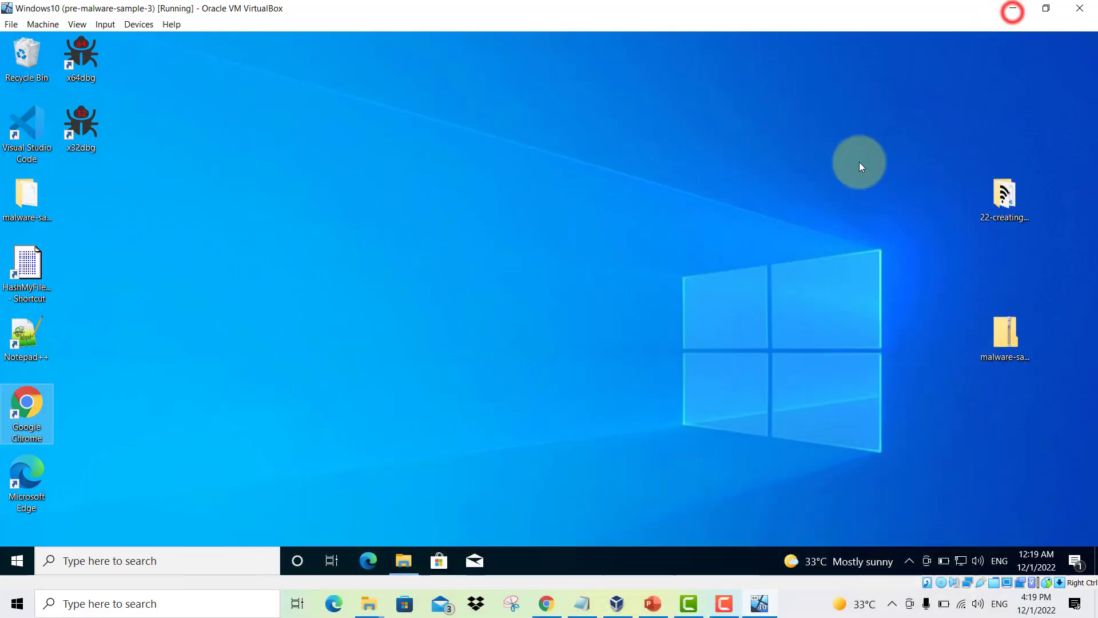
Examine the file extensions in the malware-sample-3 folder and in C:\Program Files\Internet Explorer, then close the folder window.
{"action": "double_click", "coordinate": [34, 208]}
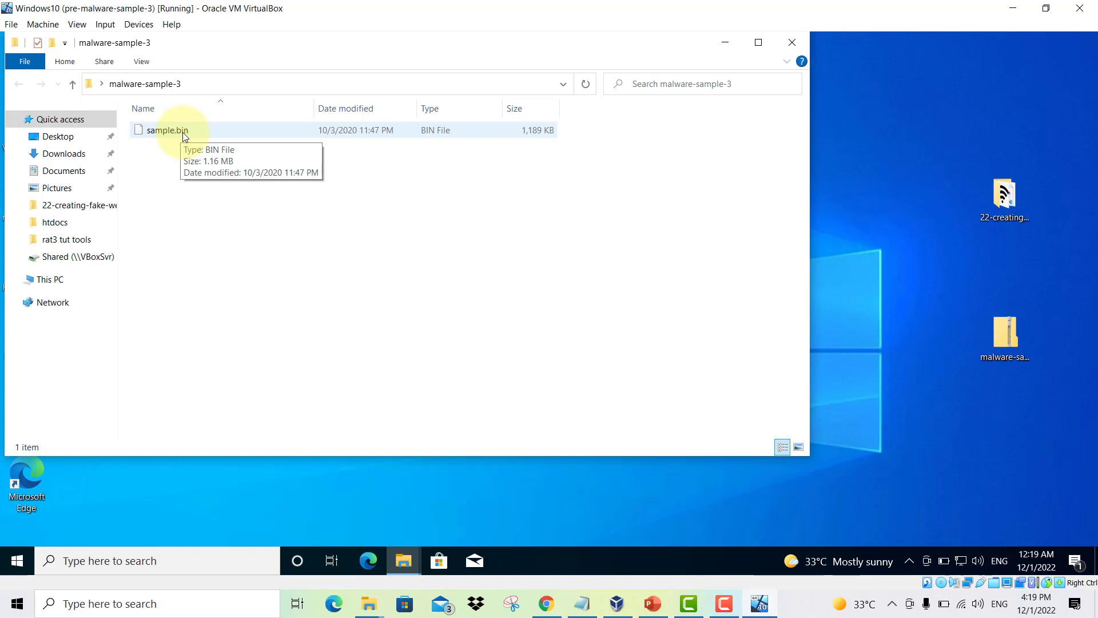
{"action": "left_click", "coordinate": [64, 239]}
{"action": "left_click", "coordinate": [50, 279]}
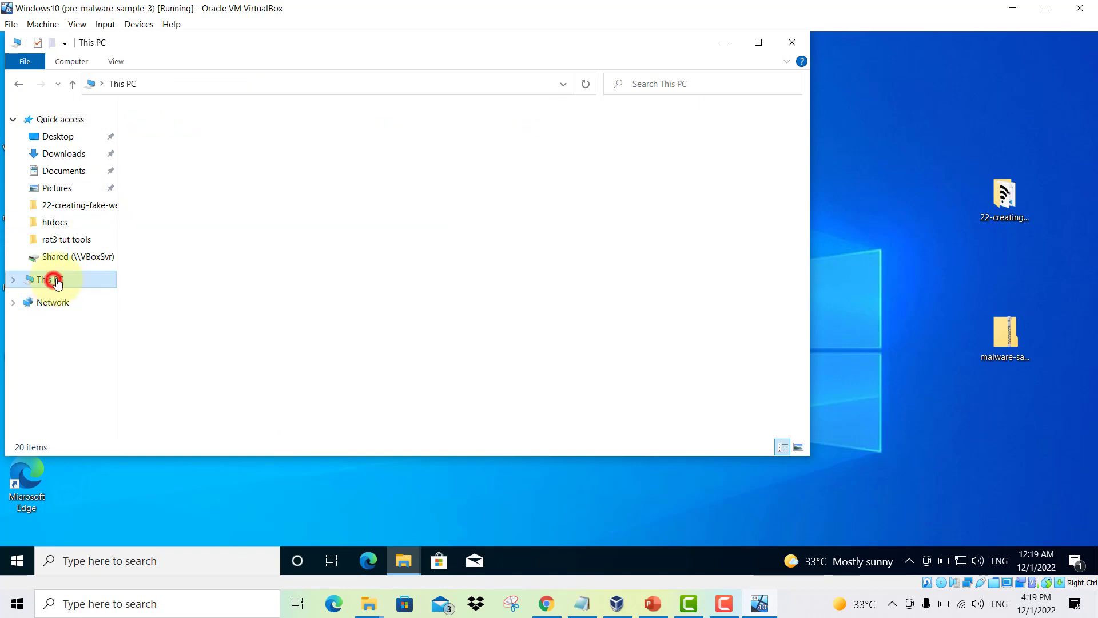
{"action": "double_click", "coordinate": [209, 277]}
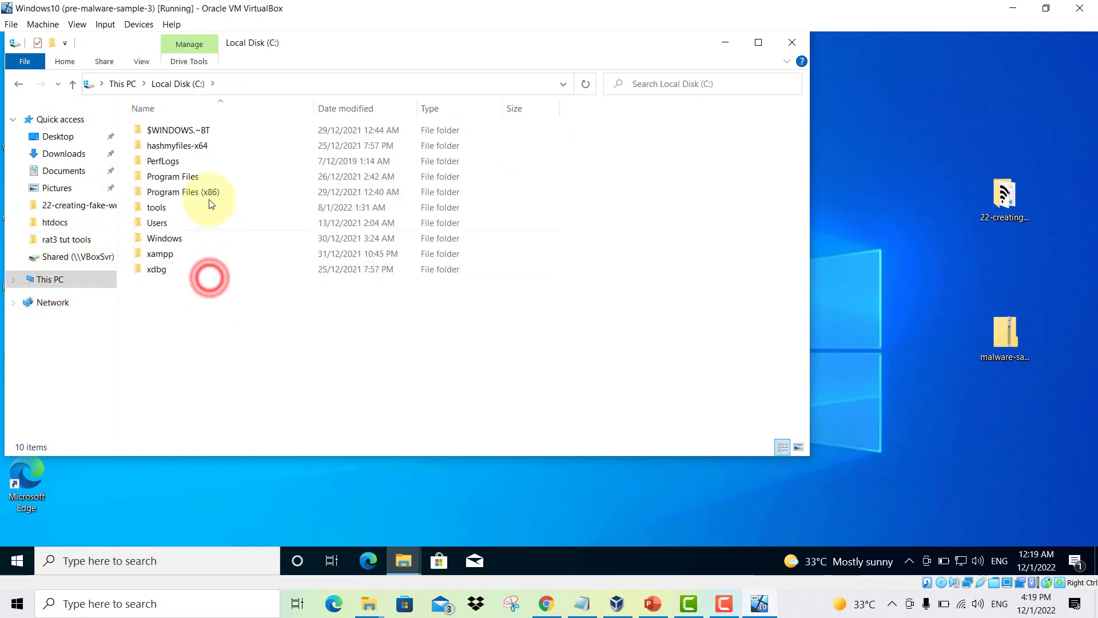
{"action": "double_click", "coordinate": [174, 177]}
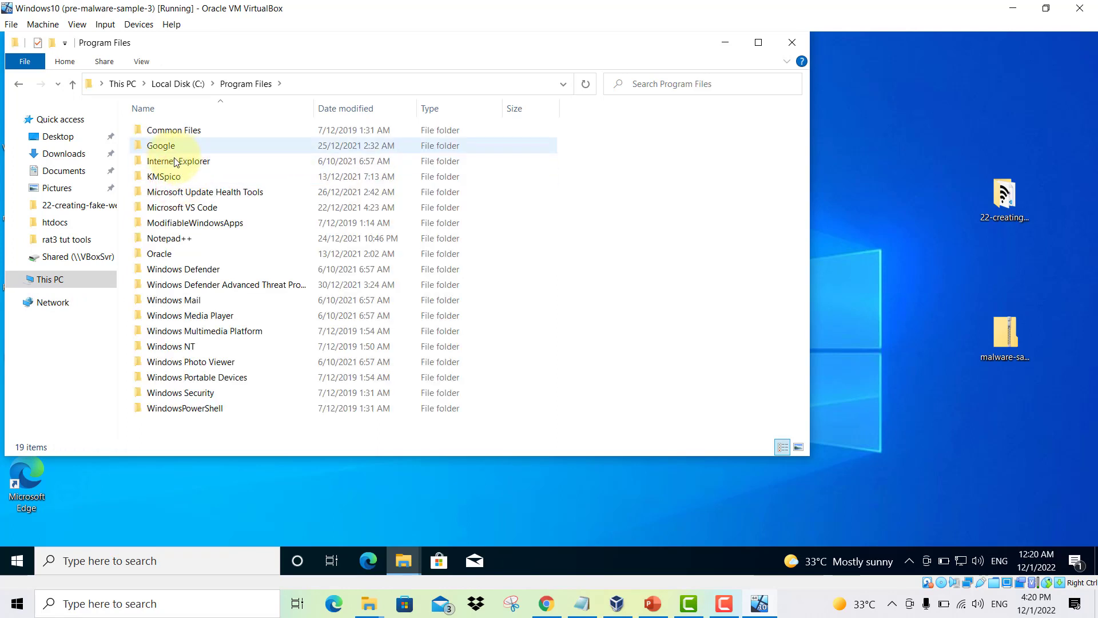
{"action": "double_click", "coordinate": [175, 163]}
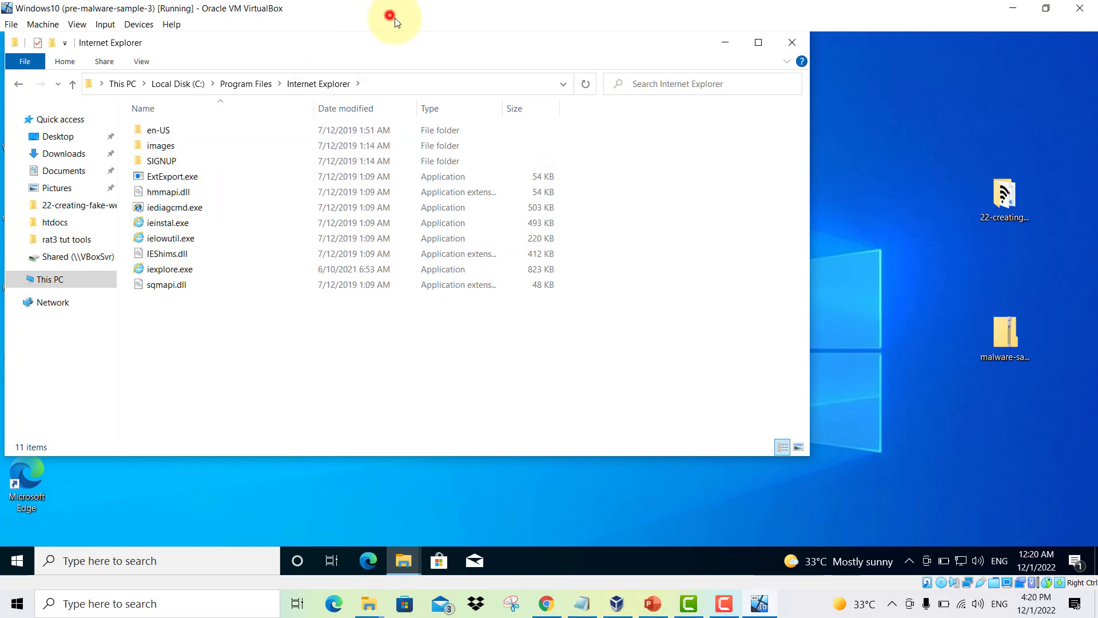
{"action": "left_click_drag", "start_coordinate": [393, 12], "coordinate": [412, 38]}
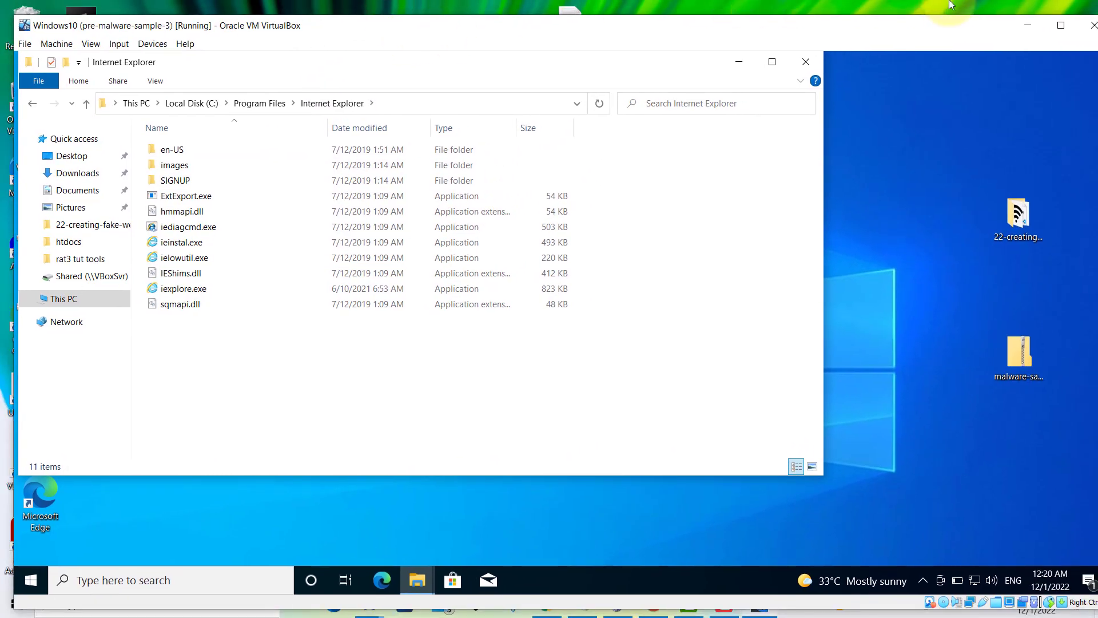
{"action": "left_click", "coordinate": [1060, 25]}
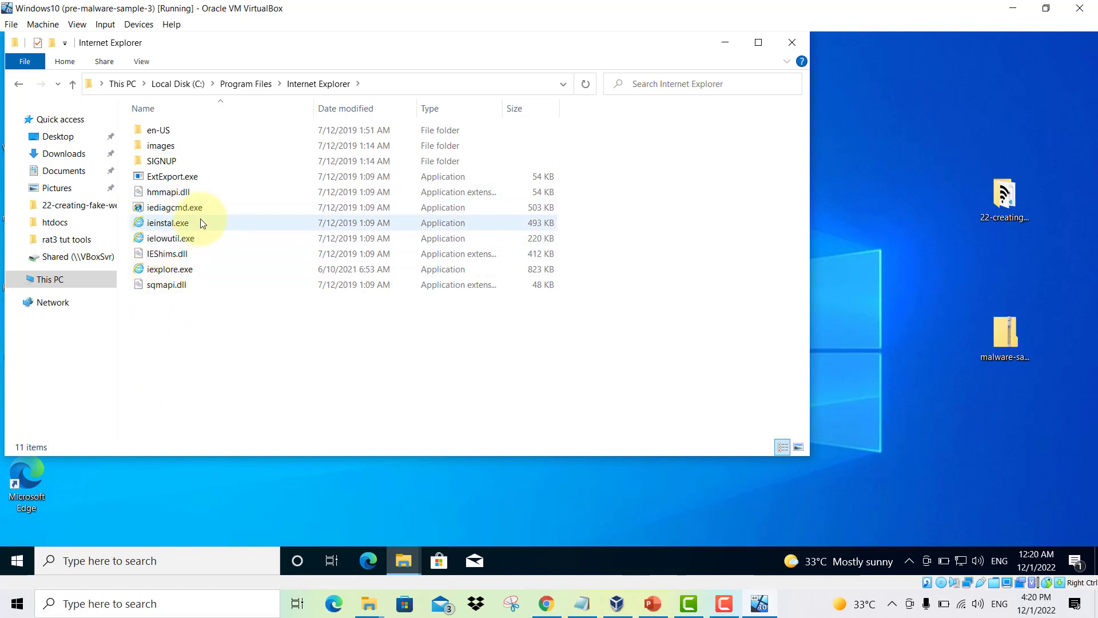
{"action": "mouse_move", "coordinate": [200, 218]}
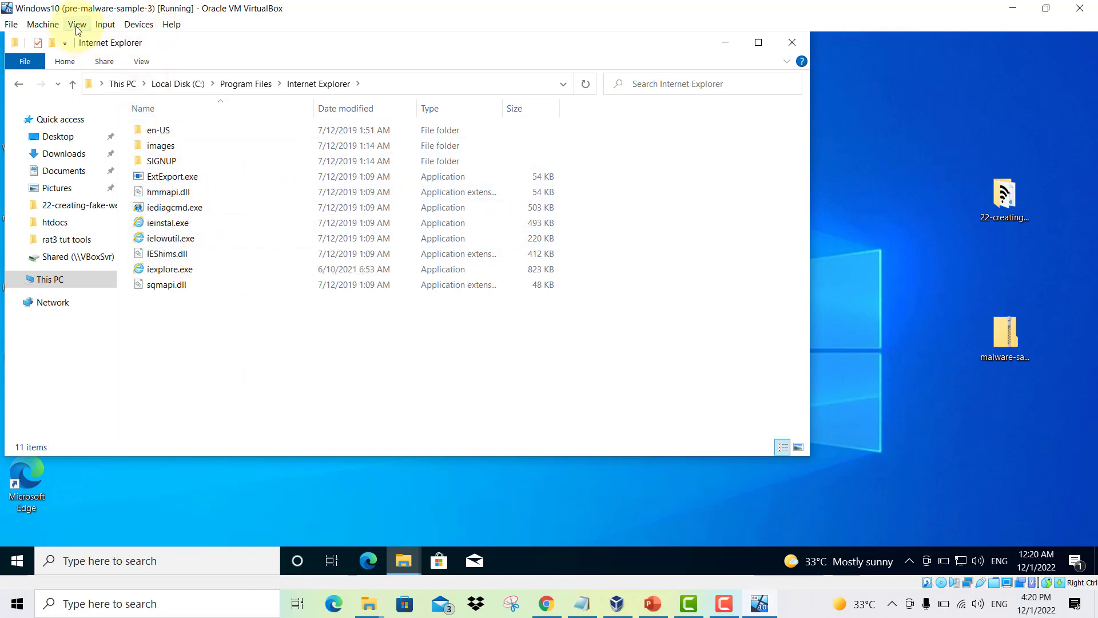
{"action": "left_click", "coordinate": [790, 43]}
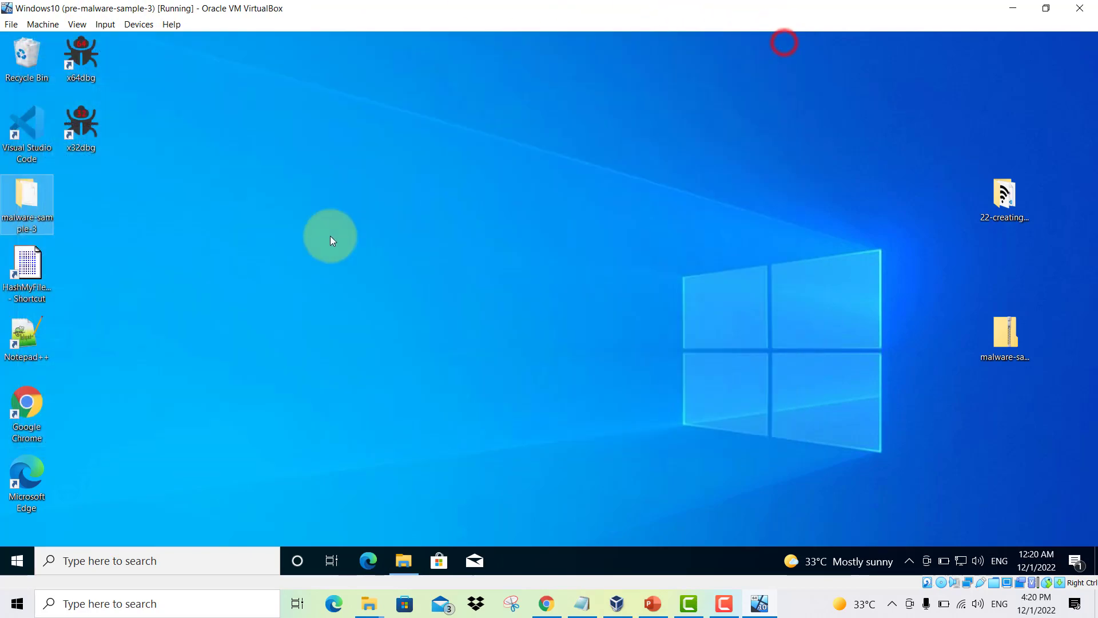
Switch the virtual machine to full-screen mode and maximize the guest's File Explorer window showing the Shared (Z:) drive.
{"action": "left_click", "coordinate": [97, 24]}
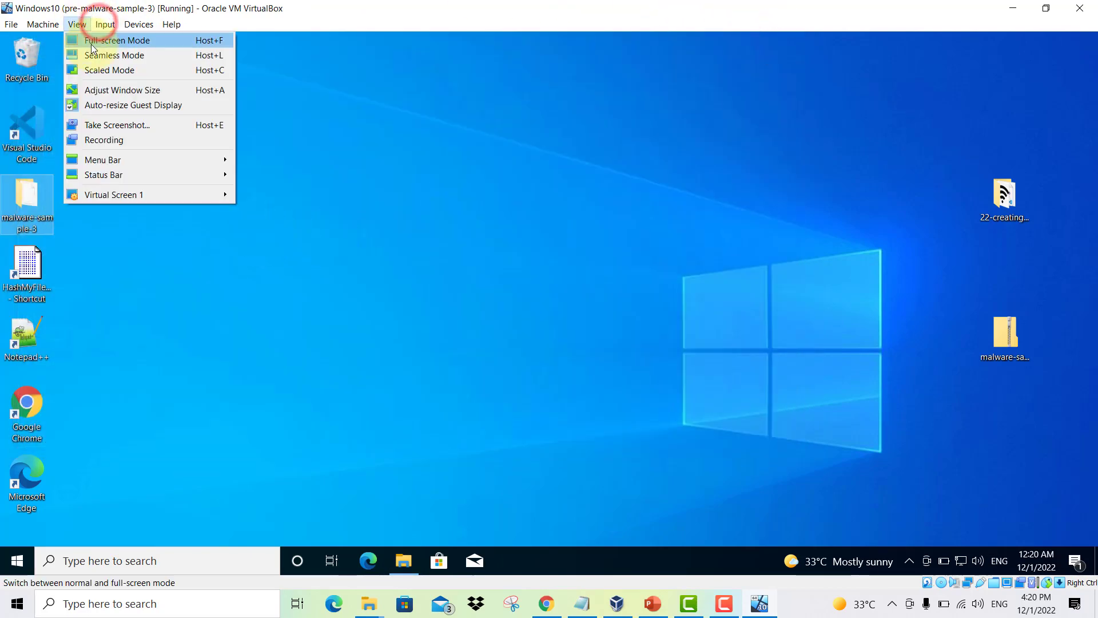
{"action": "left_click", "coordinate": [91, 42]}
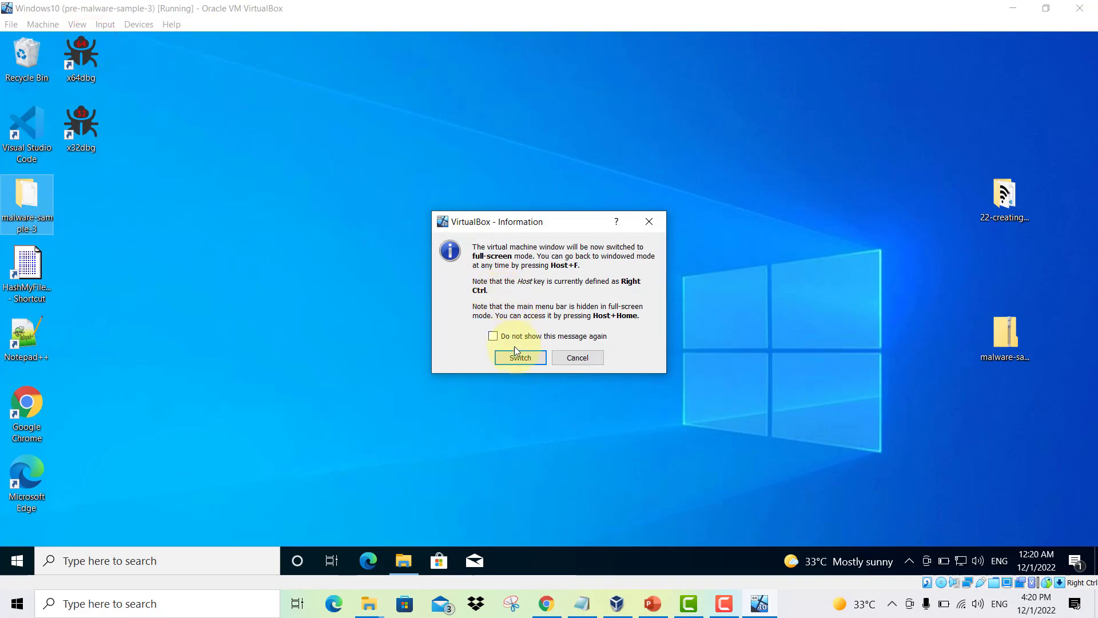
{"action": "left_click", "coordinate": [518, 357]}
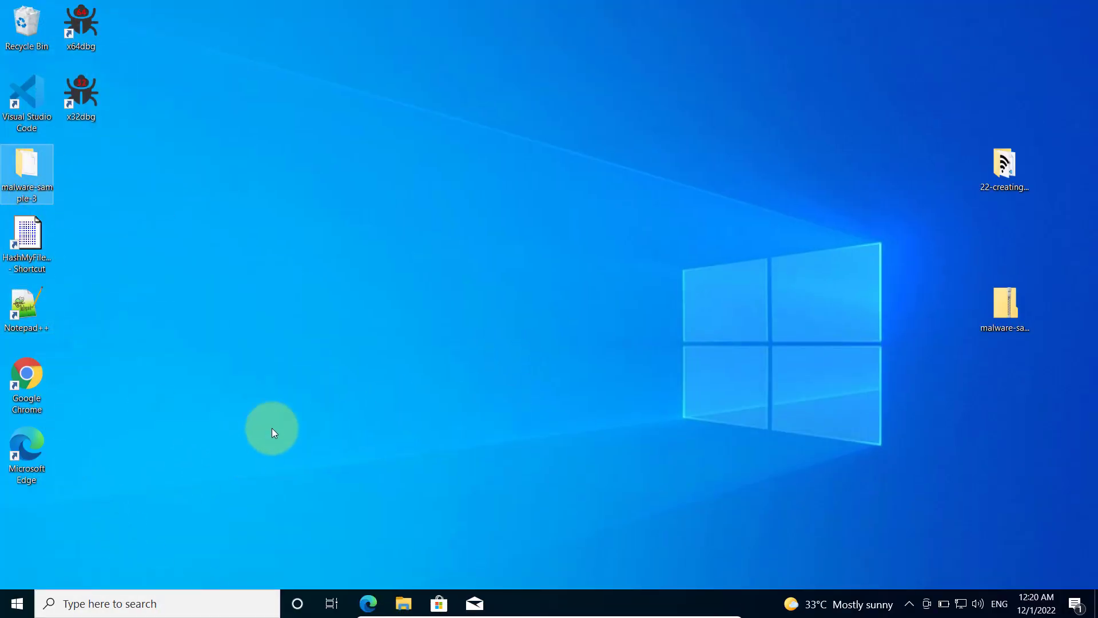
{"action": "left_click", "coordinate": [403, 605]}
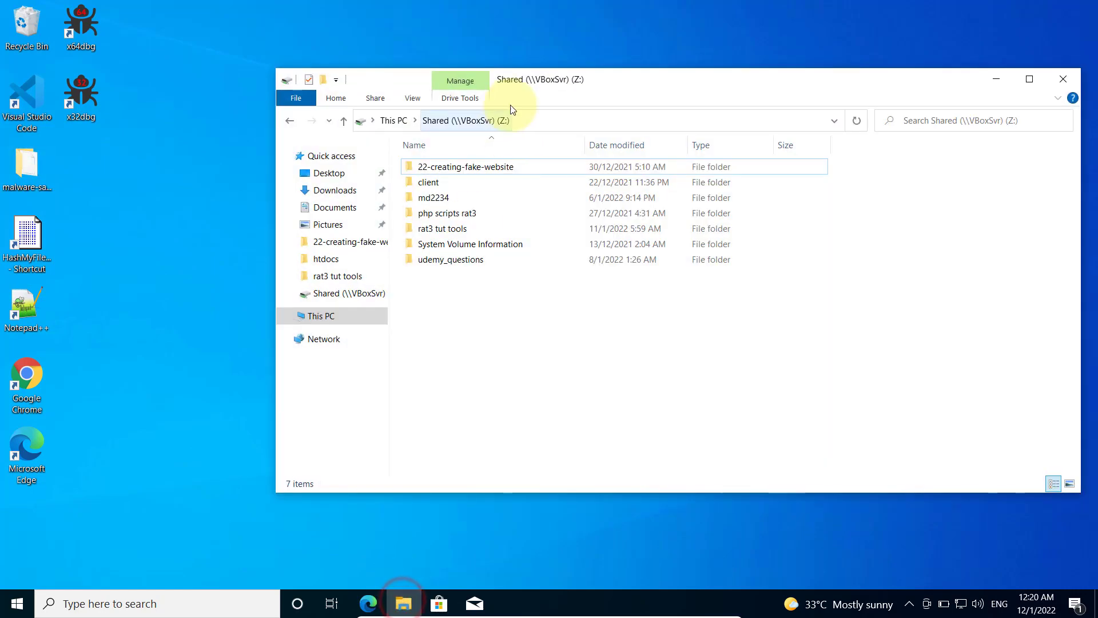
{"action": "left_click", "coordinate": [1029, 80]}
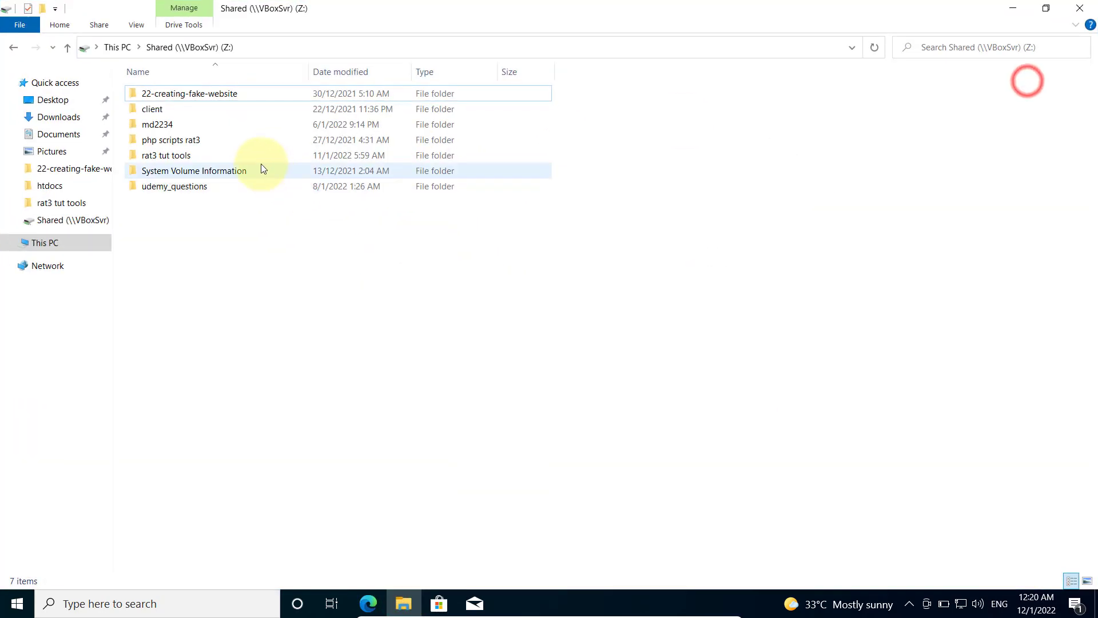
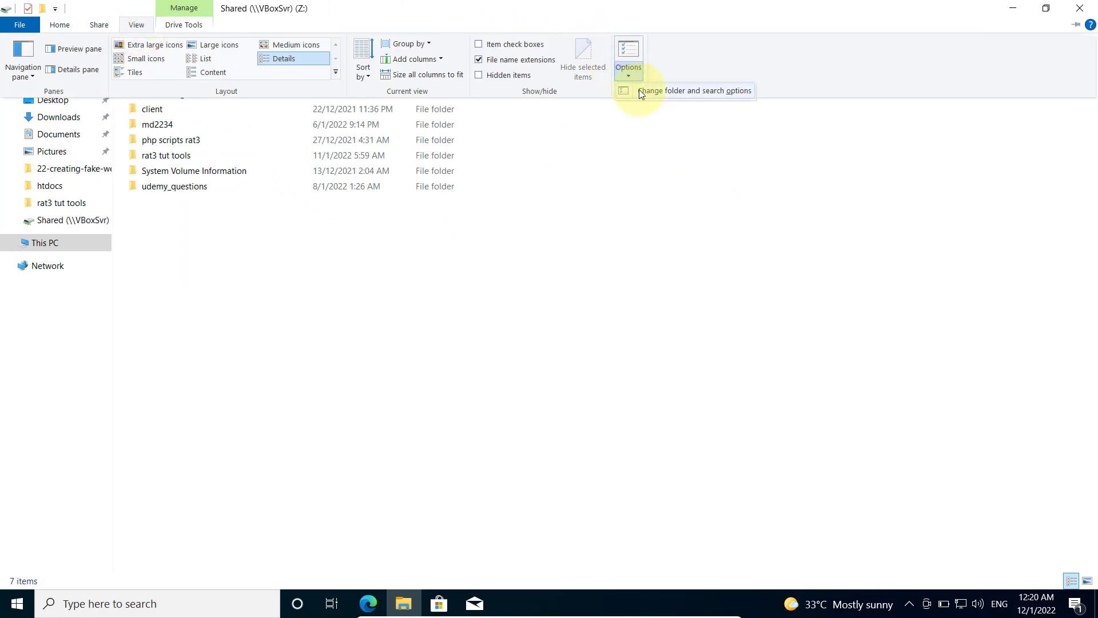
Open the advanced view settings in the guest's Folder Options and examine the hidden-files and file-extension options.
{"action": "left_click", "coordinate": [640, 92]}
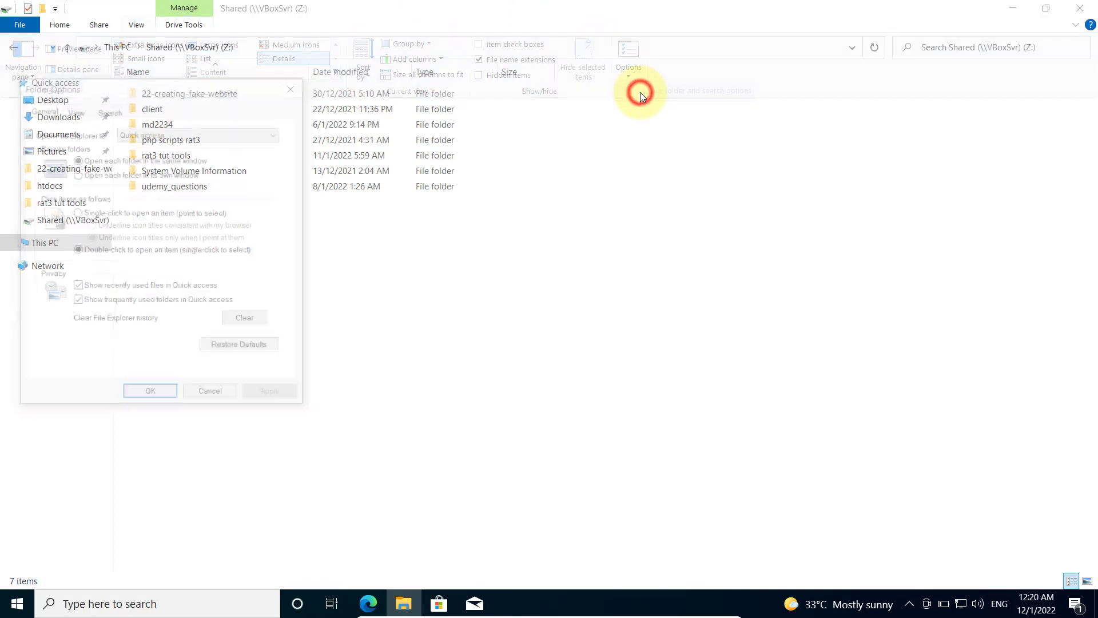
{"action": "left_click", "coordinate": [78, 109]}
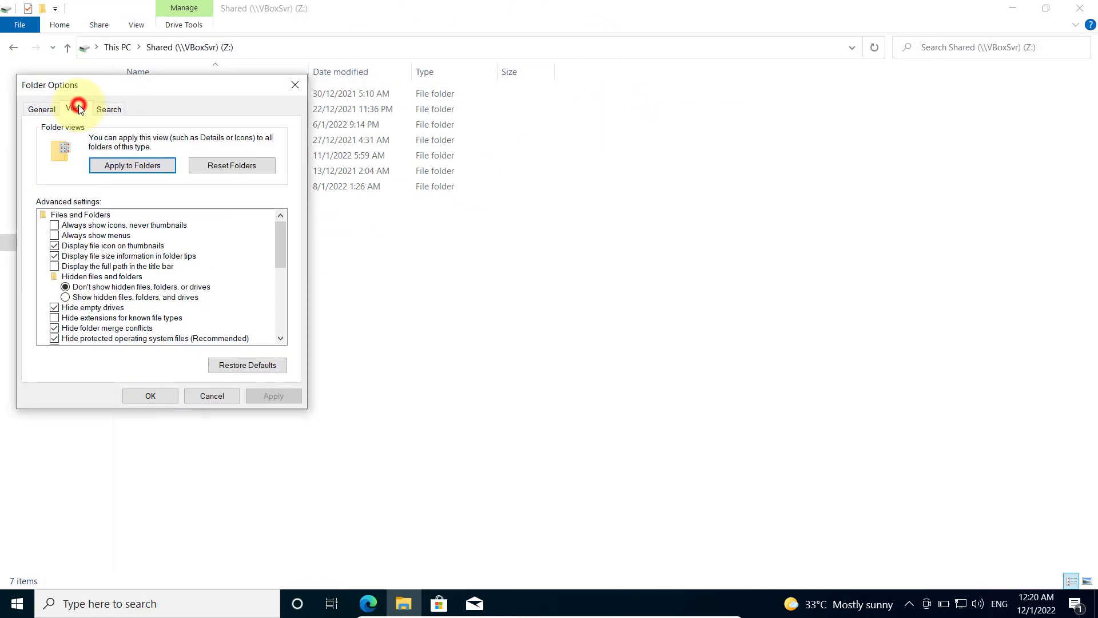
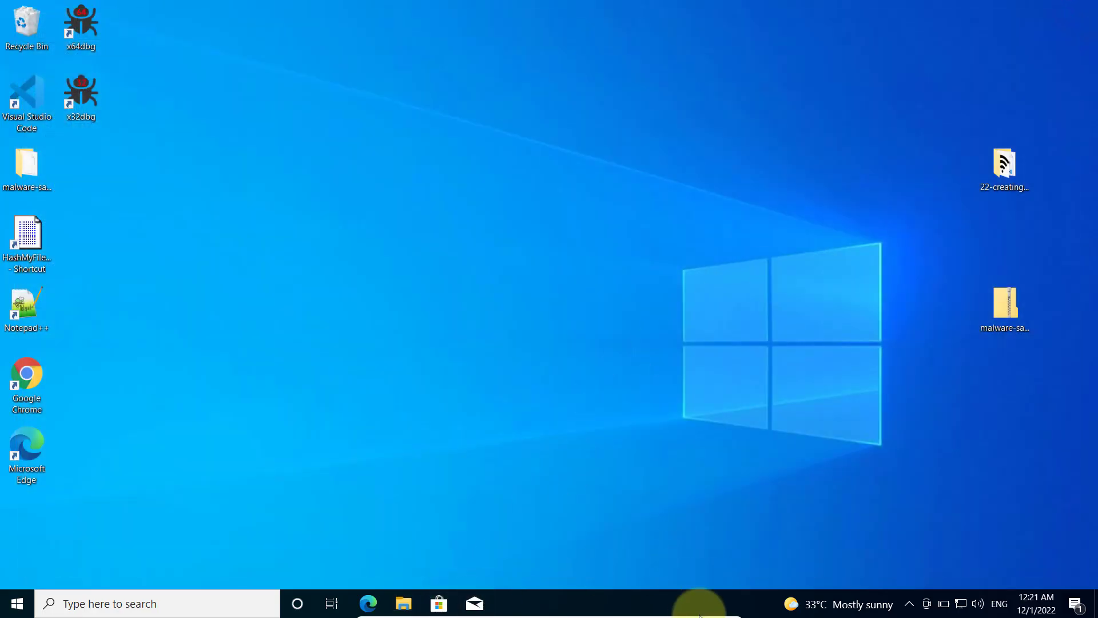
Review the "Configuring the VM" slide in PowerPoint, minimize PowerPoint, and take the virtual machine out of full-screen mode.
{"action": "mouse_move", "coordinate": [719, 615]}
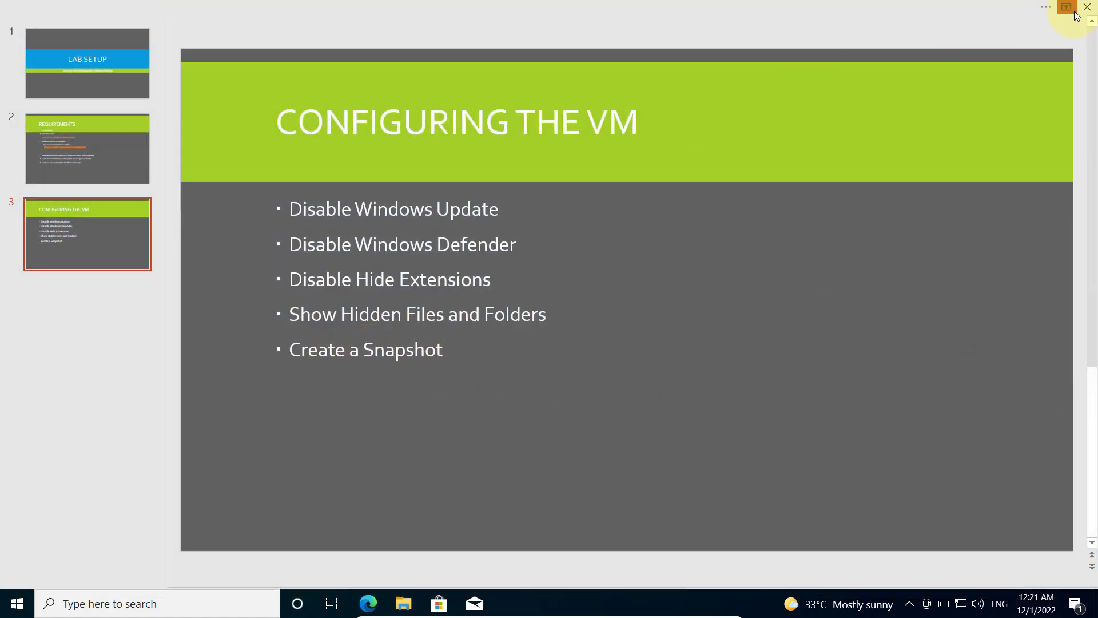
{"action": "left_click", "coordinate": [969, 2]}
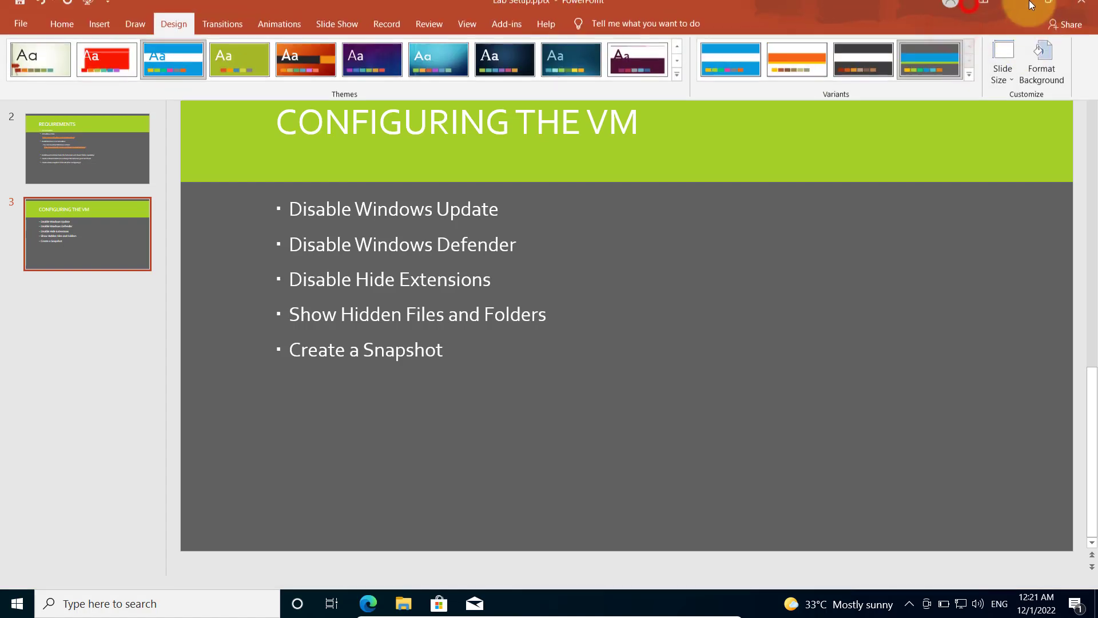
{"action": "left_click", "coordinate": [1016, 12]}
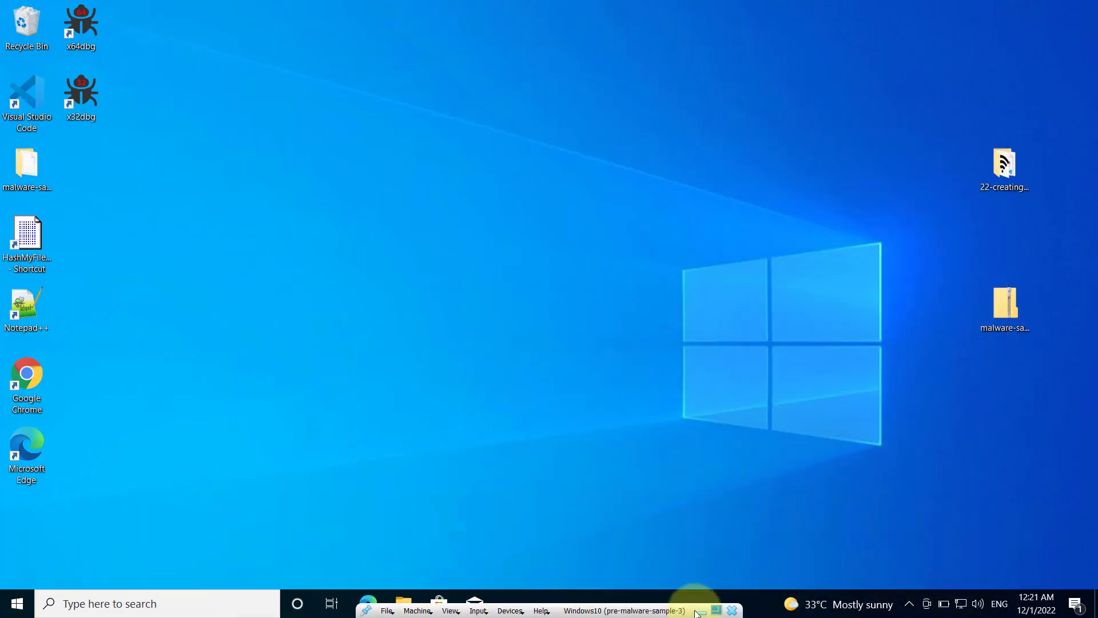
{"action": "left_click", "coordinate": [715, 612]}
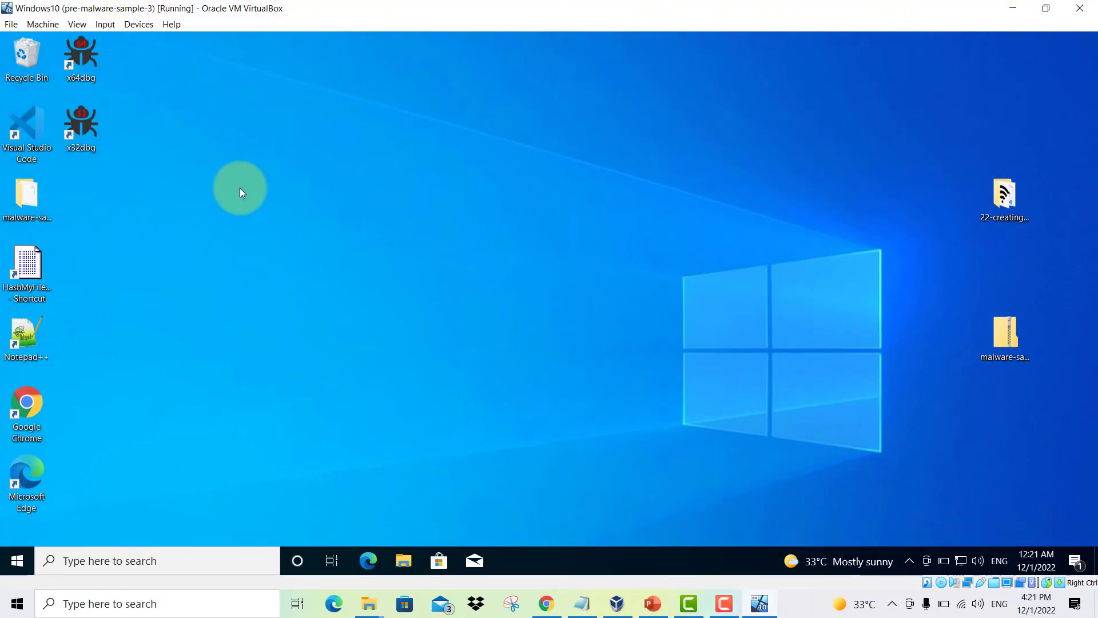
Open the Take Snapshot dialog for the running Windows10 virtual machine, look at its name field, and cancel it.
{"action": "left_click", "coordinate": [127, 26]}
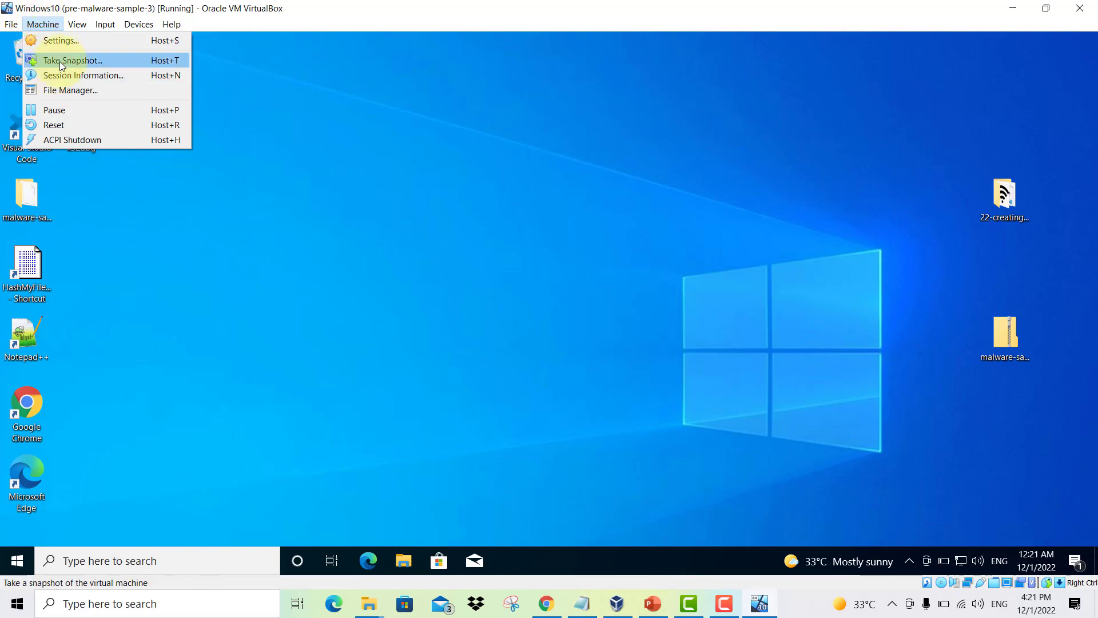
{"action": "left_click", "coordinate": [62, 60]}
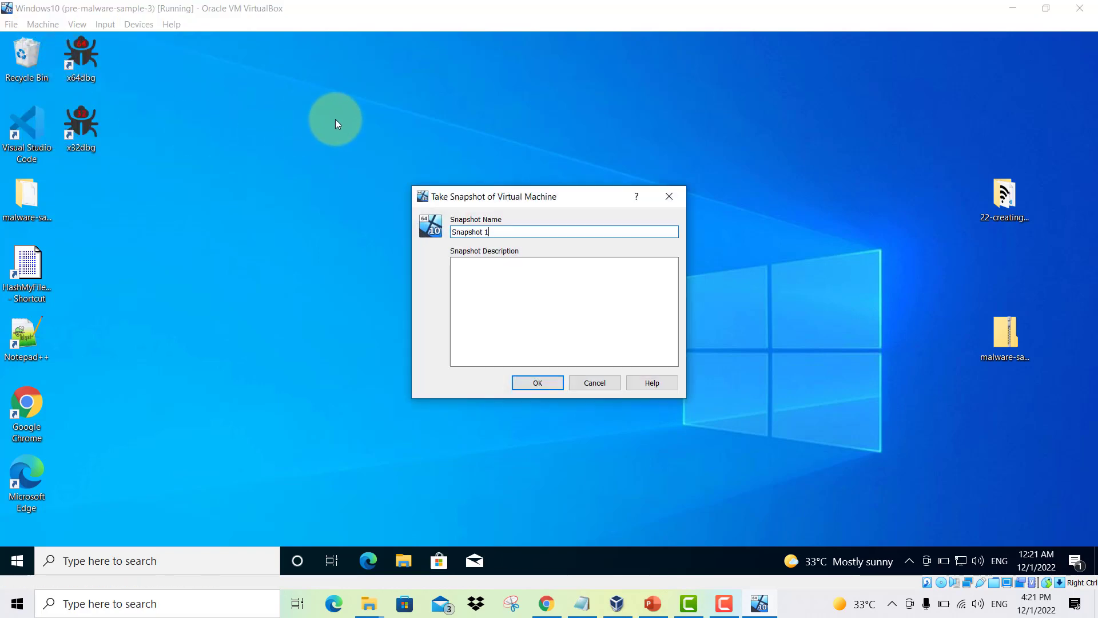
{"action": "left_click_drag", "start_coordinate": [490, 232], "coordinate": [453, 231]}
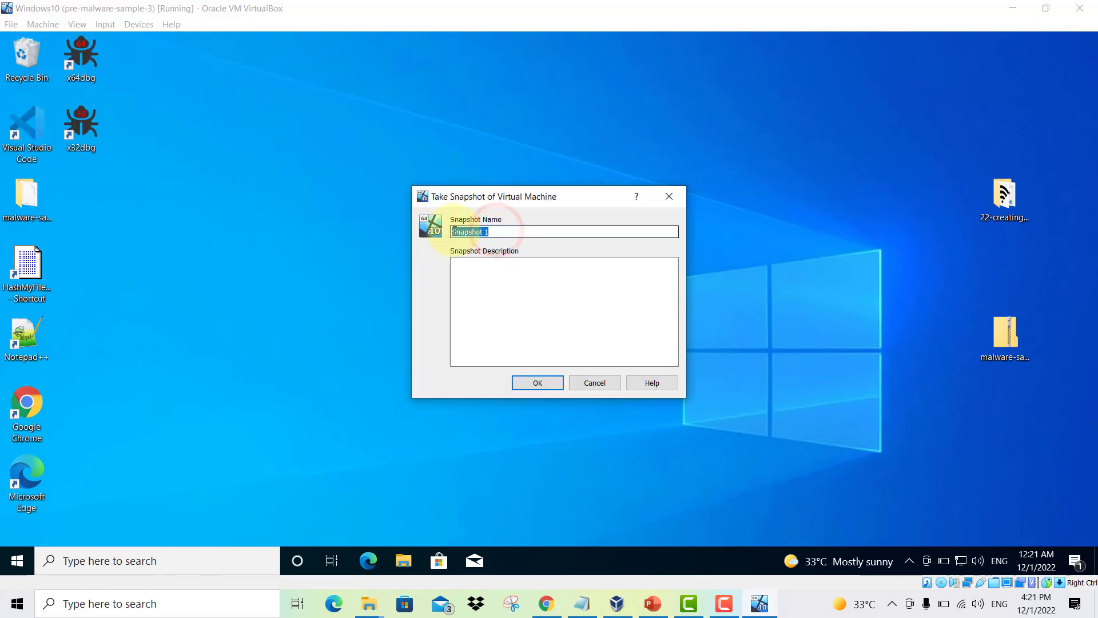
{"action": "left_click", "coordinate": [606, 383]}
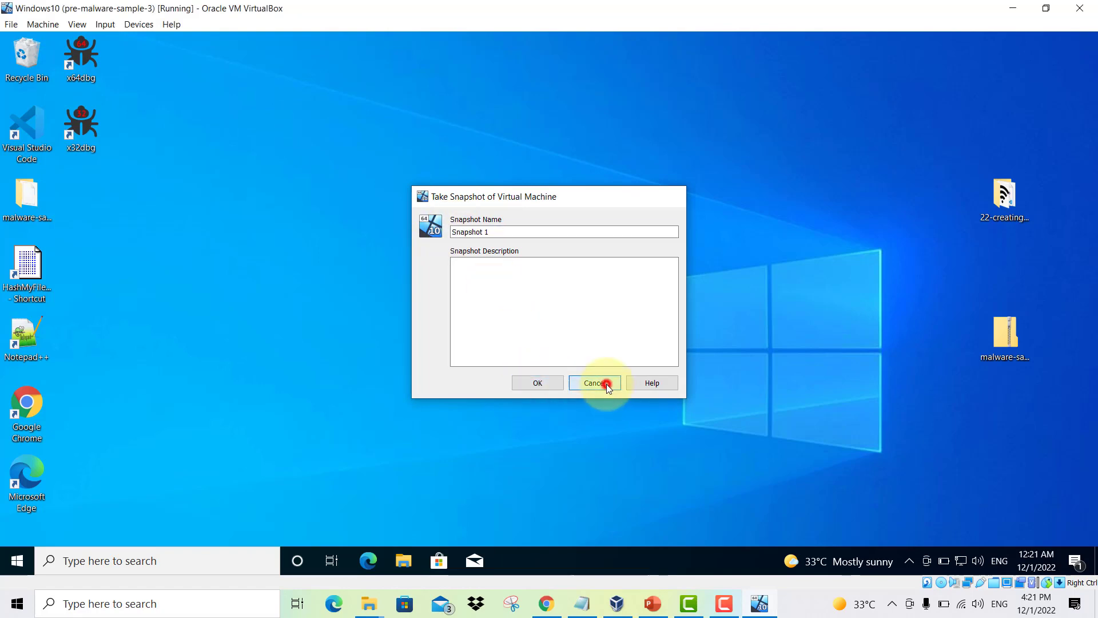
Switch to VirtualBox Manager and examine the Windows10 machine's snapshots, including Fresh Dec 13 2021 and pre-malware-sample-3, and whether they can be restored.
{"action": "left_click", "coordinate": [754, 602]}
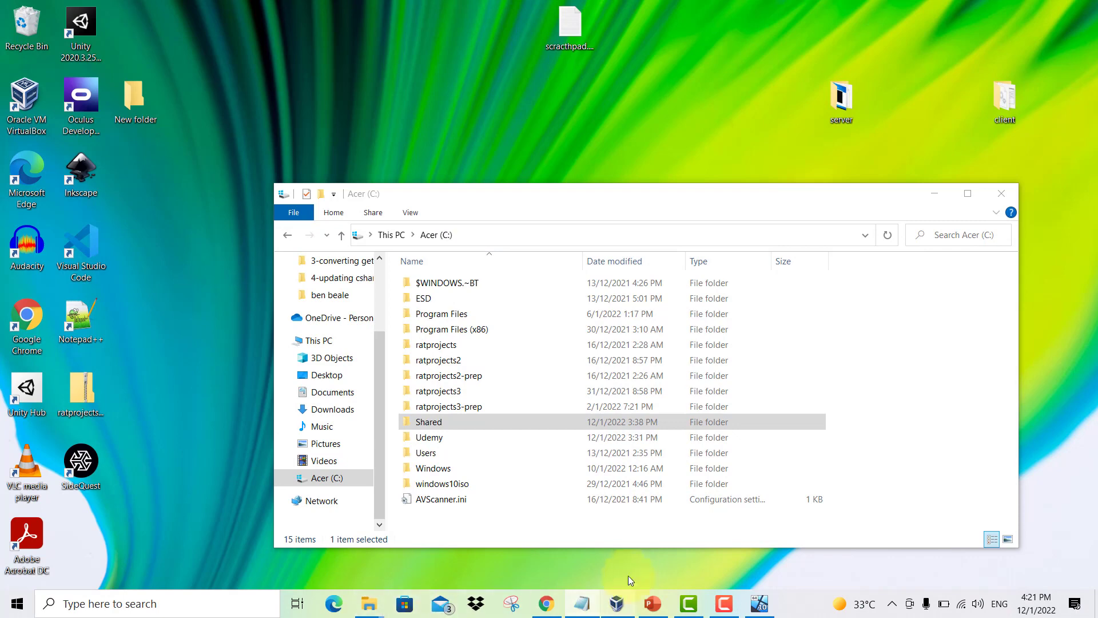
{"action": "left_click", "coordinate": [759, 605]}
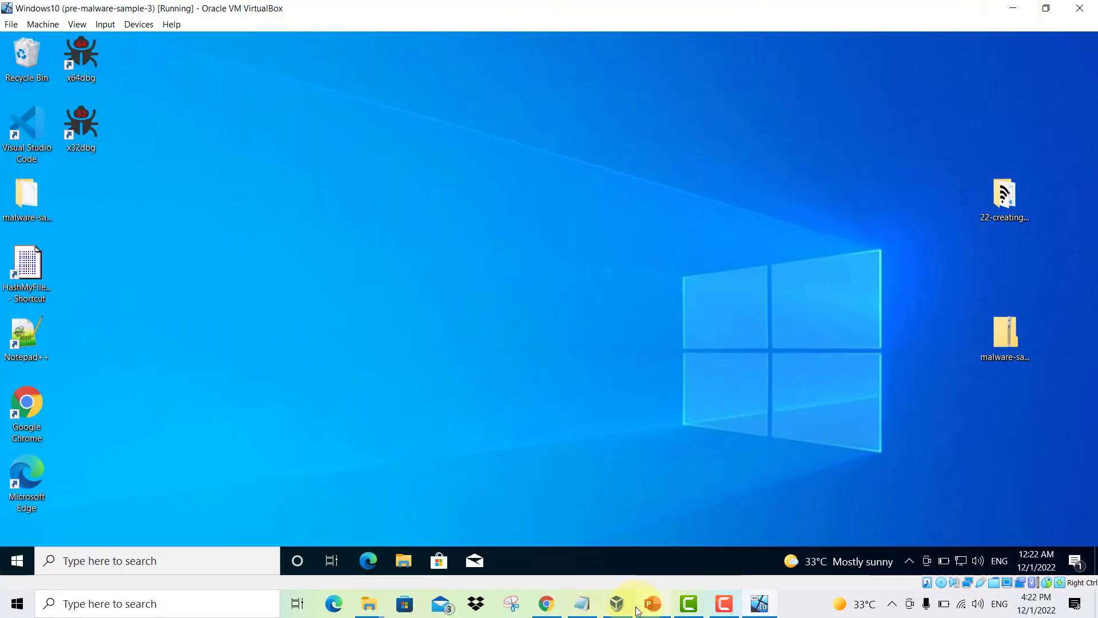
{"action": "left_click", "coordinate": [616, 604]}
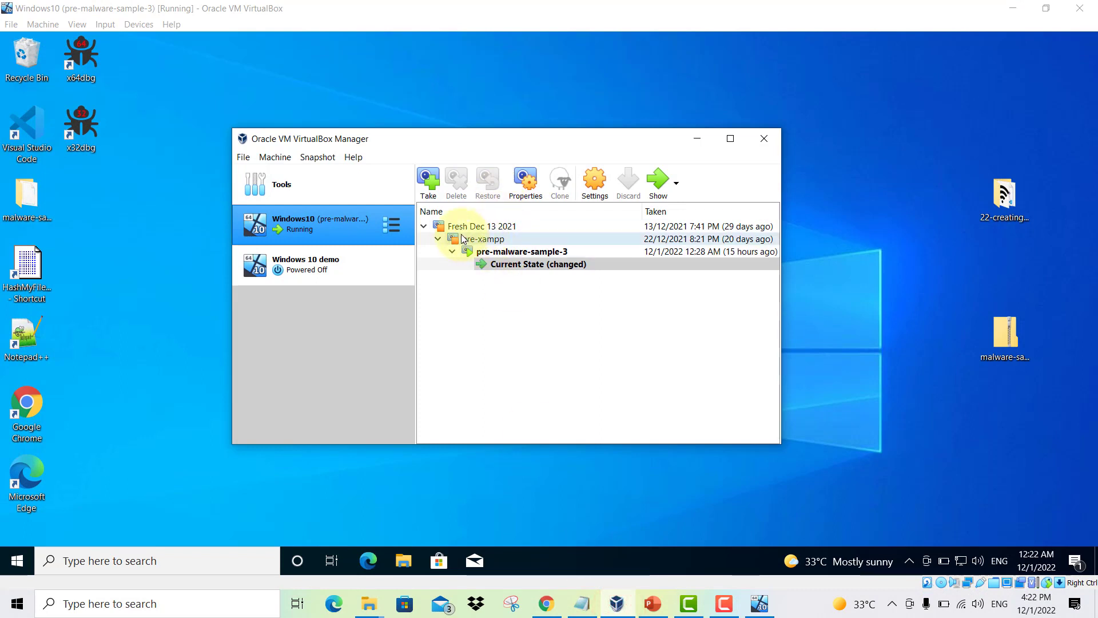
{"action": "left_click", "coordinate": [465, 230]}
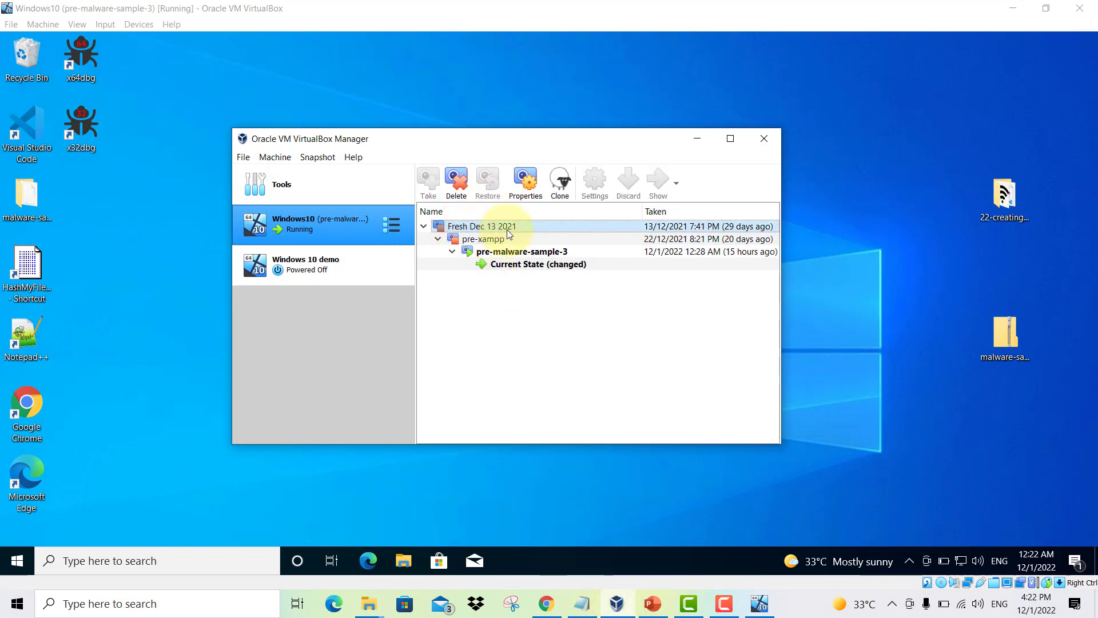
{"action": "left_click", "coordinate": [487, 251]}
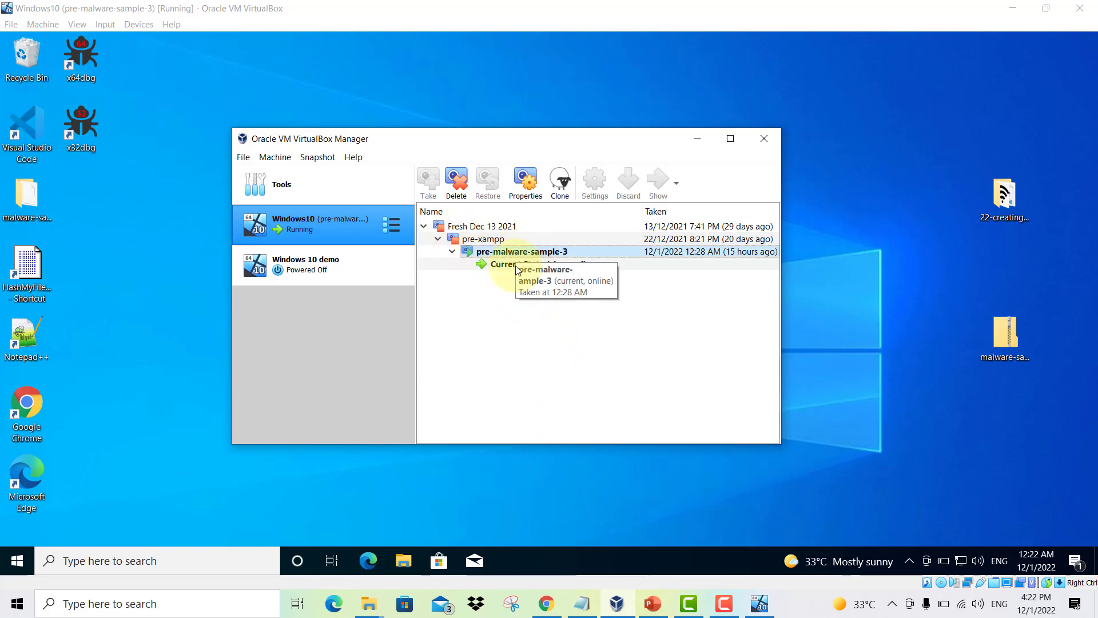
{"action": "left_click", "coordinate": [470, 228]}
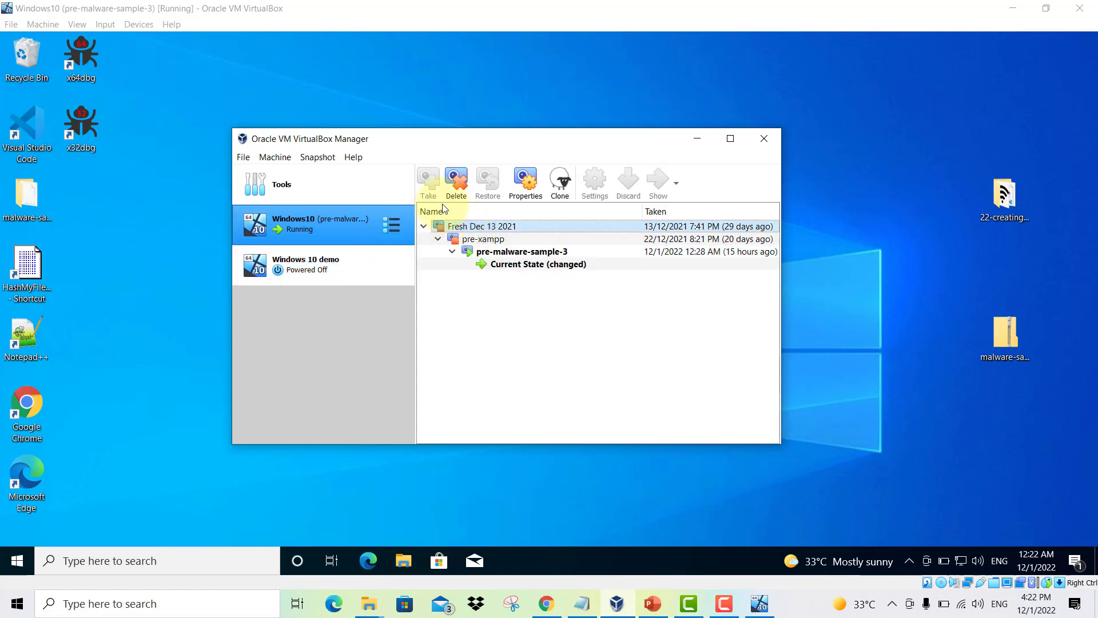
{"action": "left_click", "coordinate": [456, 226]}
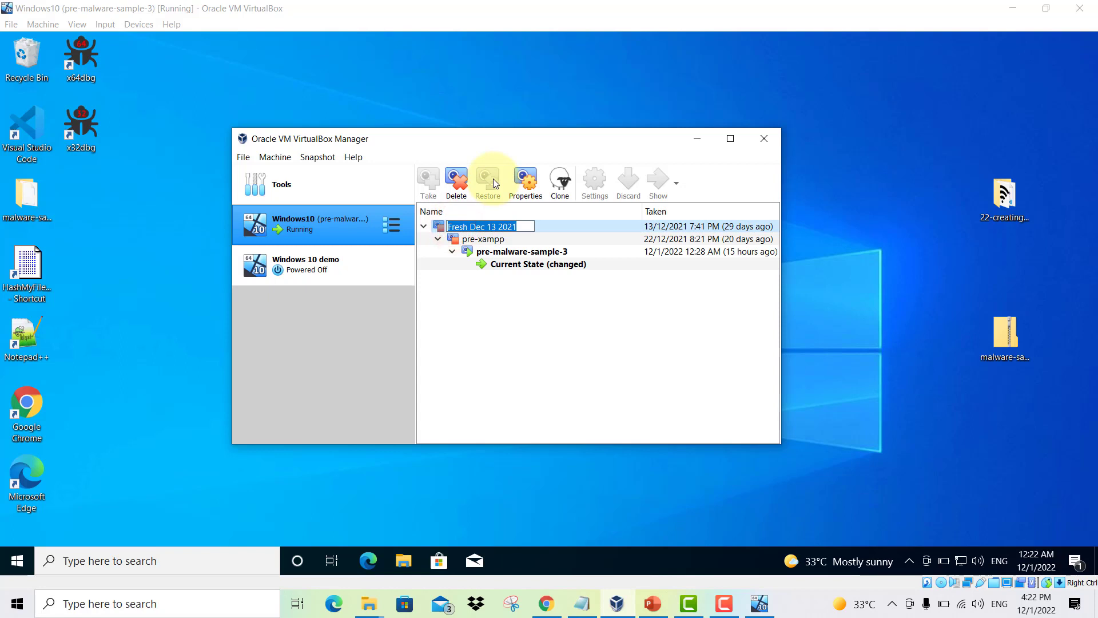
{"action": "left_click", "coordinate": [793, 305]}
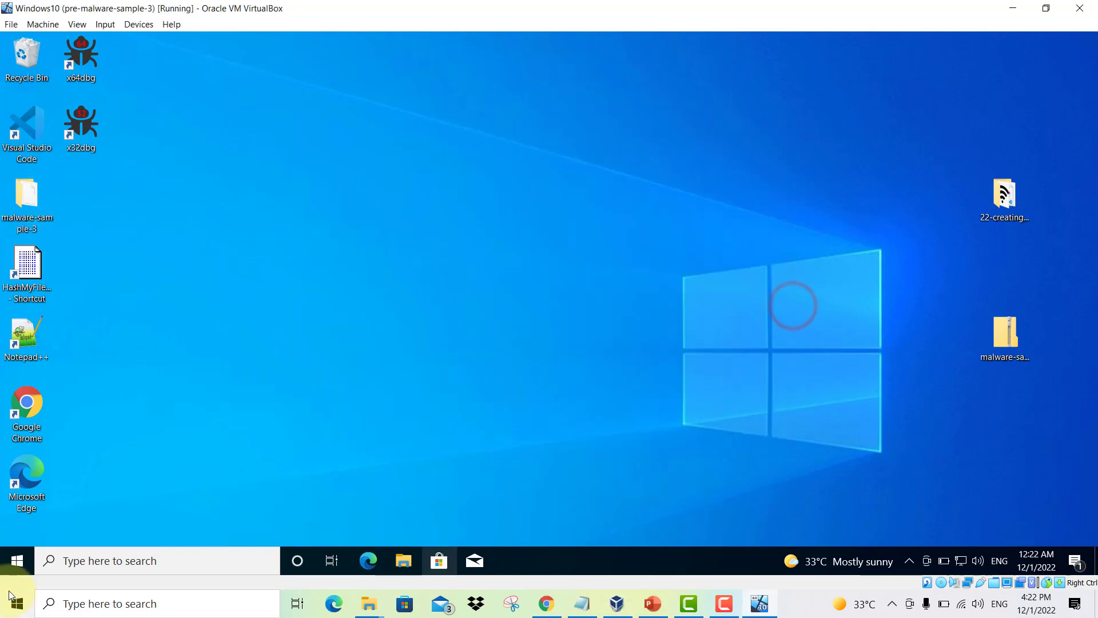
Shut down the Windows 10 guest from within the virtual machine.
{"action": "left_click", "coordinate": [17, 560]}
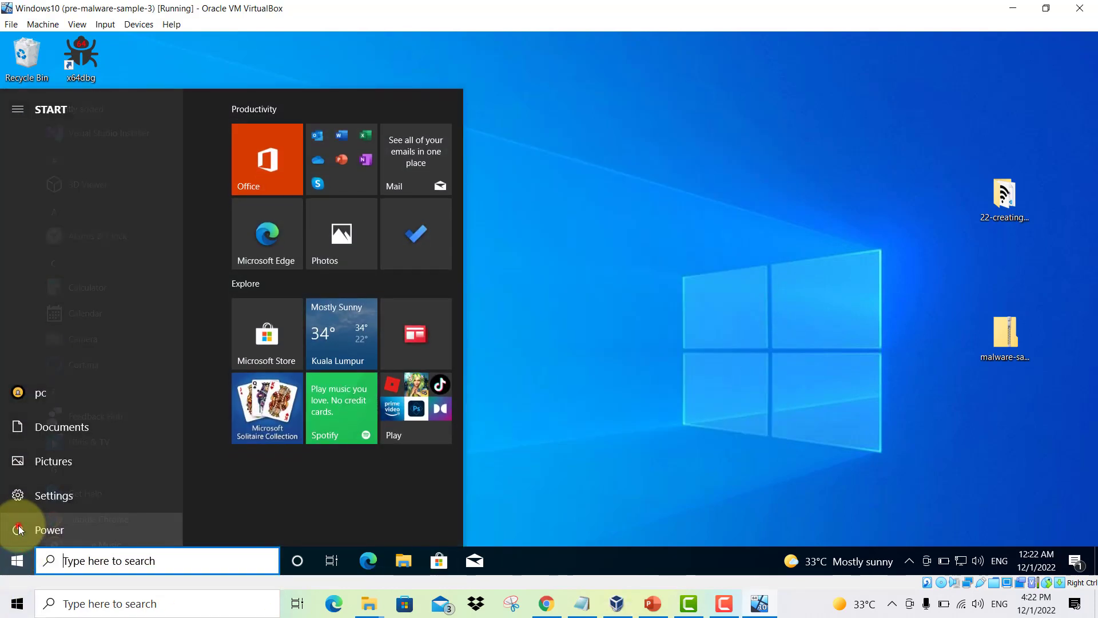
{"action": "left_click", "coordinate": [18, 529]}
{"action": "left_click", "coordinate": [50, 470]}
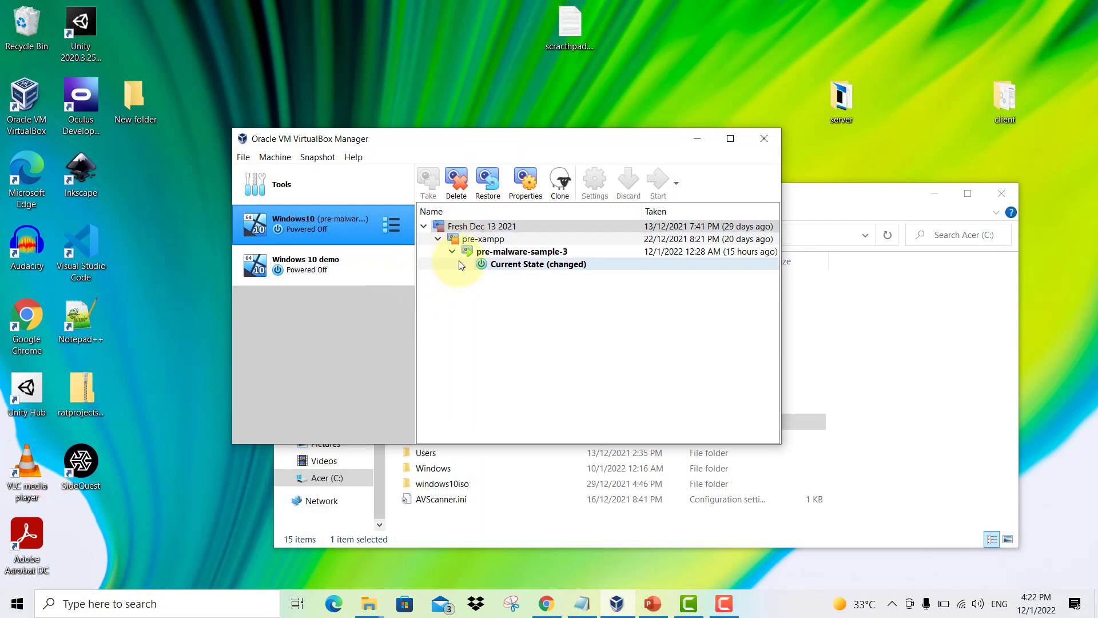
Open the restore confirmation for the pre-xampp snapshot, examine the option to snapshot the current machine state, and cancel the restore.
{"action": "left_click", "coordinate": [458, 238]}
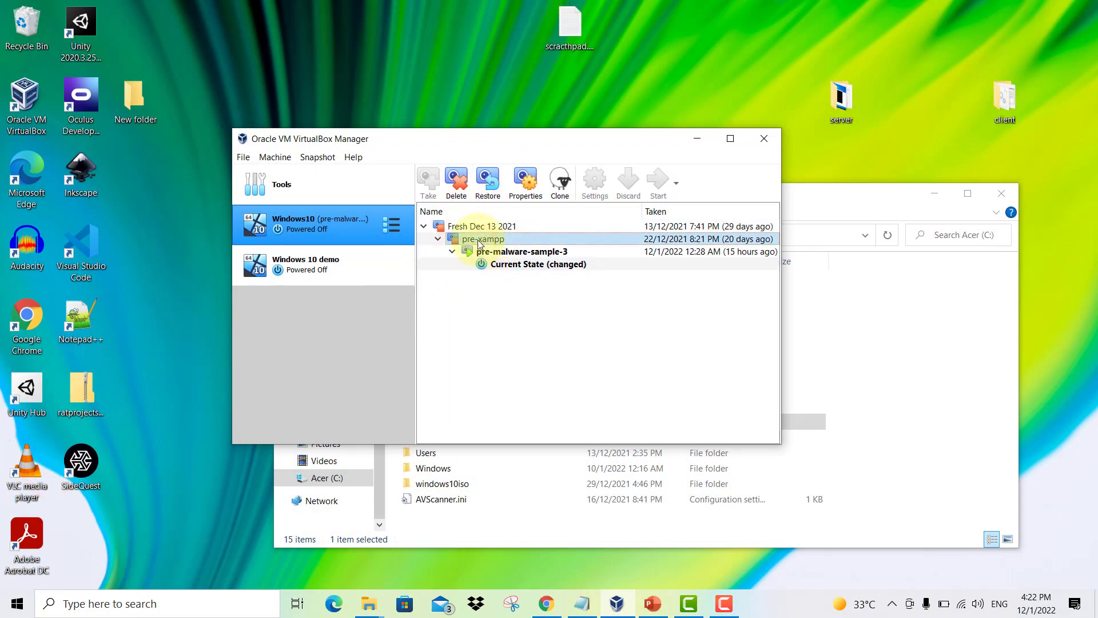
{"action": "left_click", "coordinate": [492, 193]}
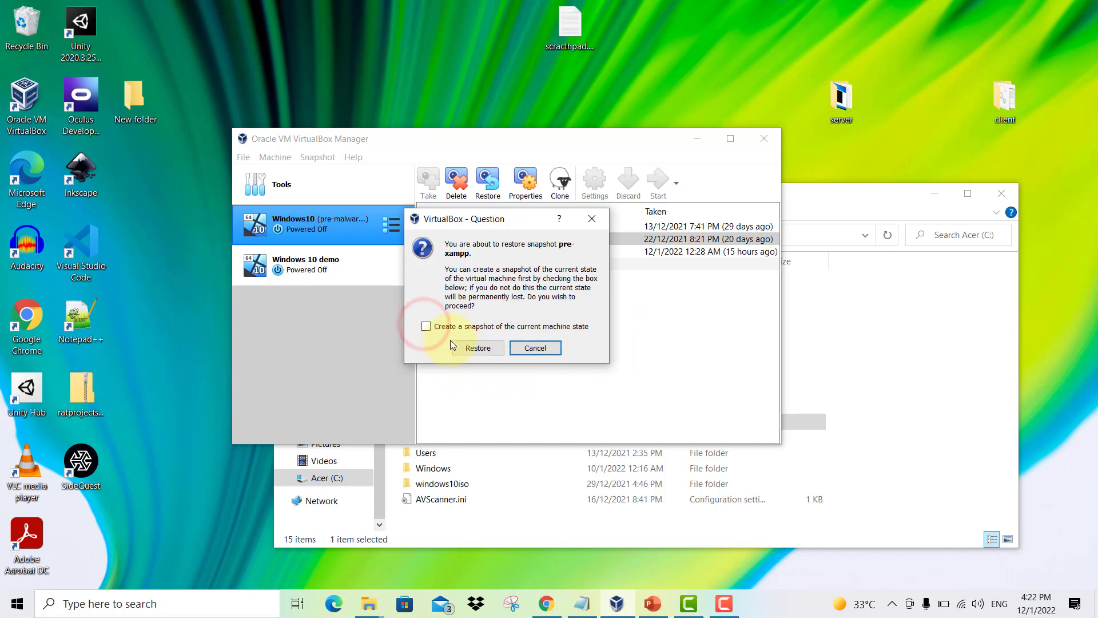
{"action": "left_click", "coordinate": [526, 344]}
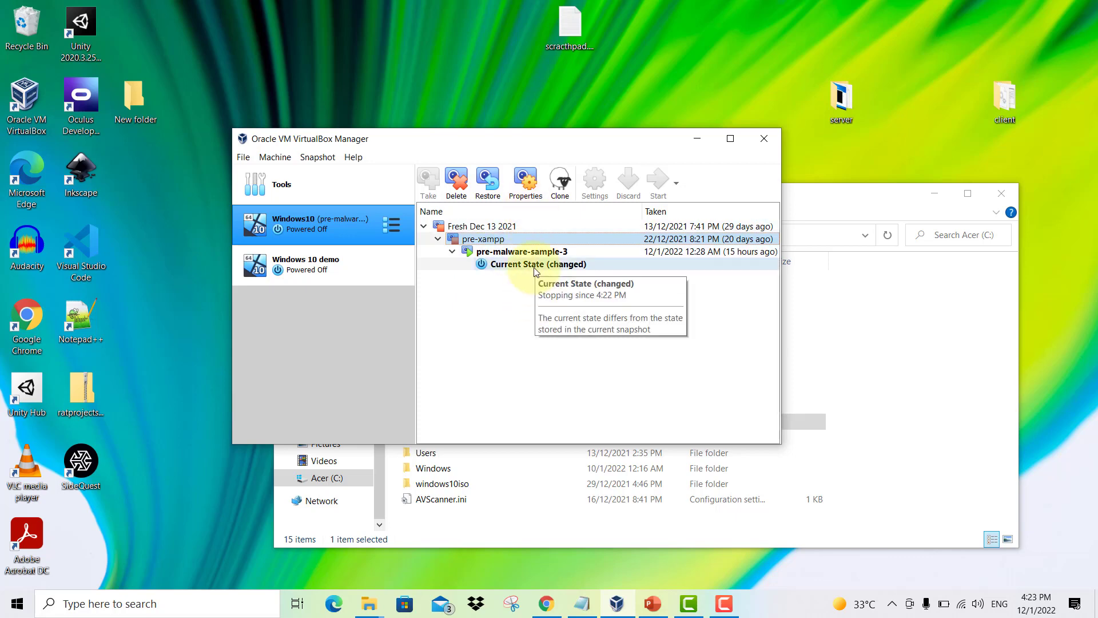
{"action": "left_click", "coordinate": [619, 609]}
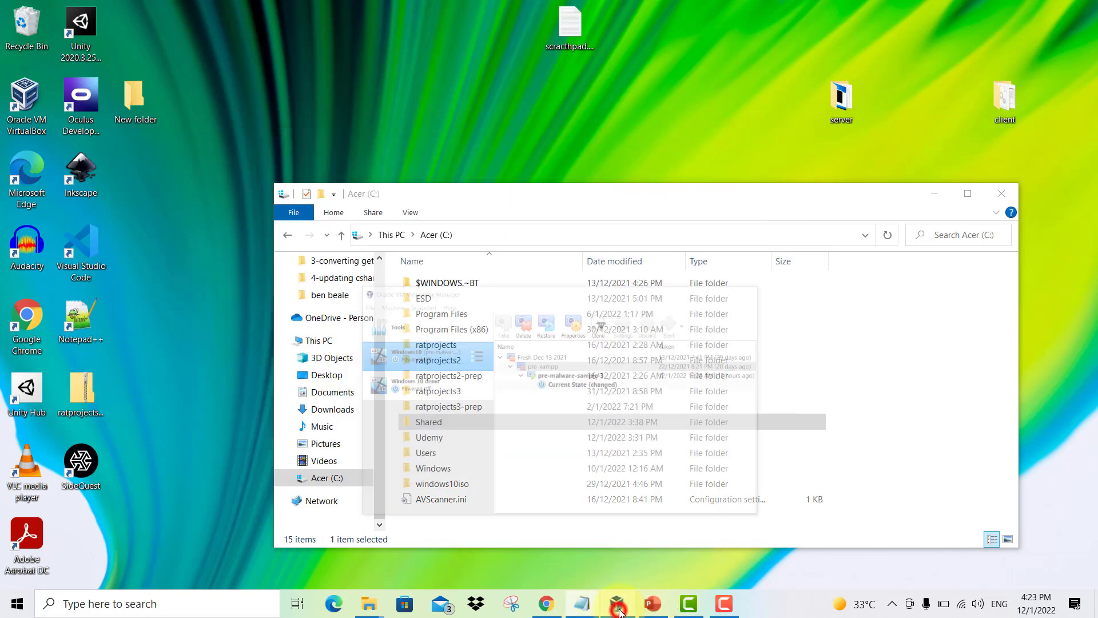
{"action": "left_click", "coordinate": [619, 606]}
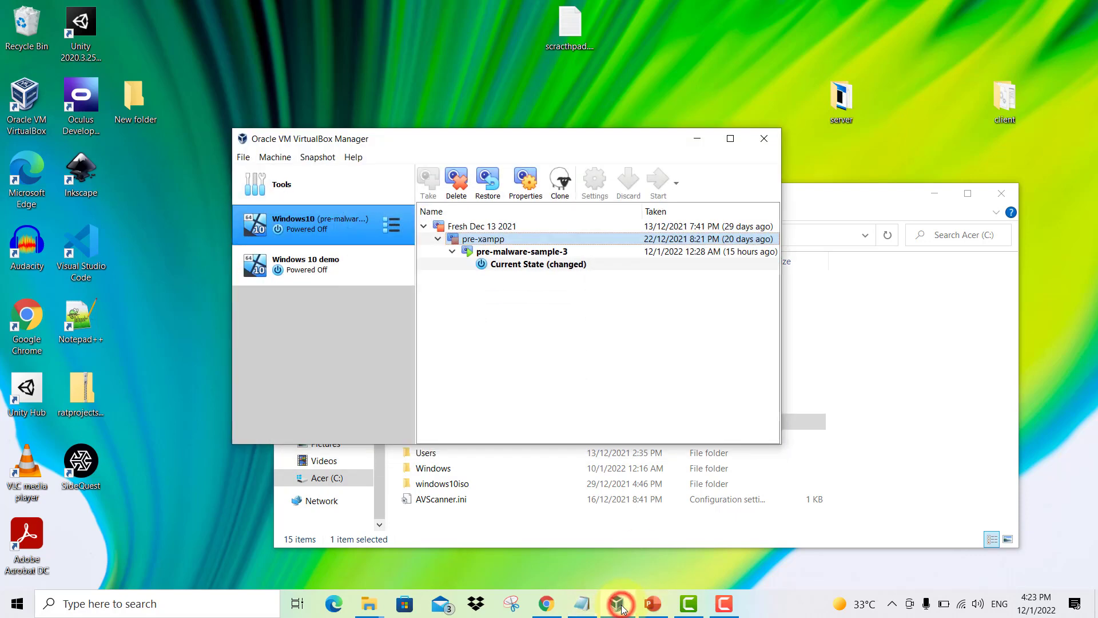